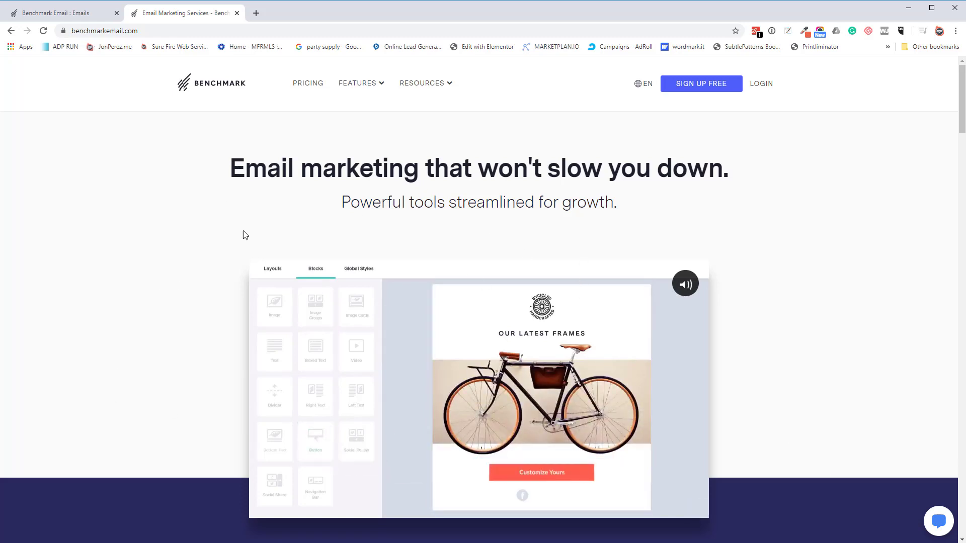
# Open the Benchmark pricing page and review what the Free and Pro email plans include.
pyautogui.click(316, 86)
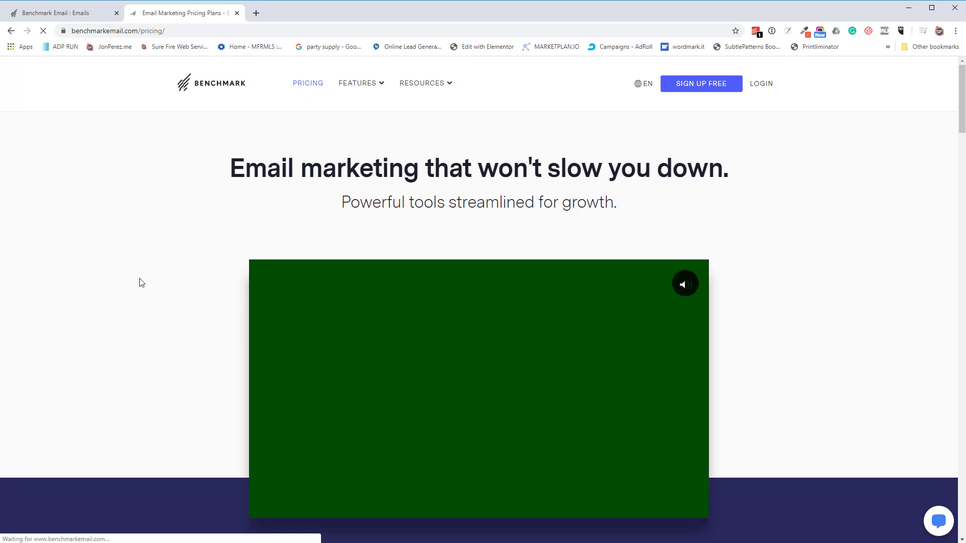
pyautogui.scroll(-2, 321, 291)
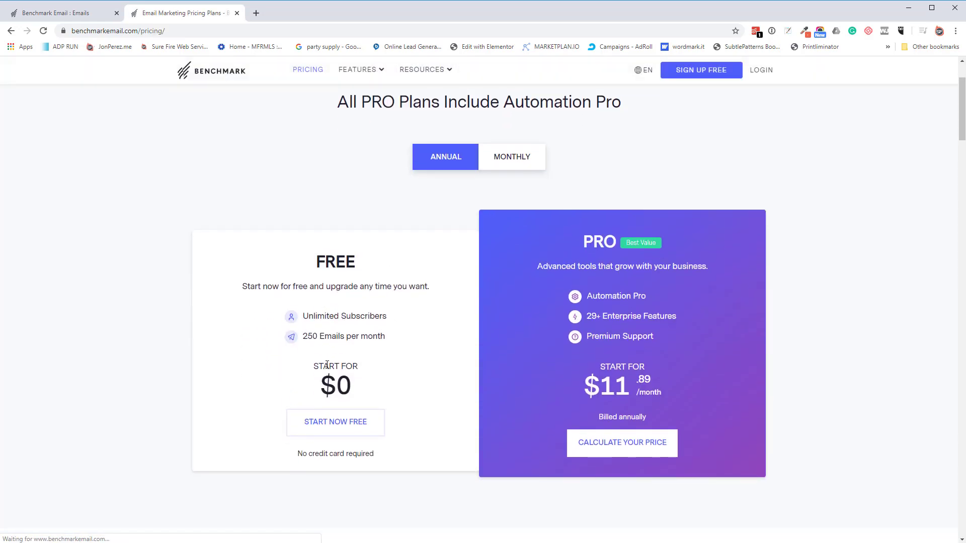
pyautogui.moveTo(304, 336); pyautogui.dragTo(386, 337)
pyautogui.click(358, 339)
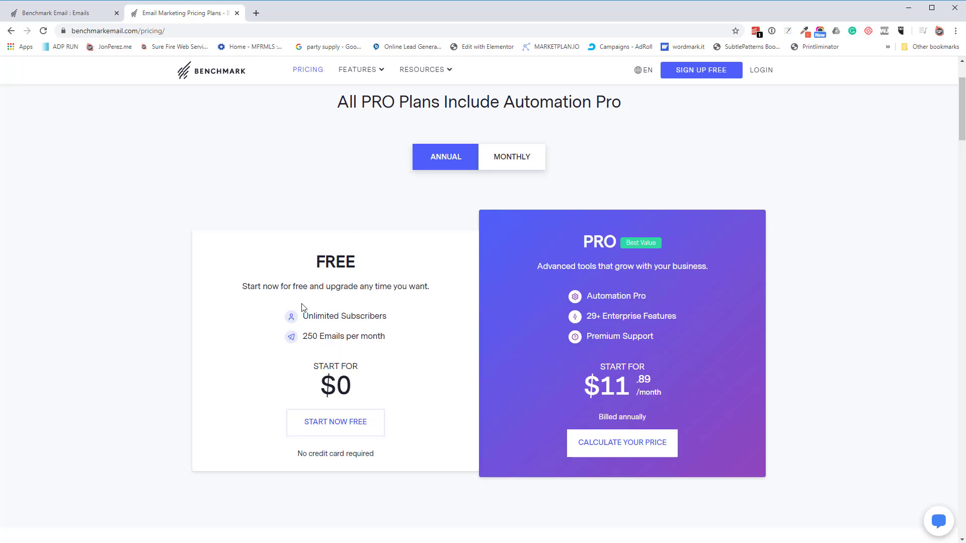
pyautogui.scroll(-3, 226, 358)
pyautogui.scroll(5, 295, 401)
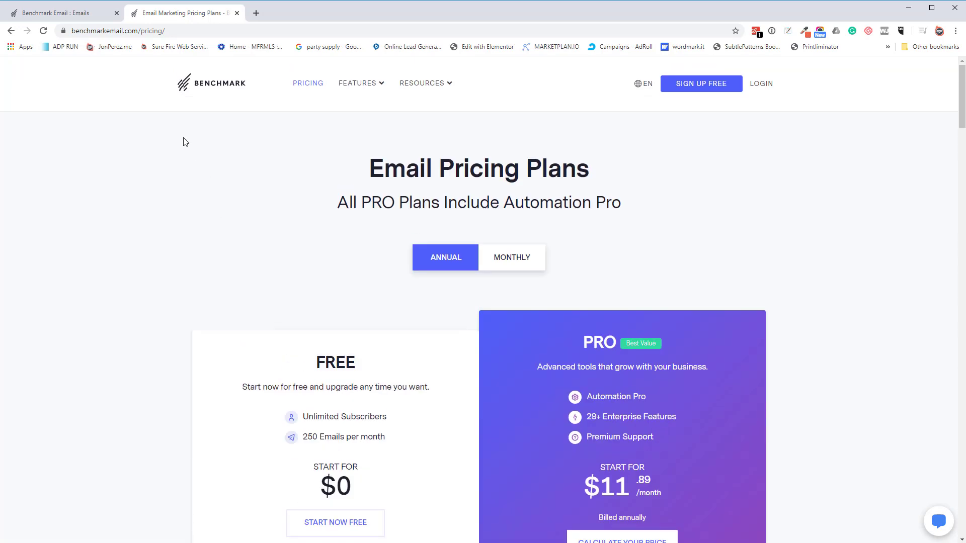
# Switch to the Benchmark account dashboard, view the email types offered for the first email draft, and return to the dashboard.
pyautogui.click(57, 17)
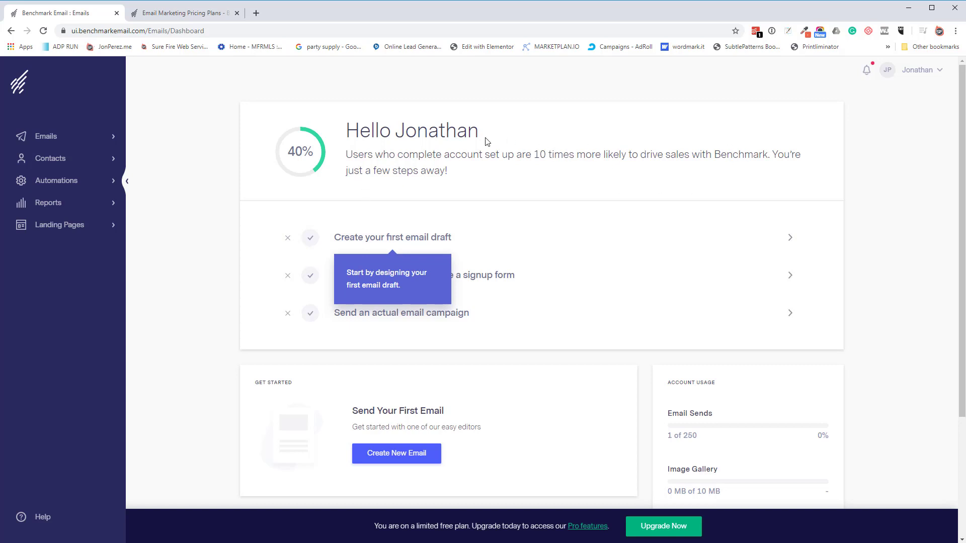
pyautogui.click(289, 243)
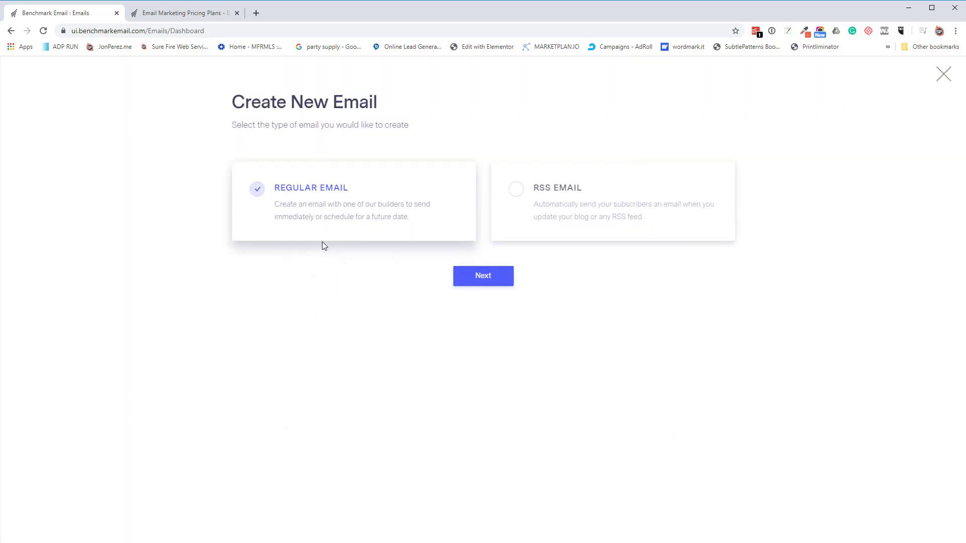
pyautogui.click(944, 78)
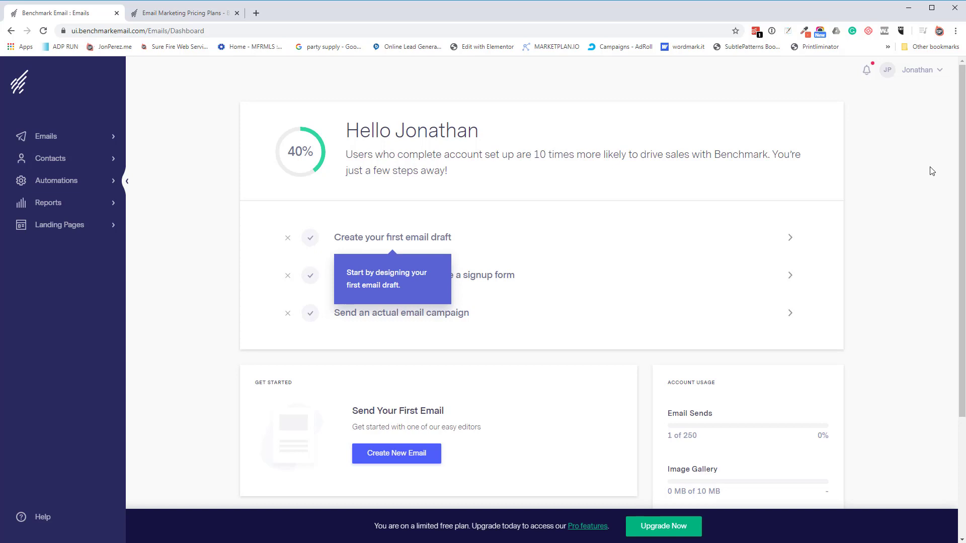
# Look through the Emails, Contacts and Automations sections and read the Automation Pro overview.
pyautogui.click(58, 143)
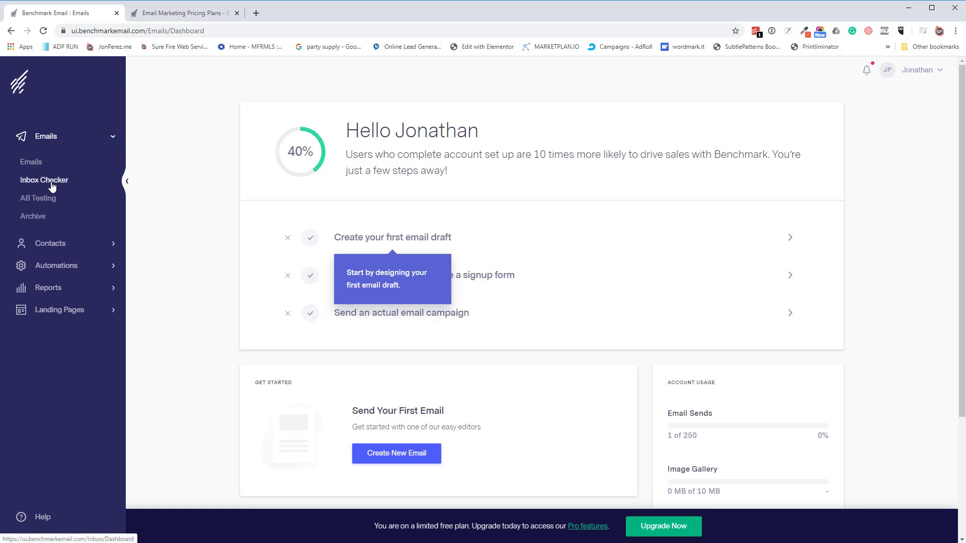
pyautogui.click(52, 244)
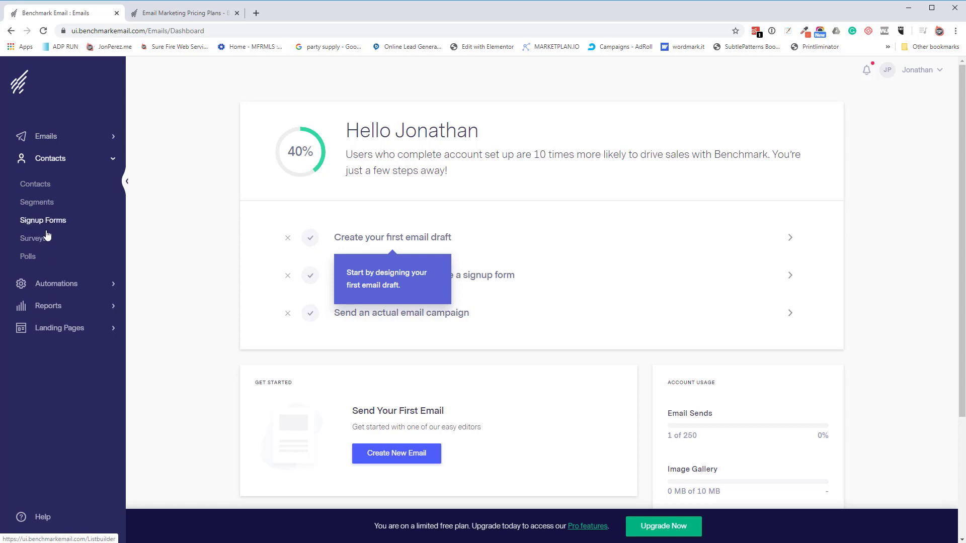
pyautogui.click(82, 284)
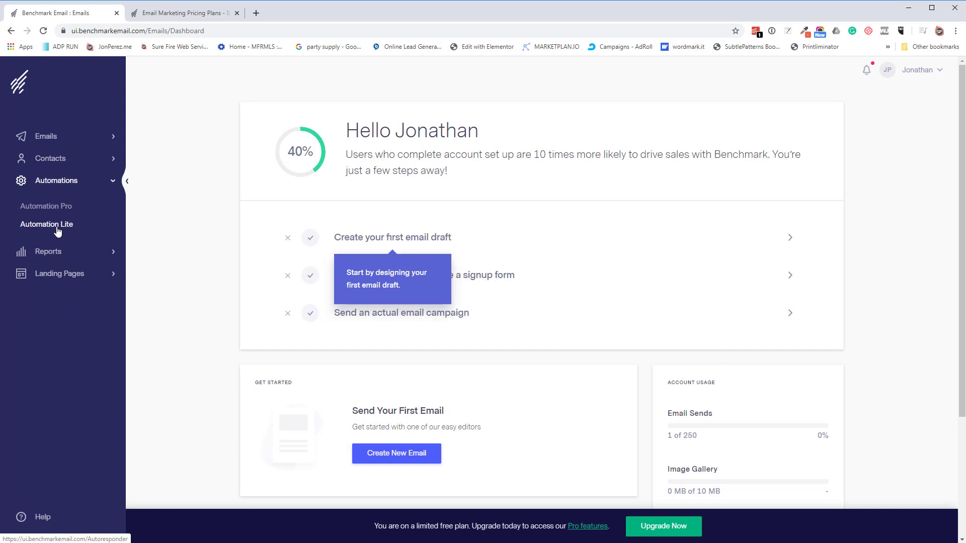
pyautogui.click(37, 211)
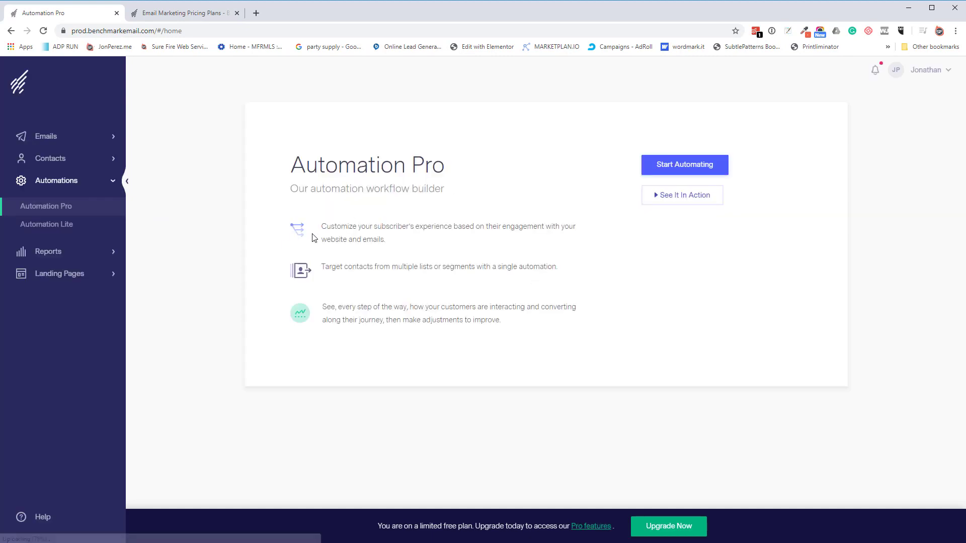
pyautogui.moveTo(327, 228); pyautogui.dragTo(444, 307)
pyautogui.click(665, 199)
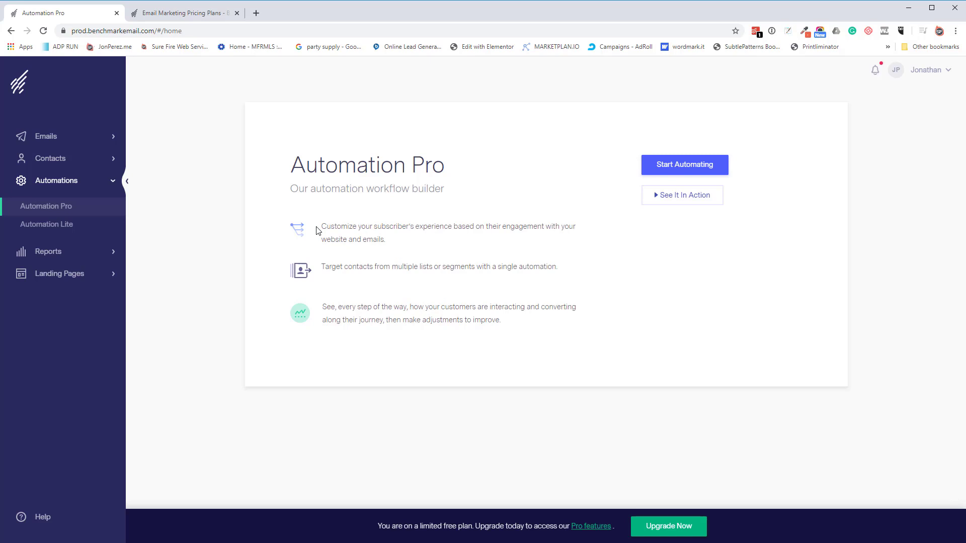
# Open the Automation Lite page and look over the options under Reports and Landing Pages.
pyautogui.click(60, 227)
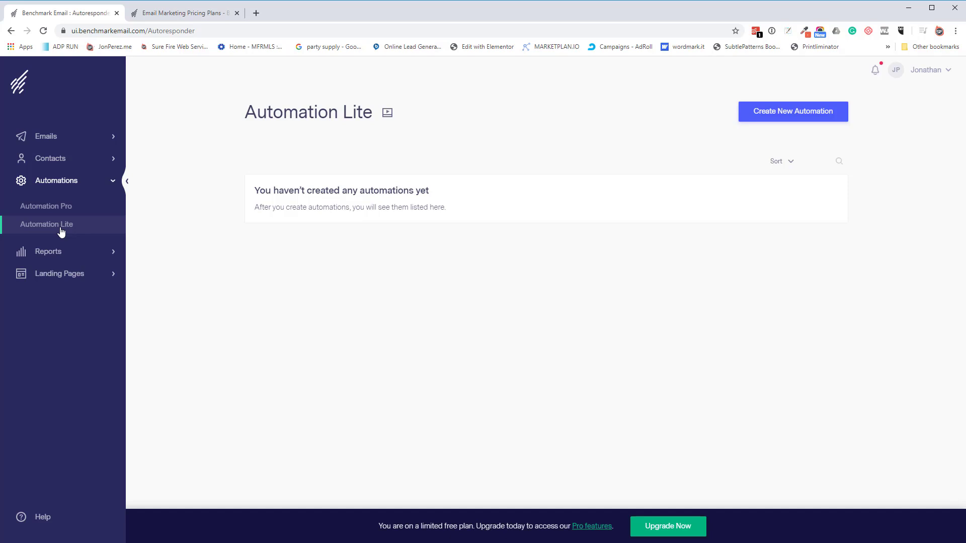
pyautogui.click(57, 252)
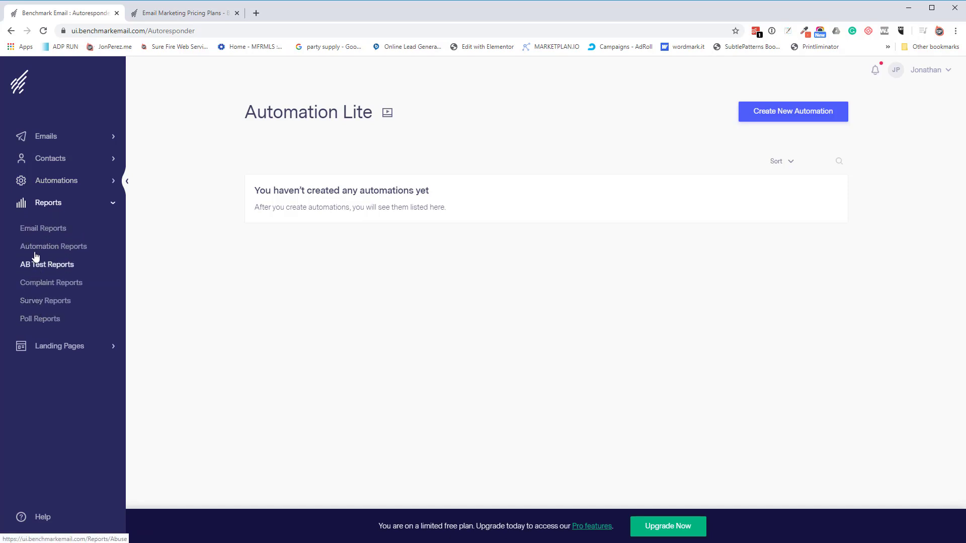
pyautogui.click(55, 353)
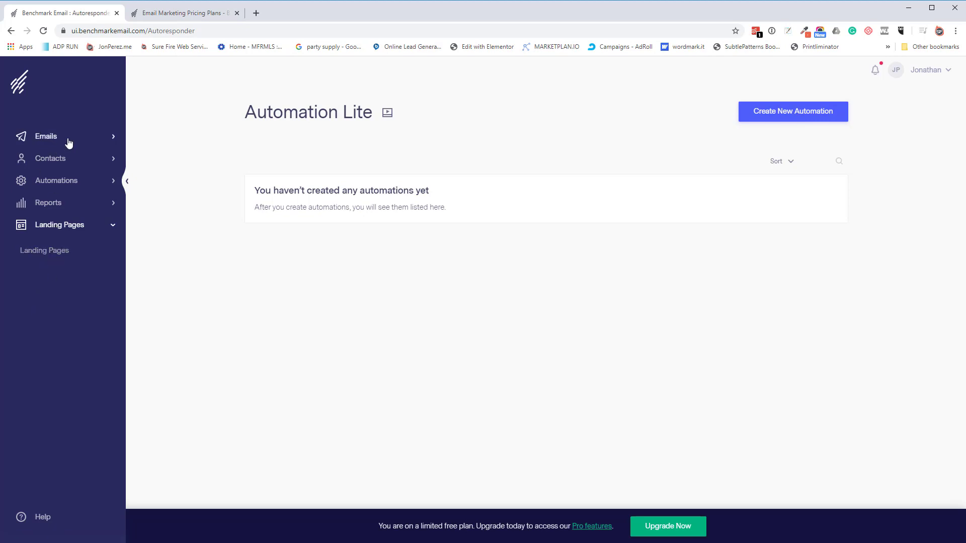
pyautogui.click(64, 185)
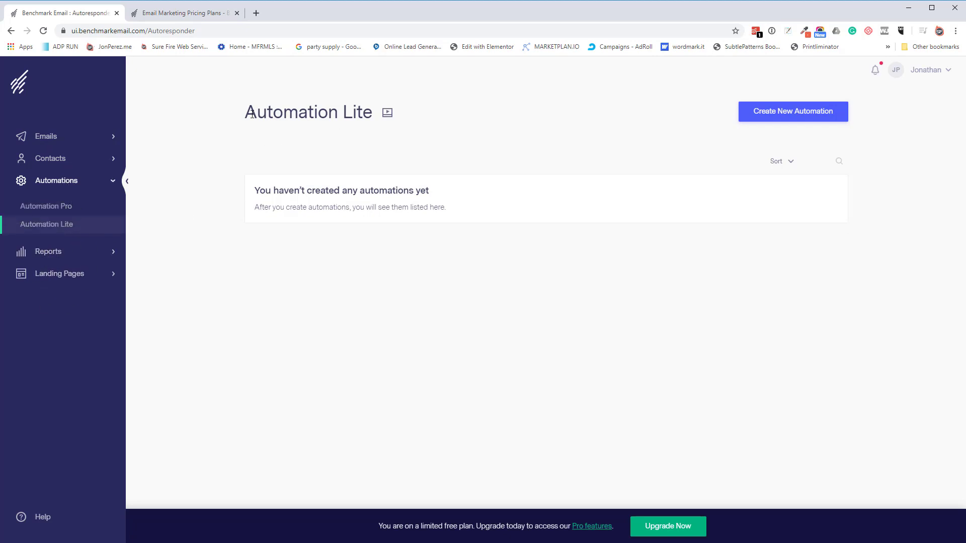
# Start a new automation in Automation Lite, using the Contact List Automation type.
pyautogui.moveTo(252, 115); pyautogui.dragTo(416, 119)
pyautogui.click(424, 129)
pyautogui.click(808, 114)
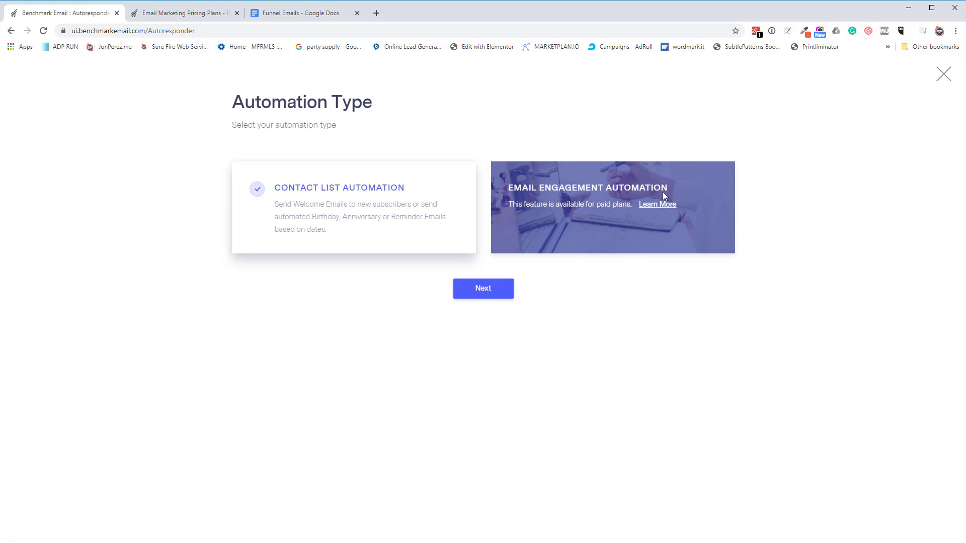
pyautogui.click(483, 292)
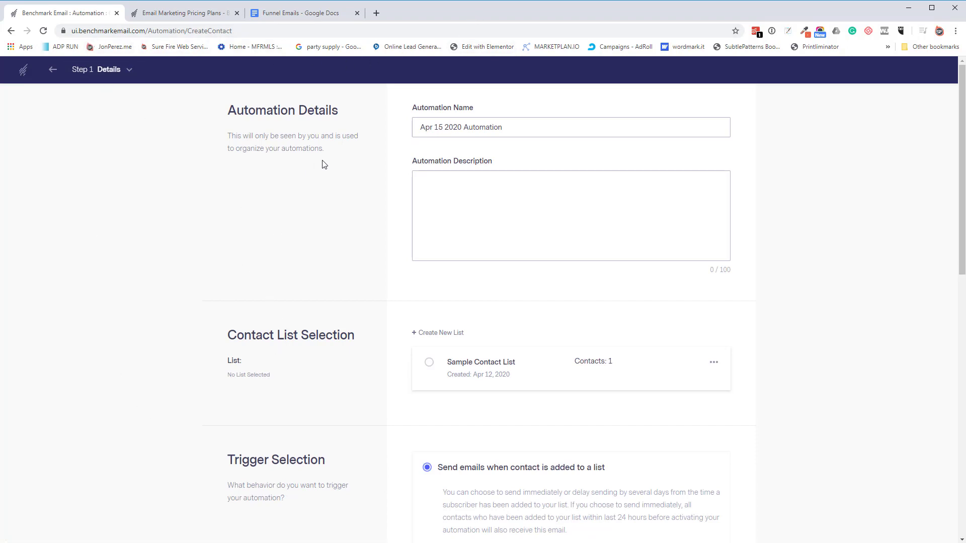
# Name the automation "Keep Your Site Up To Date", replacing the default name.
pyautogui.click(438, 129)
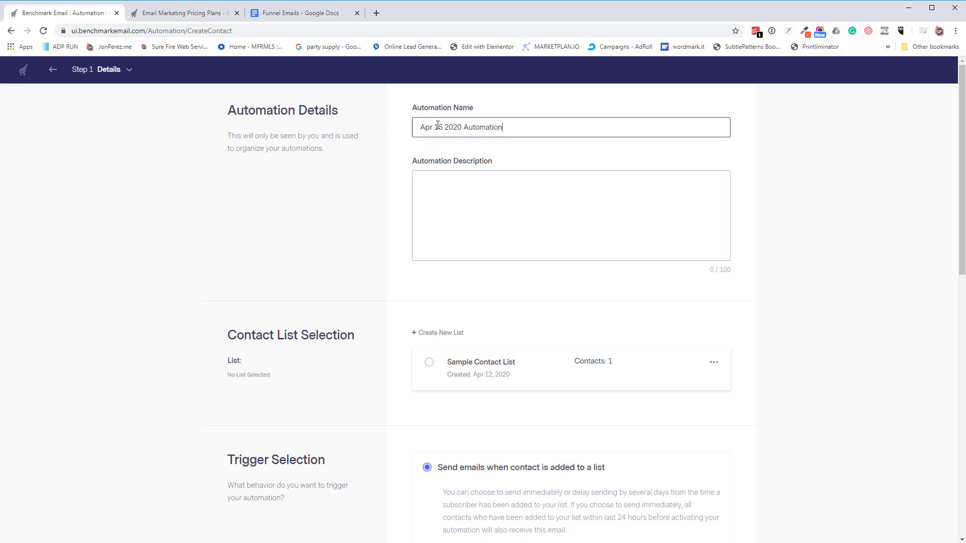
pyautogui.hotkey('ctrl', 'a')
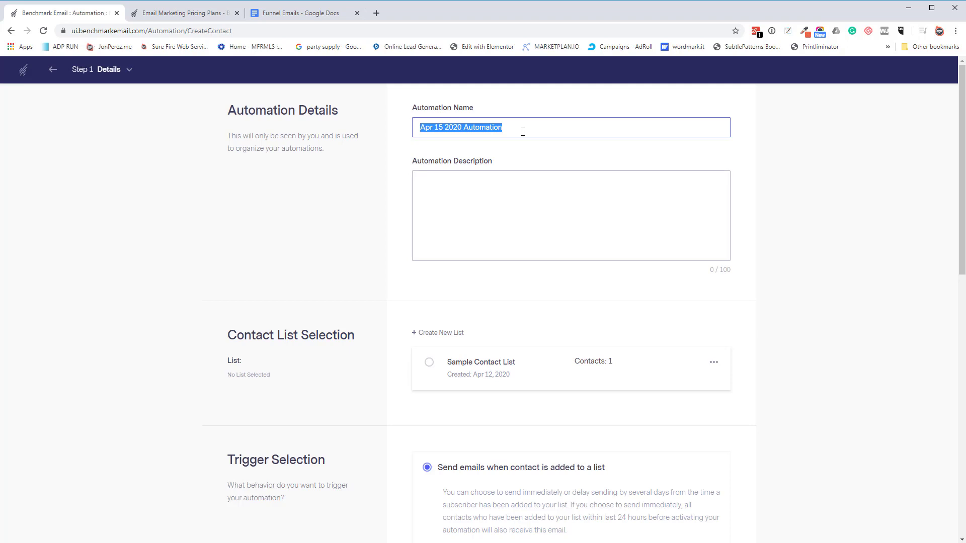
pyautogui.write('Keep Your Site Up ')
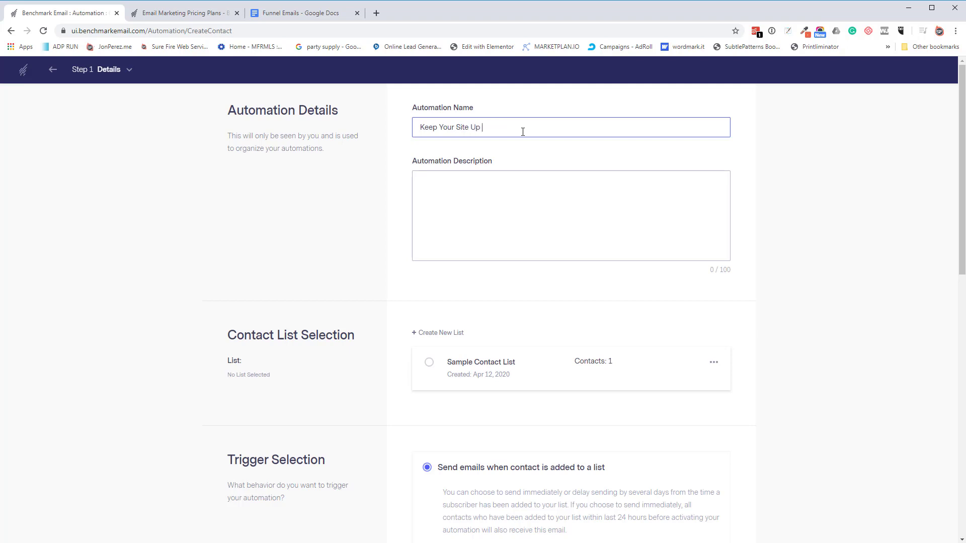
pyautogui.write('To Date')
# Enter the automation description "An educational, email drip campaign on the importance of keeping your website safe, secure, and upda".
pyautogui.click(496, 206)
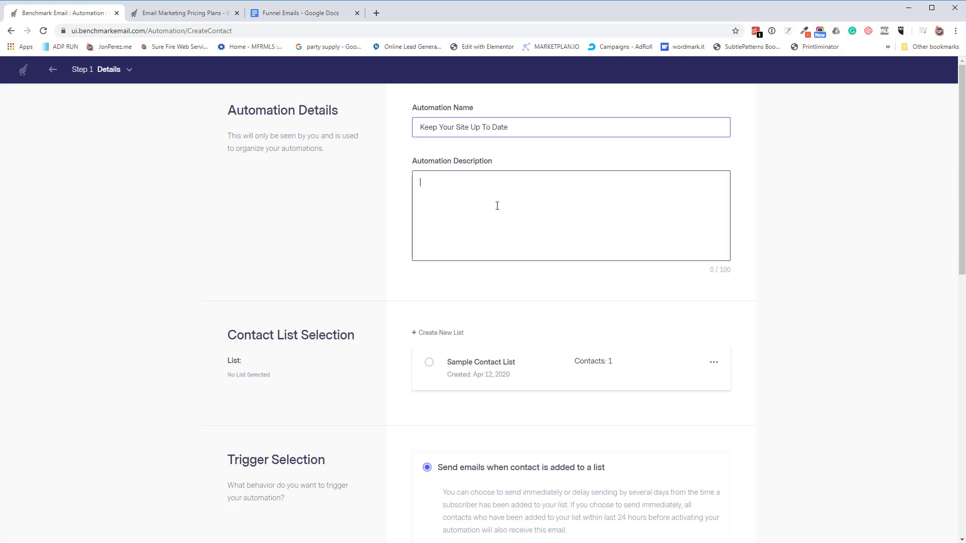
pyautogui.write('A')
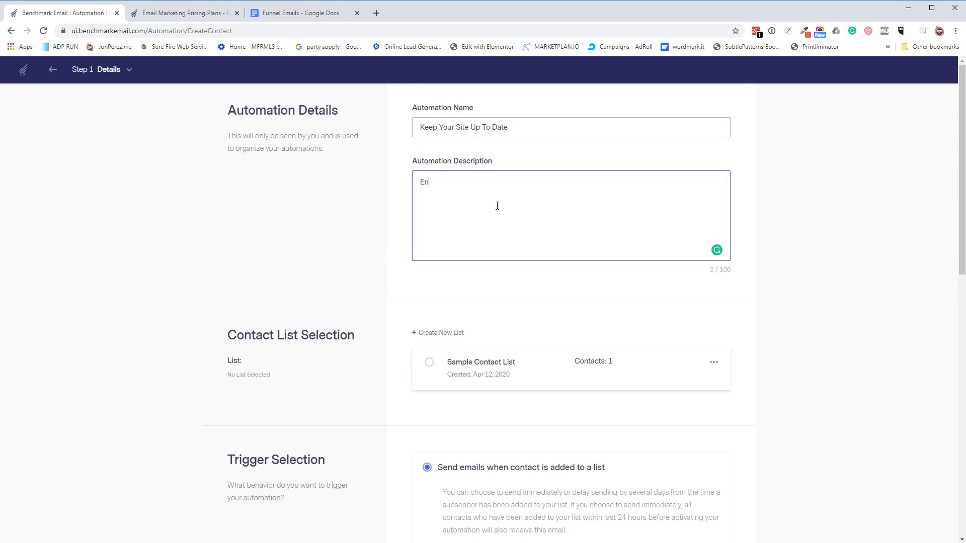
pyautogui.write('n educatoina')
pyautogui.press('BackSpace')
pyautogui.press('BackSpace')
pyautogui.press('BackSpace')
pyautogui.press('BackSpace')
pyautogui.write('ional, email drip campaign')
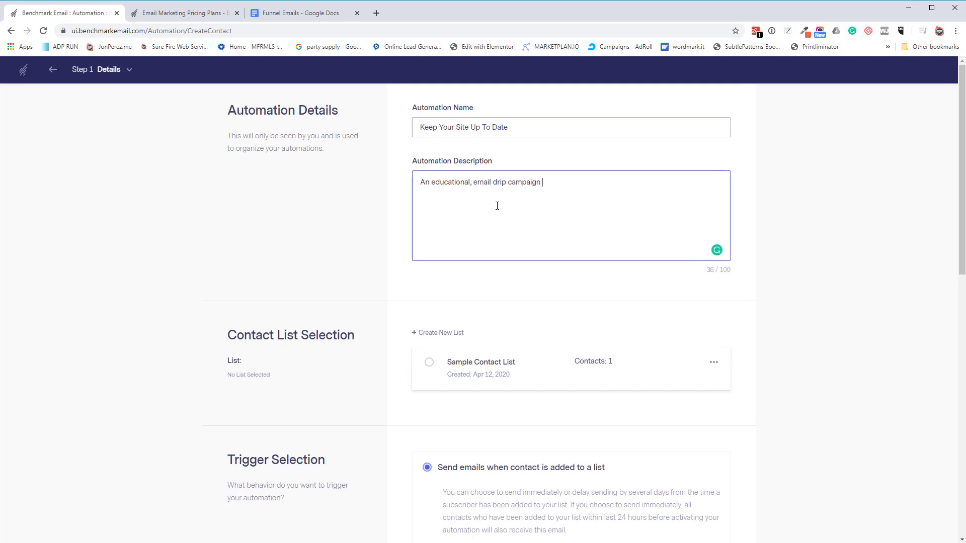
pyautogui.write(' on the importance of keeping your we')
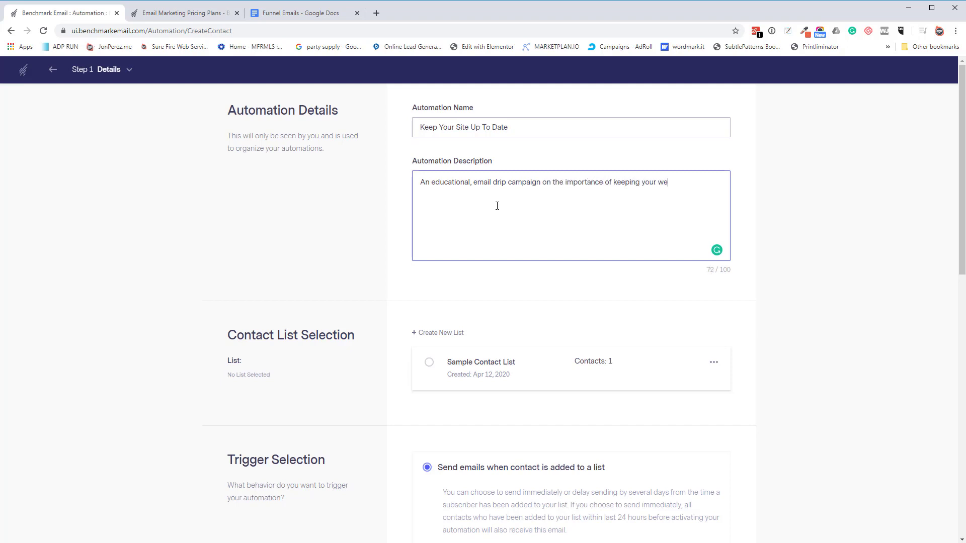
pyautogui.write('bsite safe,')
pyautogui.press('BackSpace')
pyautogui.press('BackSpace')
pyautogui.write('and se')
pyautogui.press('BackSpace')
pyautogui.press('BackSpace')
pyautogui.press('BackSpace')
pyautogui.press('BackSpace')
pyautogui.press('BackSpace')
pyautogui.press('BackSpace')
pyautogui.press('BackSpace')
pyautogui.write('secure, and upda')
# Remove "safe," and the comma after "secure" from the description and complete its ending as "keeping your website secure and updated".
pyautogui.doubleClick(693, 181)
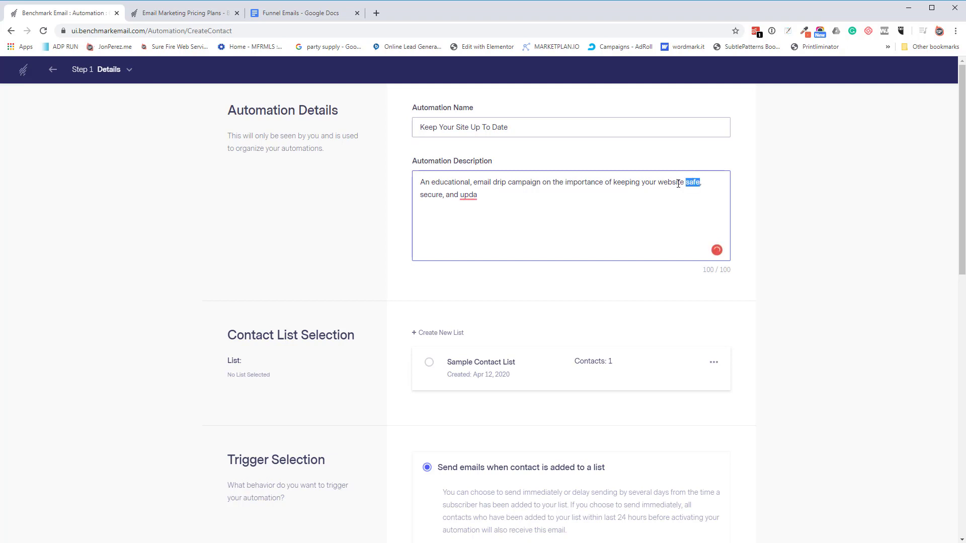
pyautogui.press('BackSpace')
pyautogui.press('Delete')
pyautogui.press('Delete')
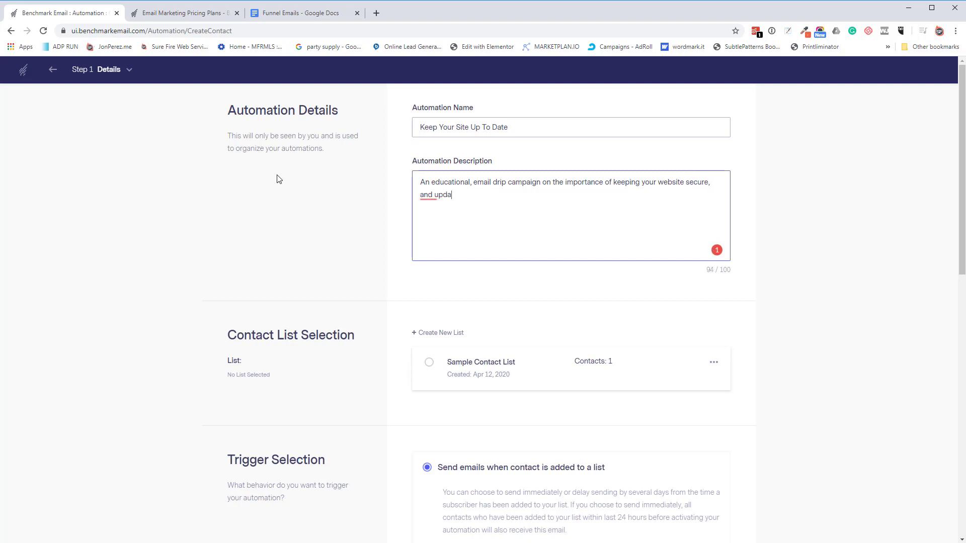
pyautogui.write('ted')
pyautogui.click(716, 184)
pyautogui.press('BackSpace')
# Create a new contact list named "SureFire Leads" and select it for the automation.
pyautogui.scroll(-1, 283, 336)
pyautogui.click(438, 283)
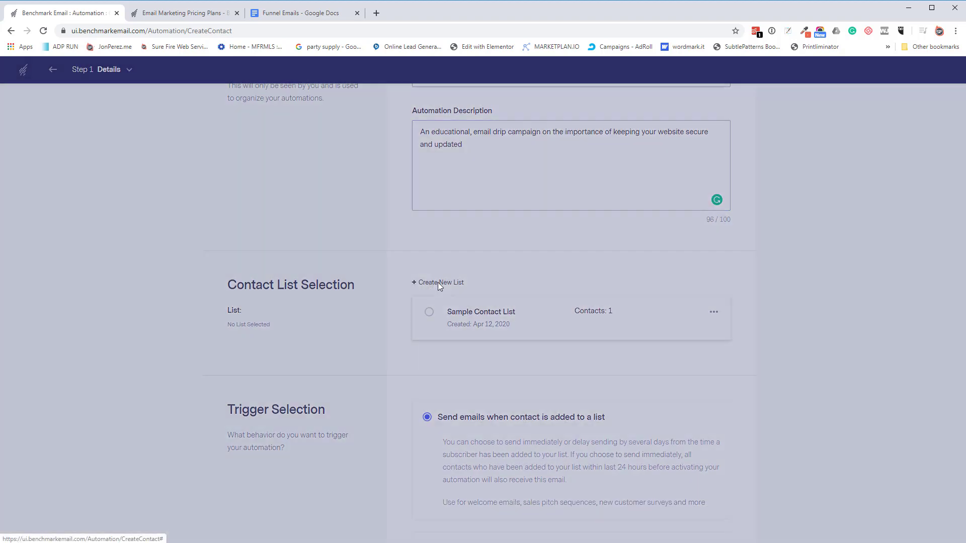
pyautogui.click(380, 309)
pyautogui.write('SureFire Leads')
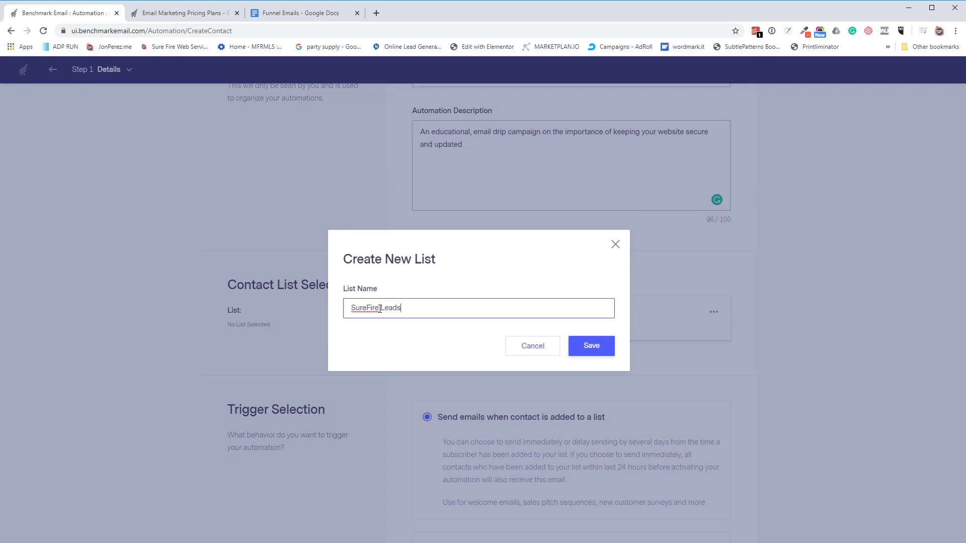
pyautogui.click(592, 346)
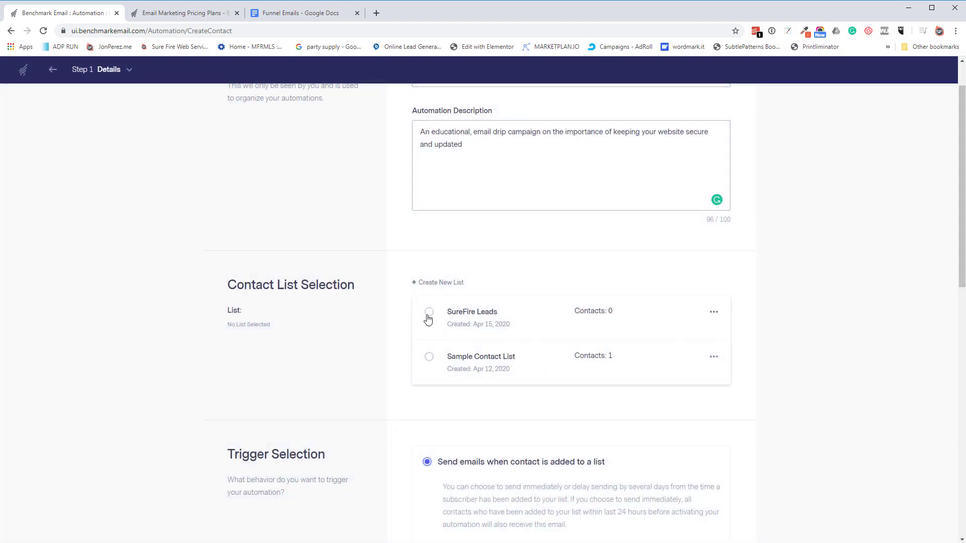
pyautogui.click(428, 314)
# Examine the date field choices for timed emails, and restore the trigger that sends emails when a contact is added to a list.
pyautogui.scroll(-4, 319, 347)
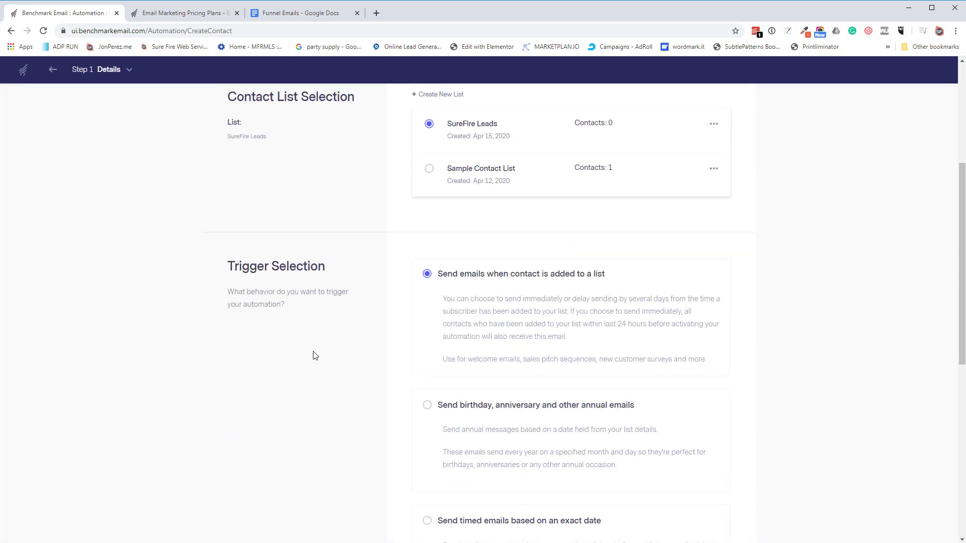
pyautogui.scroll(-1, 313, 356)
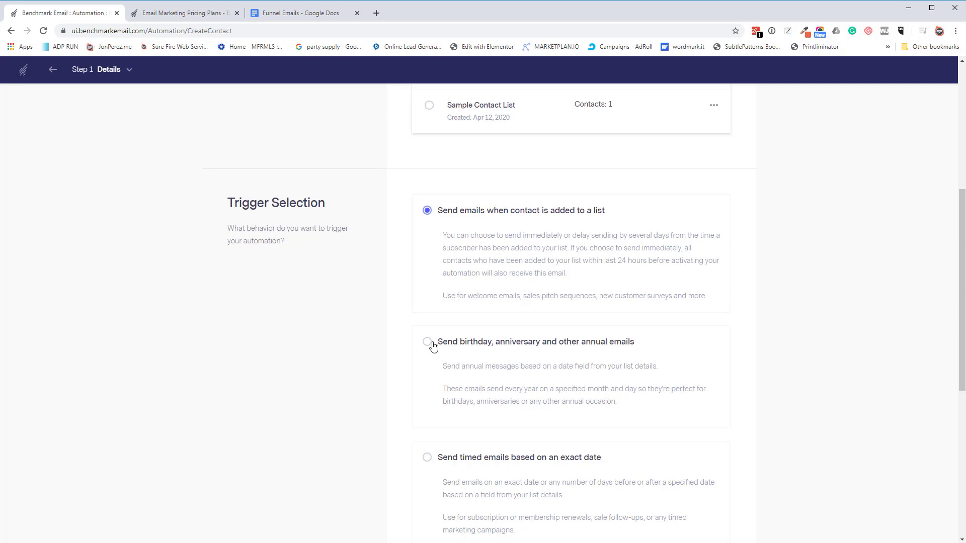
pyautogui.scroll(-1, 433, 347)
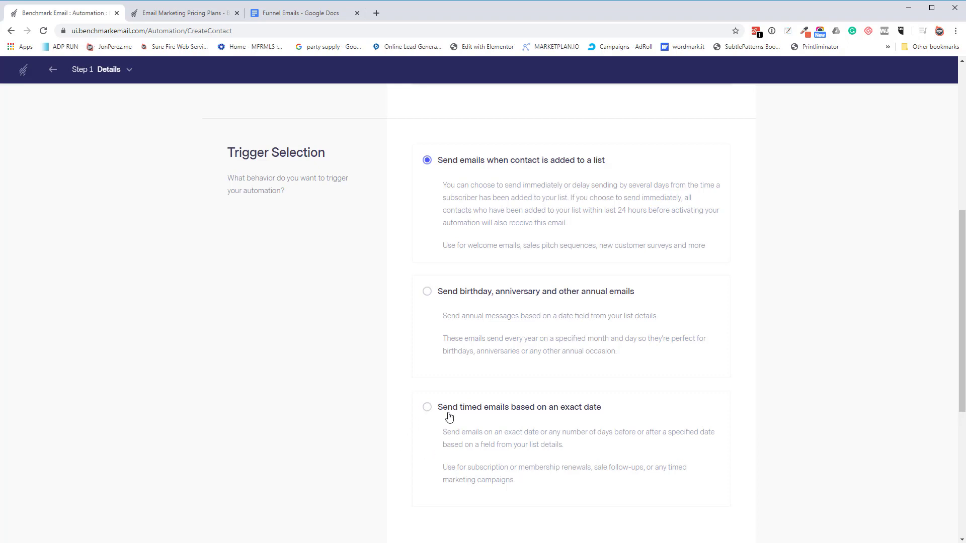
pyautogui.click(427, 408)
pyautogui.scroll(-1, 433, 442)
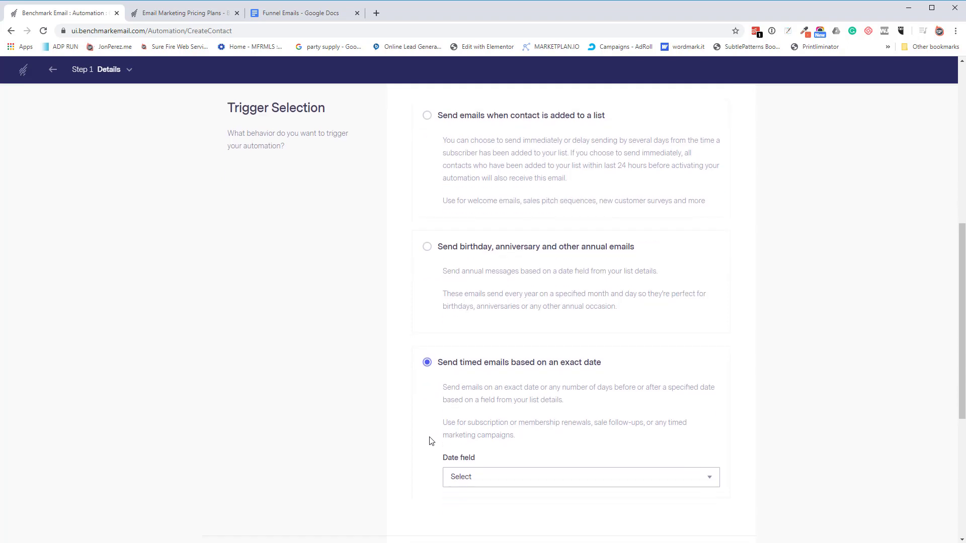
pyautogui.click(477, 473)
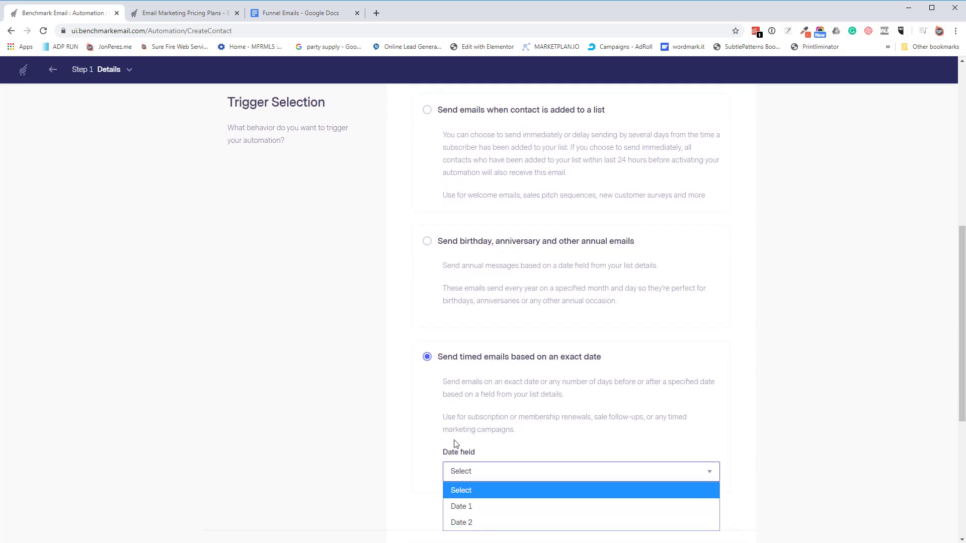
pyautogui.click(481, 433)
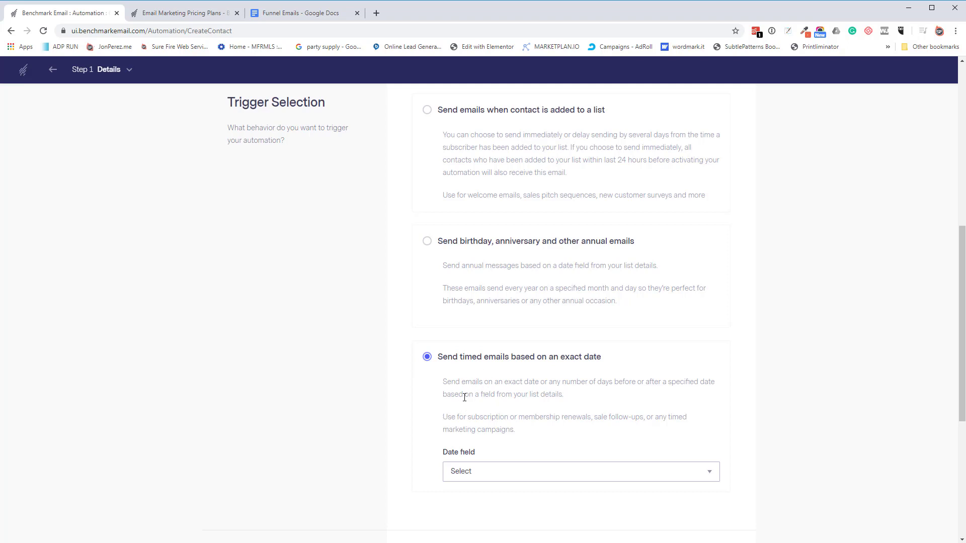
pyautogui.scroll(2, 463, 403)
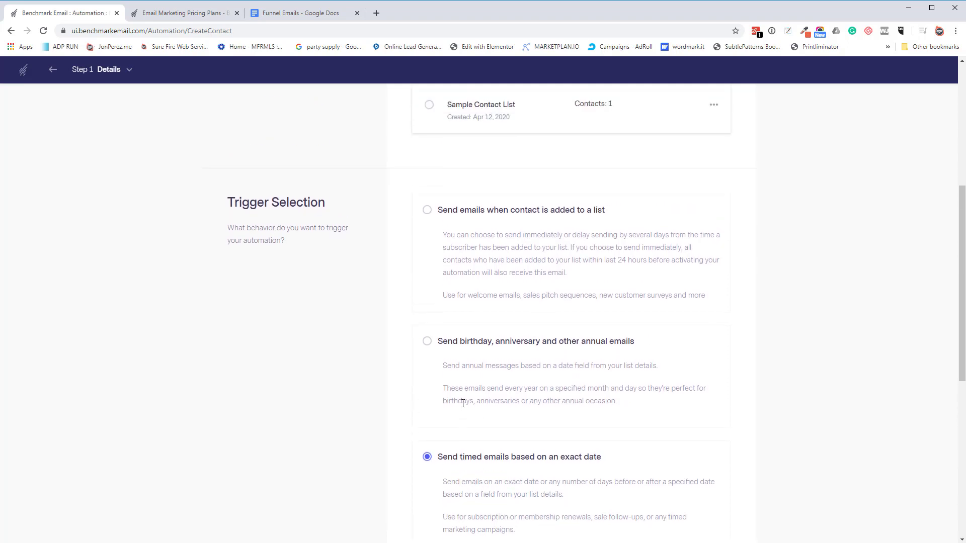
pyautogui.click(426, 210)
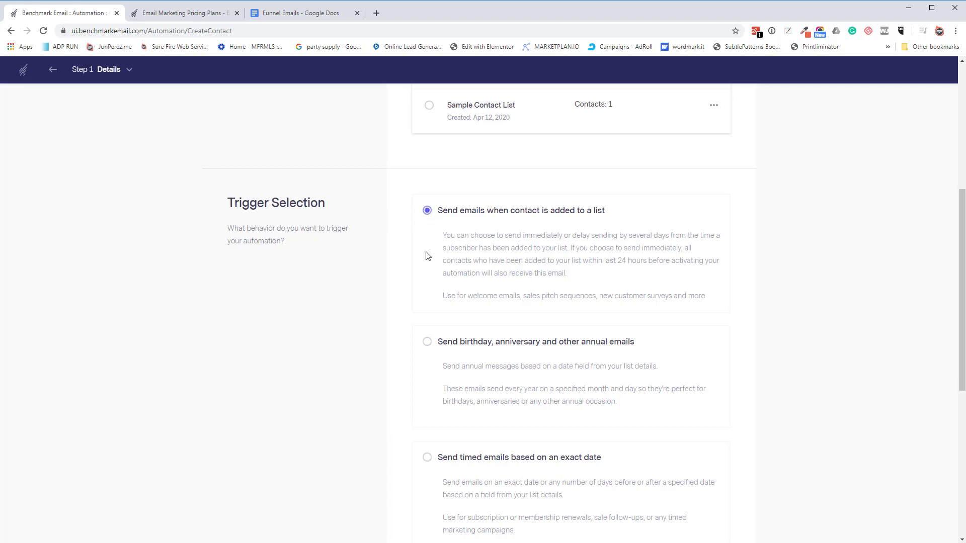
pyautogui.scroll(1, 433, 253)
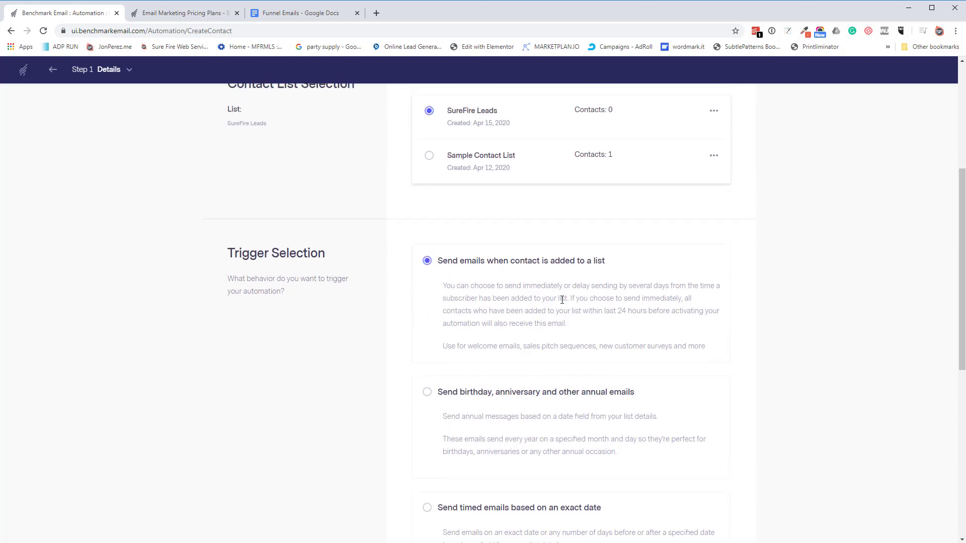
# Turn on the permission reminder under Sequence Email Details to read its default message, and turn it off again.
pyautogui.scroll(-2, 273, 327)
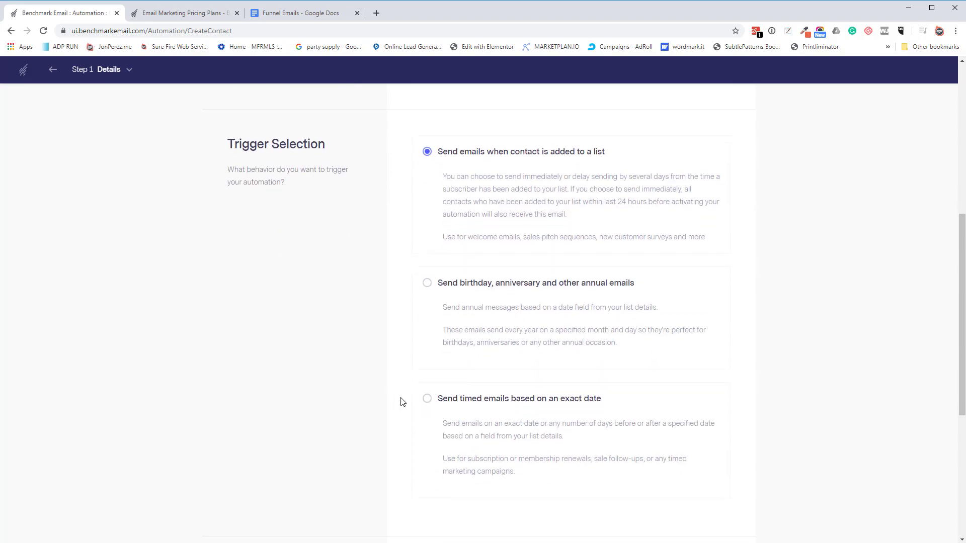
pyautogui.scroll(-4, 402, 401)
pyautogui.scroll(-1, 332, 427)
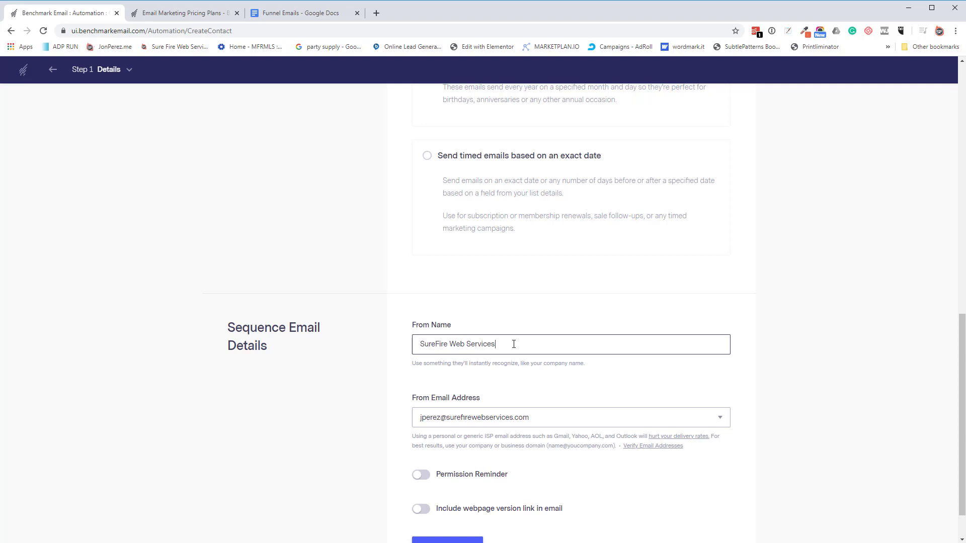
pyautogui.click(366, 353)
pyautogui.scroll(-1, 349, 405)
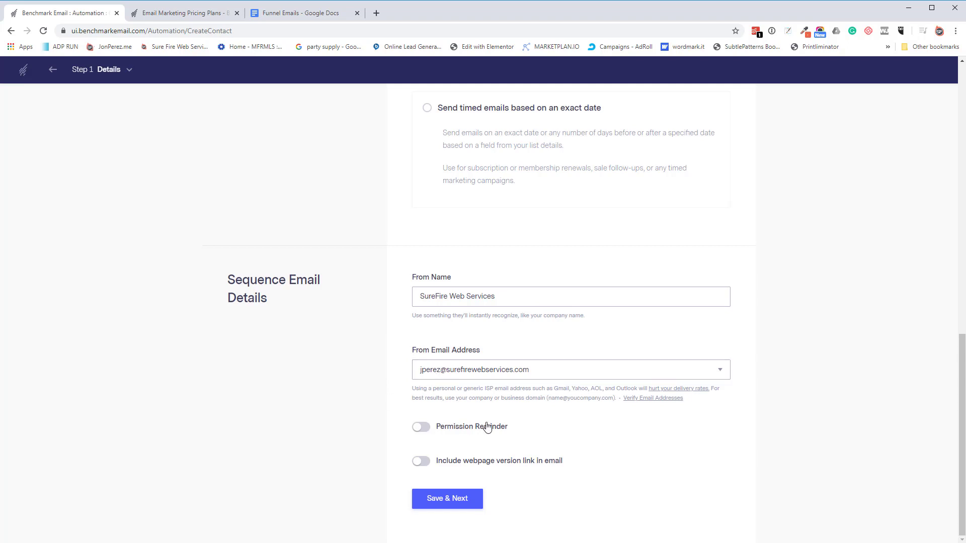
pyautogui.click(420, 428)
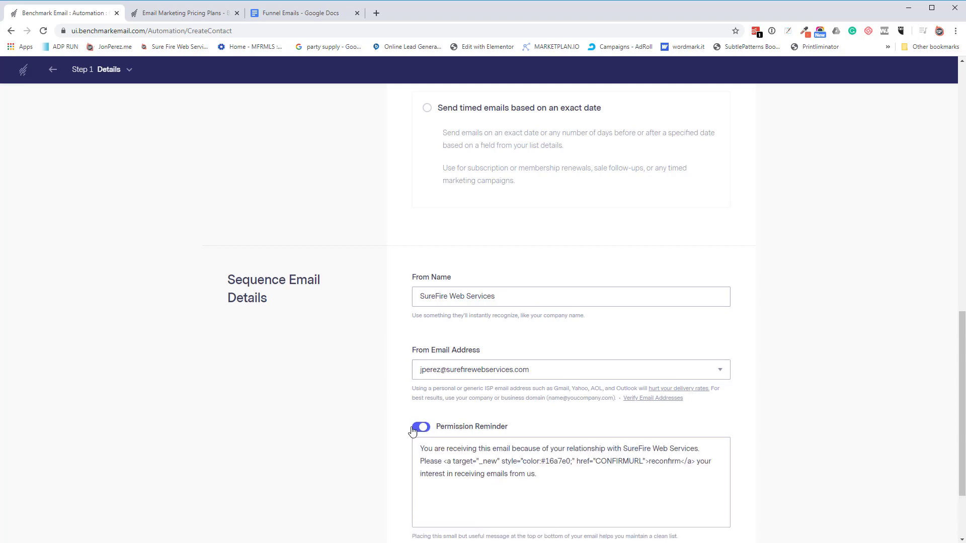
pyautogui.scroll(-2, 372, 433)
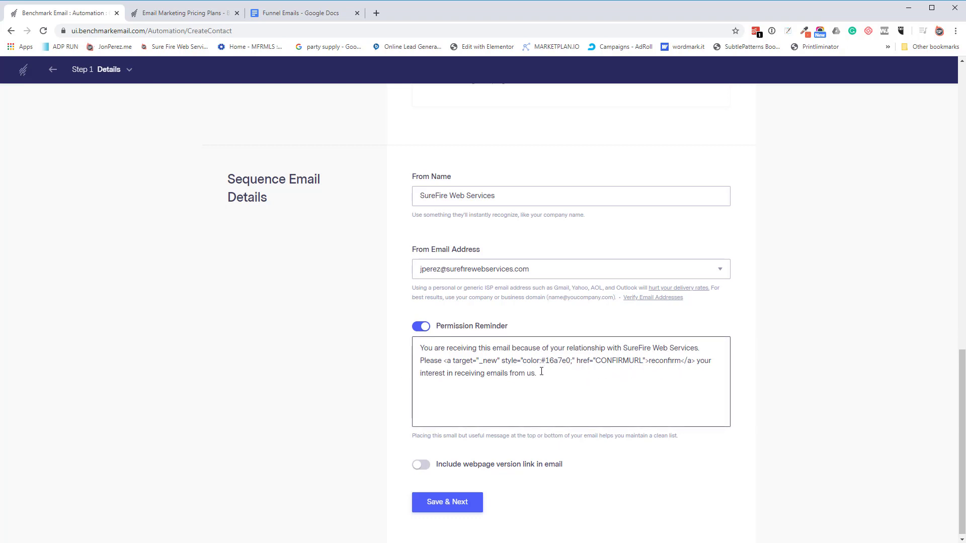
pyautogui.click(421, 326)
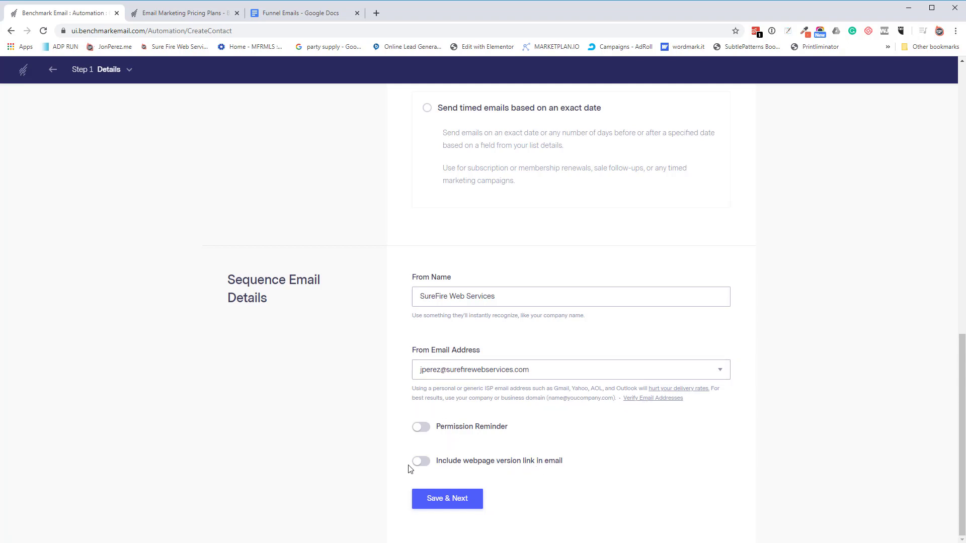
# Include the webpage version link in the sequence emails and save the automation details.
pyautogui.click(420, 461)
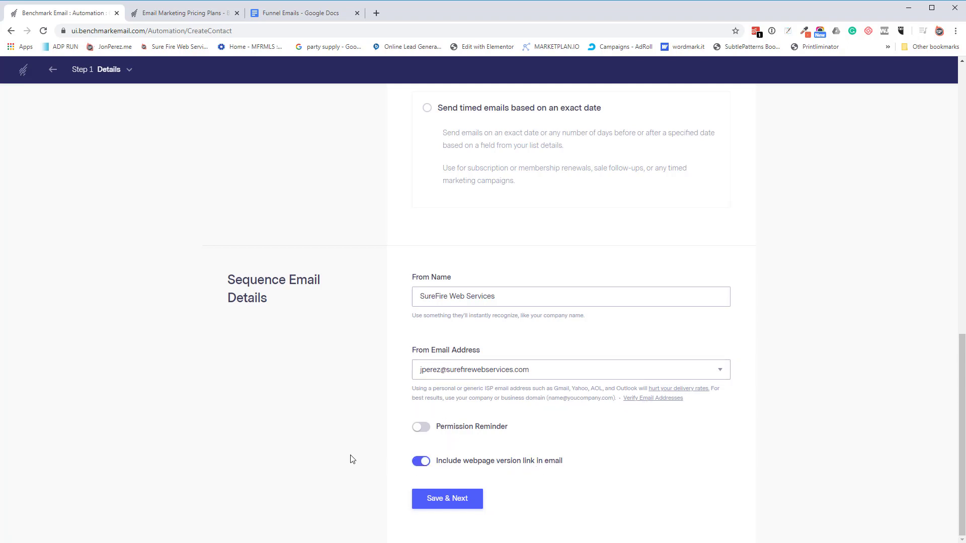
pyautogui.click(429, 500)
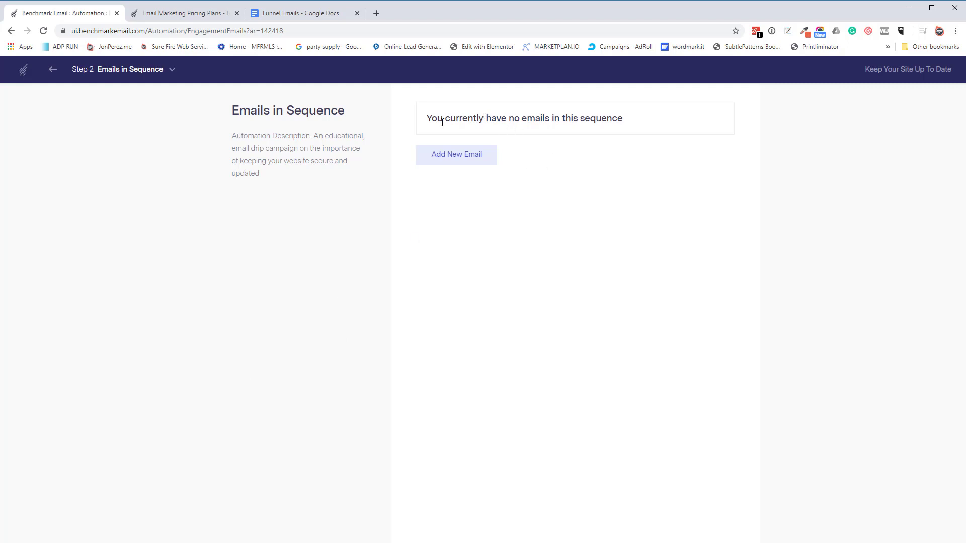
# Add a new email to the empty sequence and start its subject line.
pyautogui.click(461, 161)
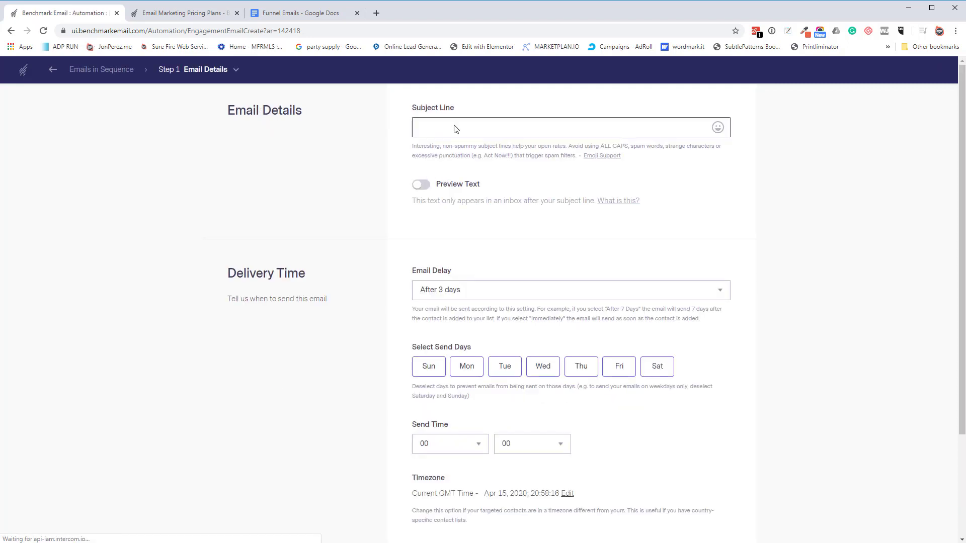
pyautogui.click(455, 126)
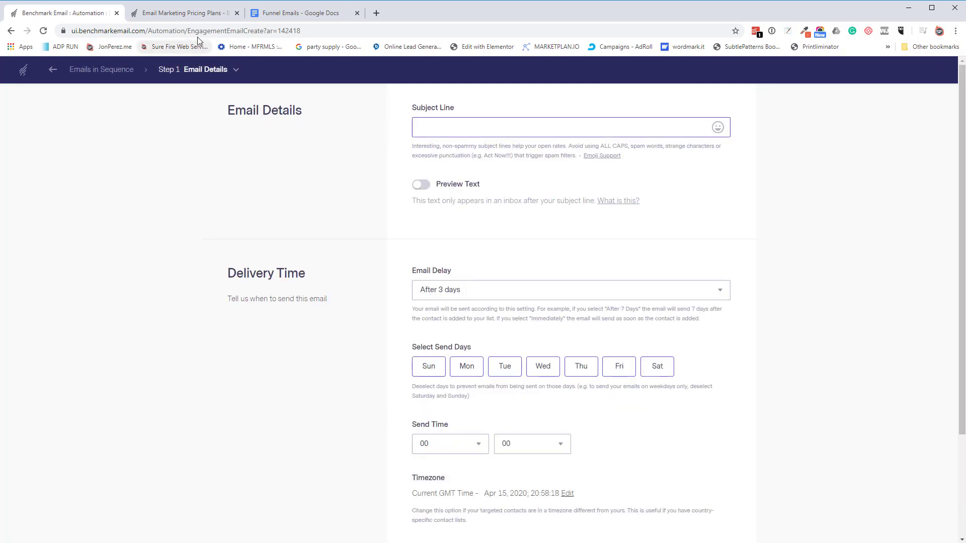
pyautogui.click(287, 14)
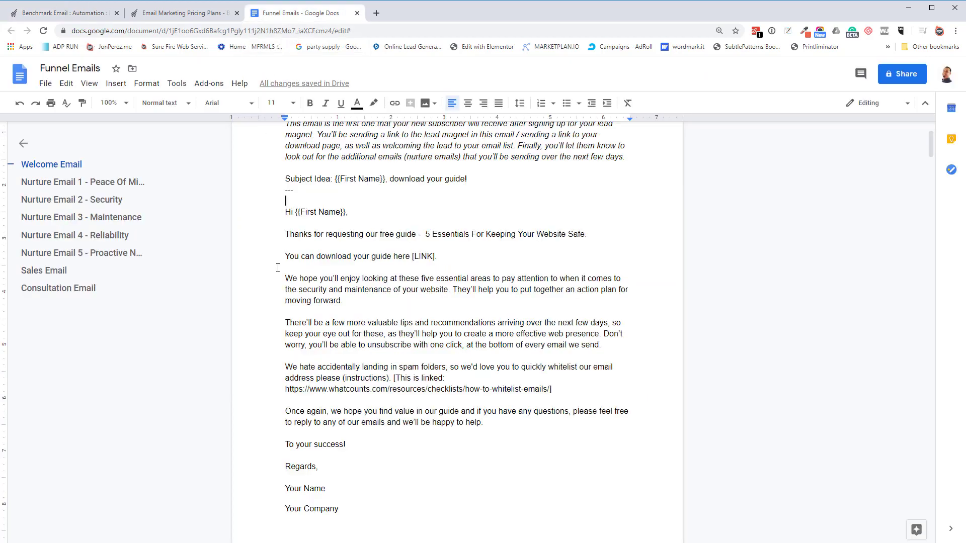
pyautogui.moveTo(287, 209); pyautogui.dragTo(374, 406)
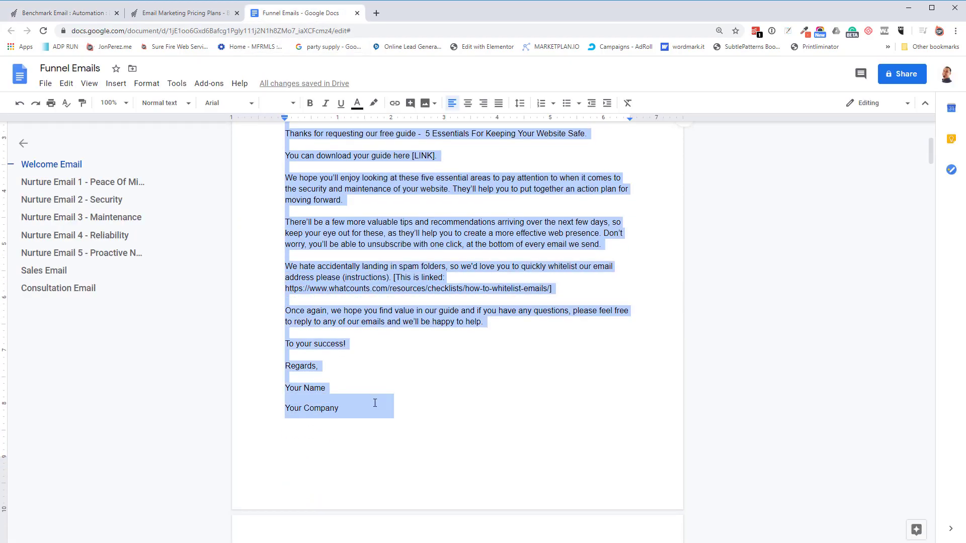
pyautogui.scroll(-4, 371, 344)
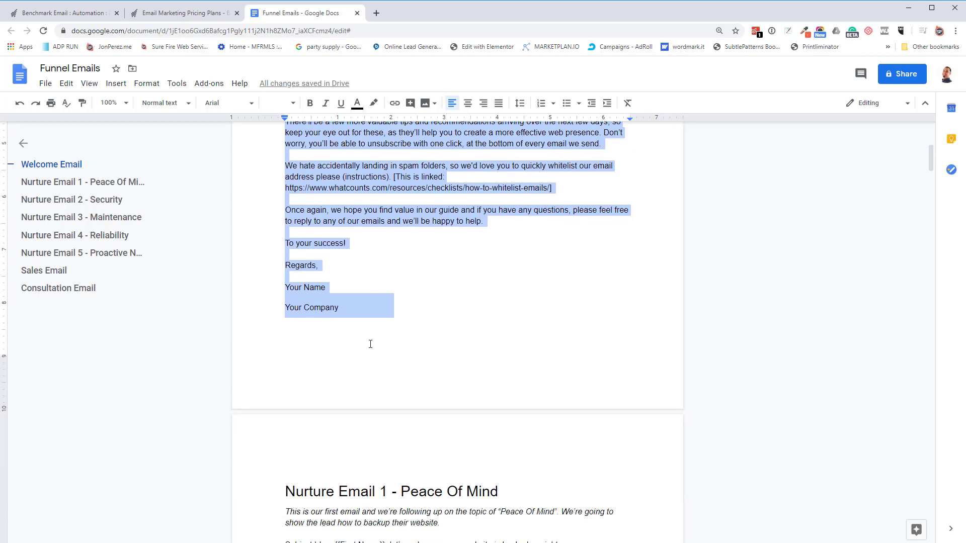
pyautogui.scroll(2, 366, 342)
pyautogui.scroll(3, 364, 342)
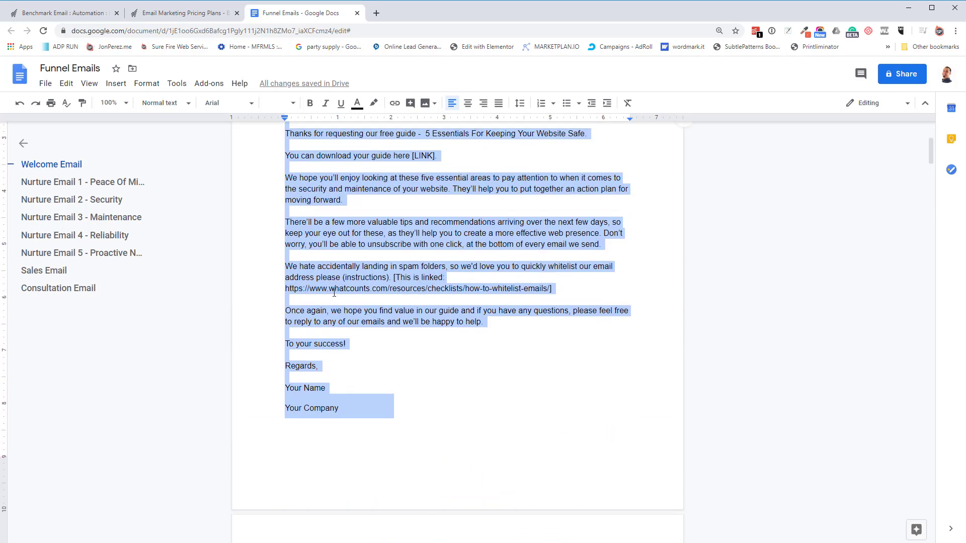
pyautogui.click(132, 14)
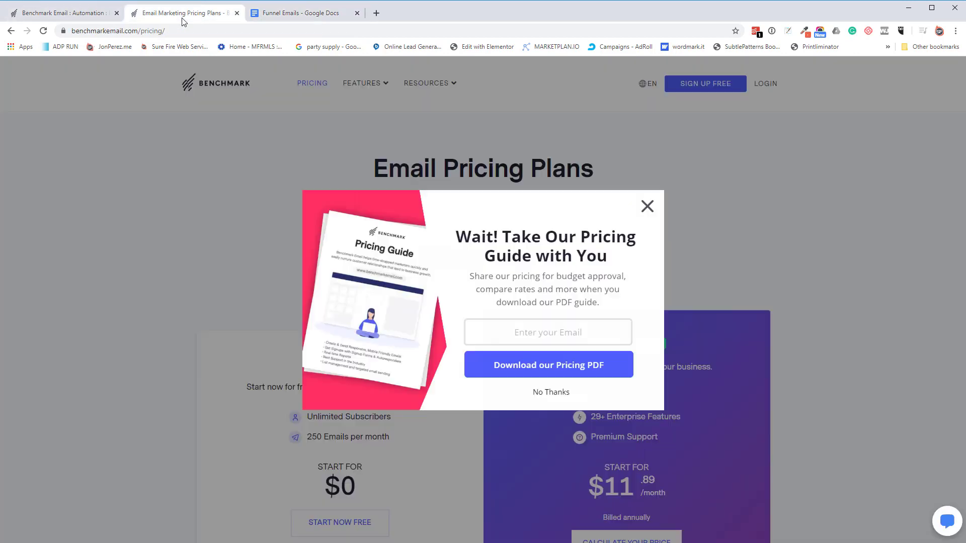
pyautogui.click(119, 19)
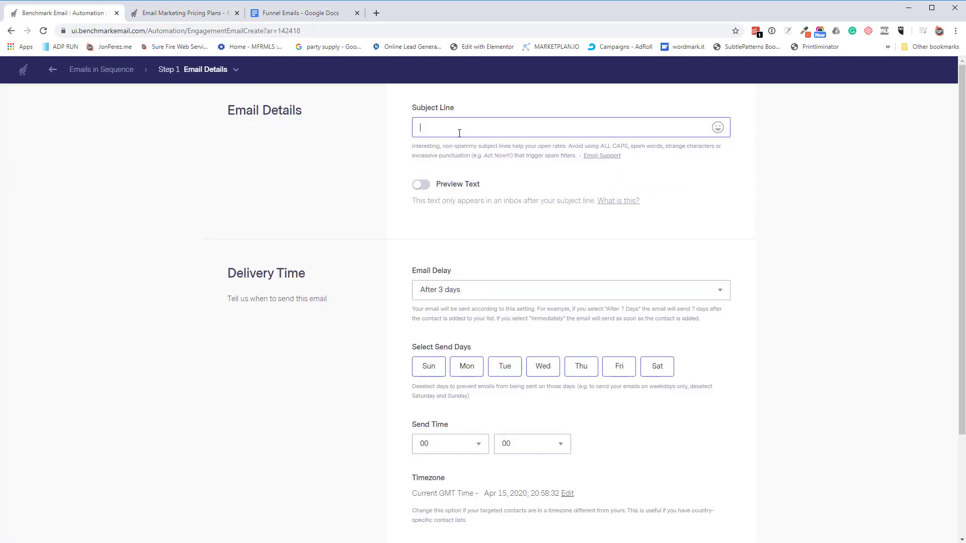
# Copy the Welcome Email subject idea from the Funnel Emails Google Doc into Benchmark's subject line as "{{First Name}}, download your guide!".
pyautogui.click(281, 13)
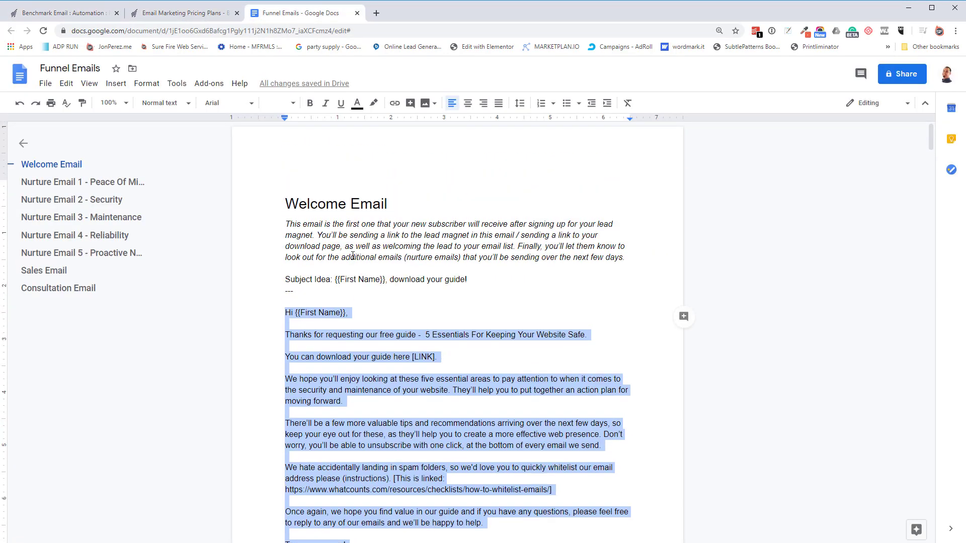
pyautogui.moveTo(467, 279); pyautogui.dragTo(338, 282)
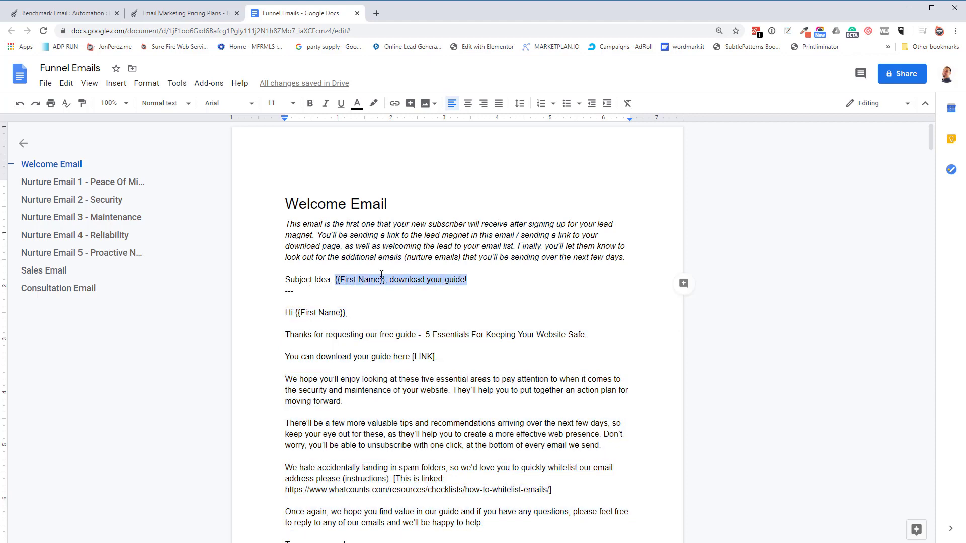
pyautogui.click(84, 19)
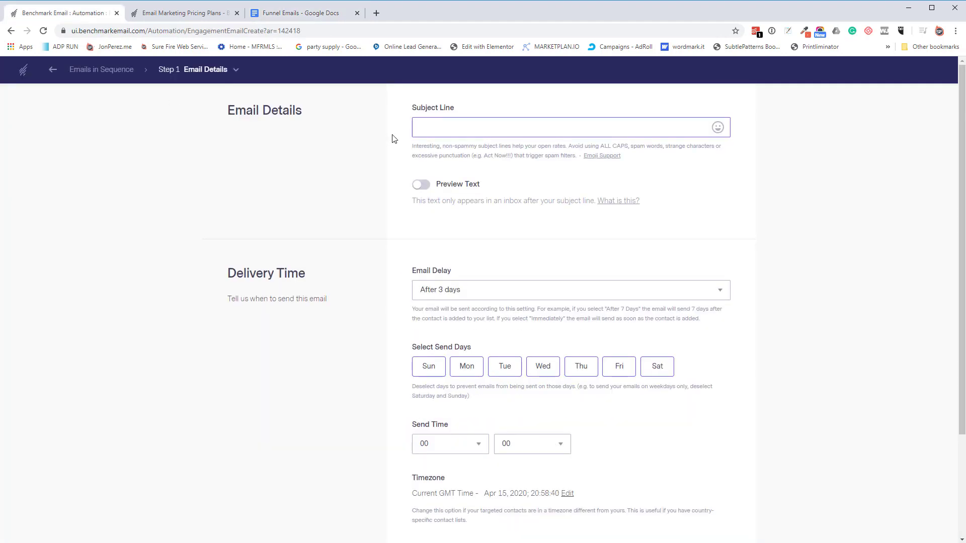
pyautogui.write('{{First Name}}, download your guide!')
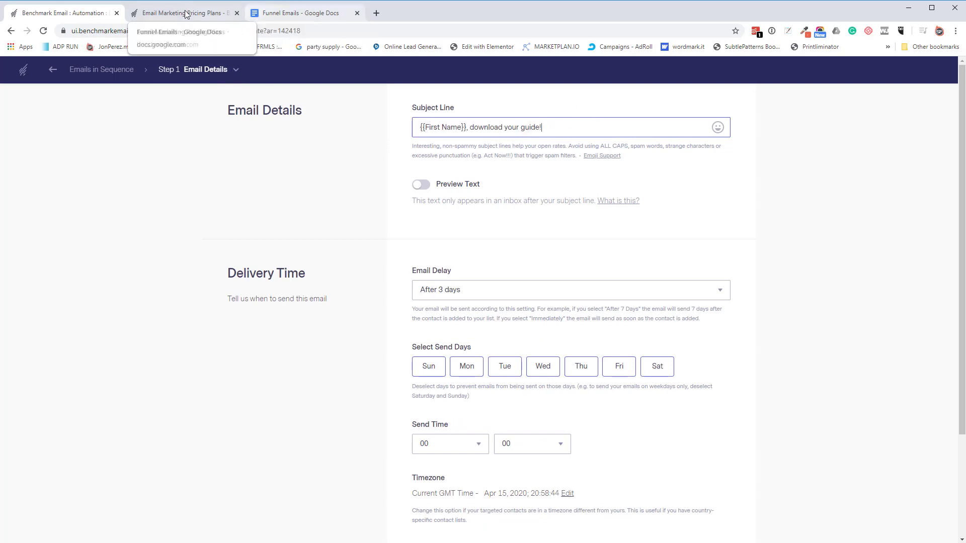
# Copy the Welcome Email body from "Hi {{First Name}}," through "Your Company" in the Funnel Emails Google Doc and return to Benchmark.
pyautogui.click(274, 13)
pyautogui.scroll(-2, 311, 292)
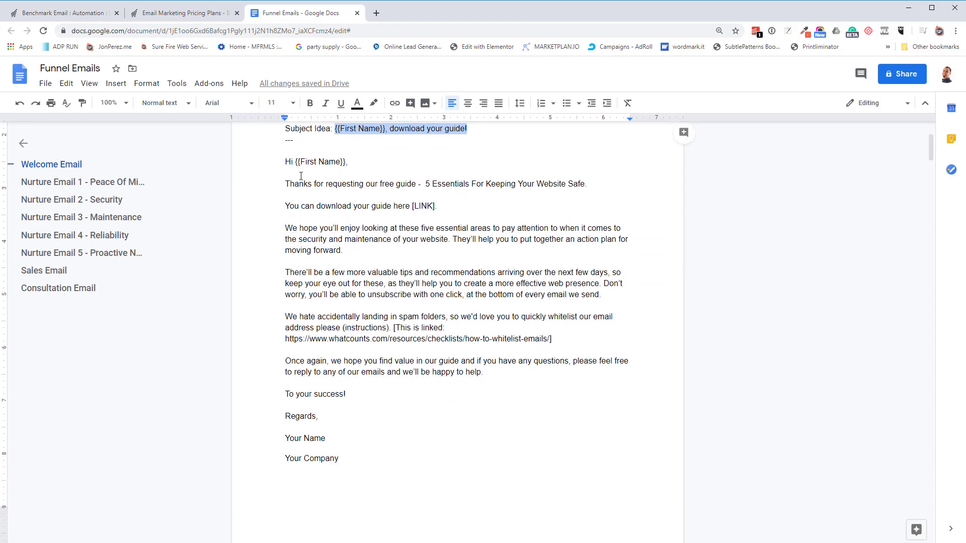
pyautogui.moveTo(287, 162); pyautogui.dragTo(351, 451)
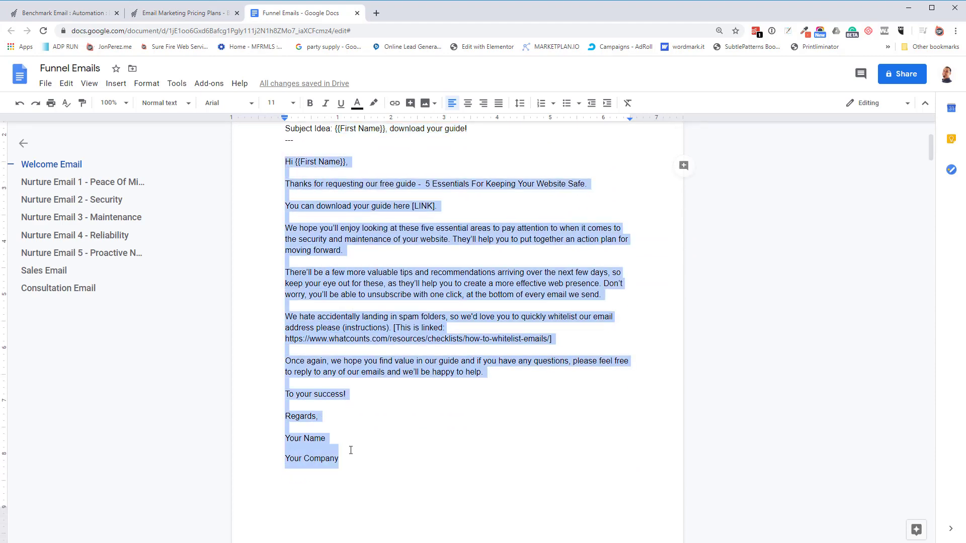
pyautogui.click(81, 14)
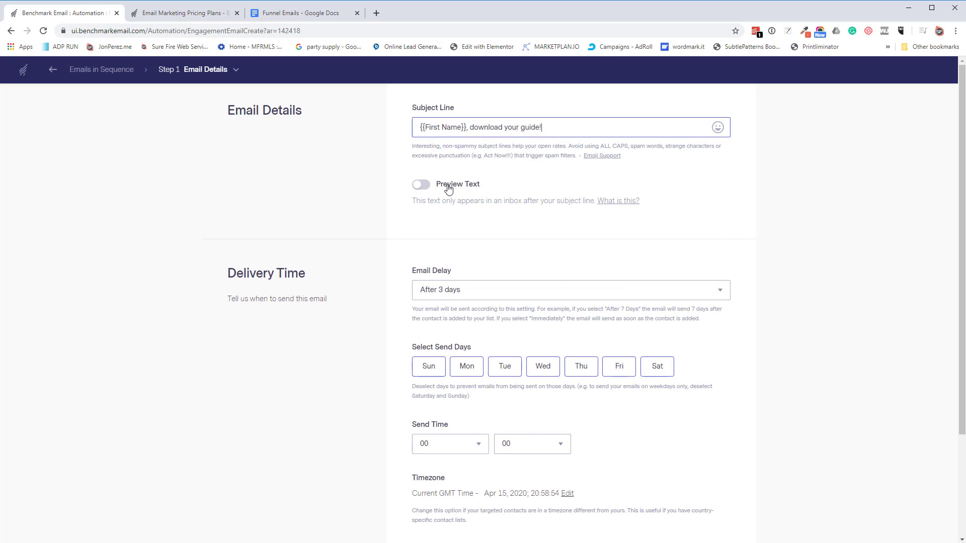
# Set the email delay to Immediately and save the email details.
pyautogui.scroll(-1, 386, 287)
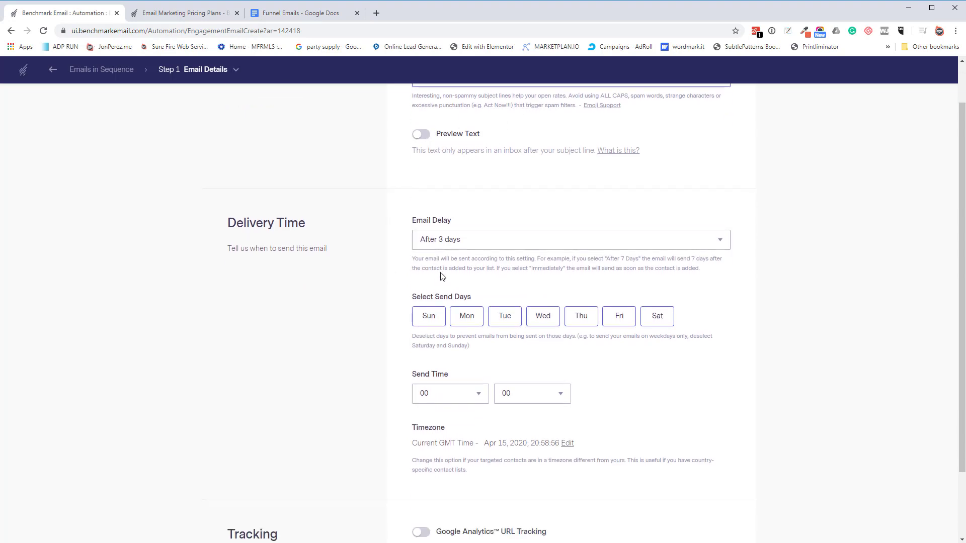
pyautogui.click(466, 240)
pyautogui.click(449, 258)
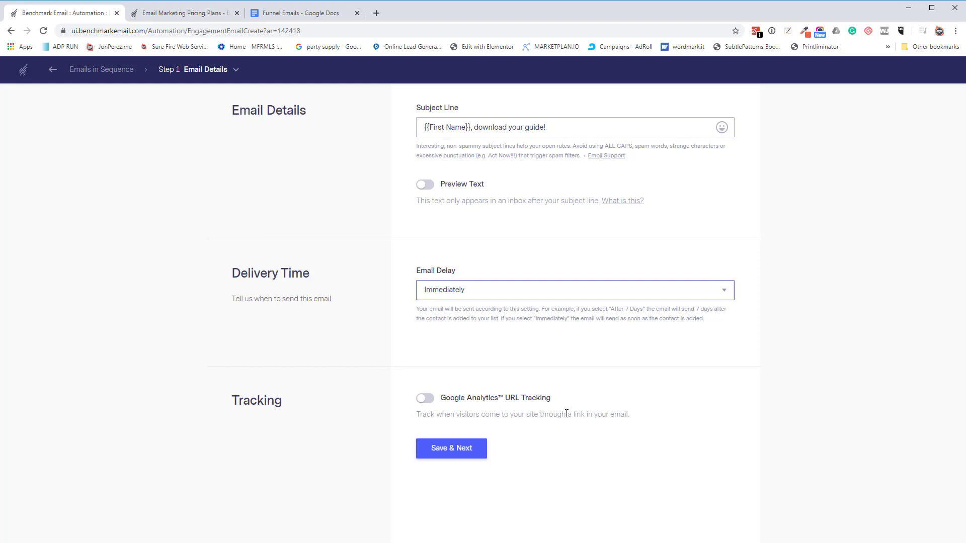
pyautogui.click(447, 450)
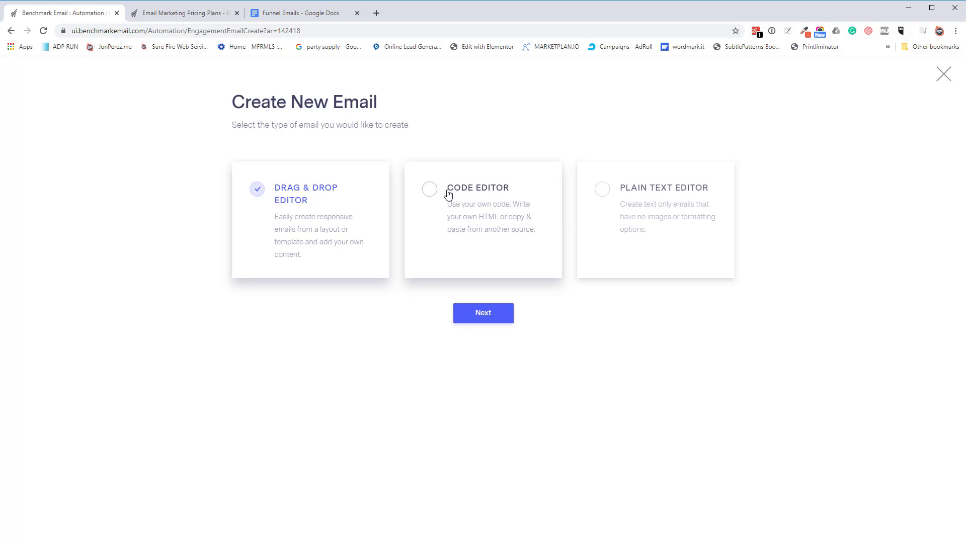
# Choose the Drag & Drop Editor as the new email's type and continue to the layout selection.
pyautogui.click(432, 192)
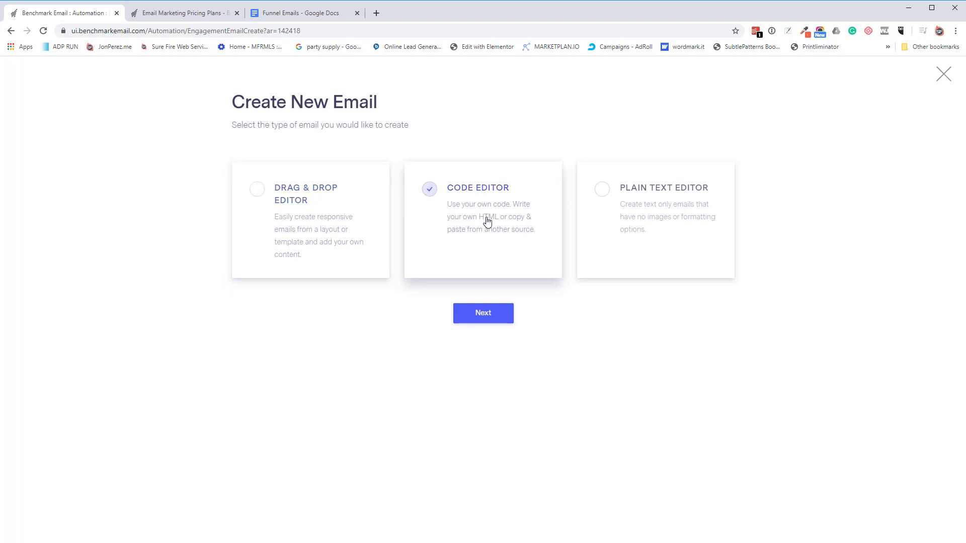
pyautogui.click(253, 191)
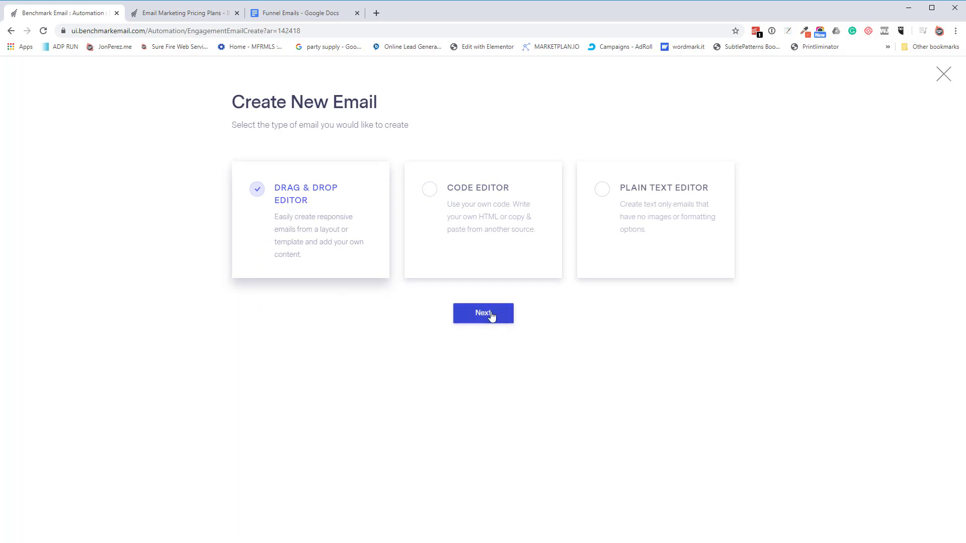
pyautogui.click(493, 314)
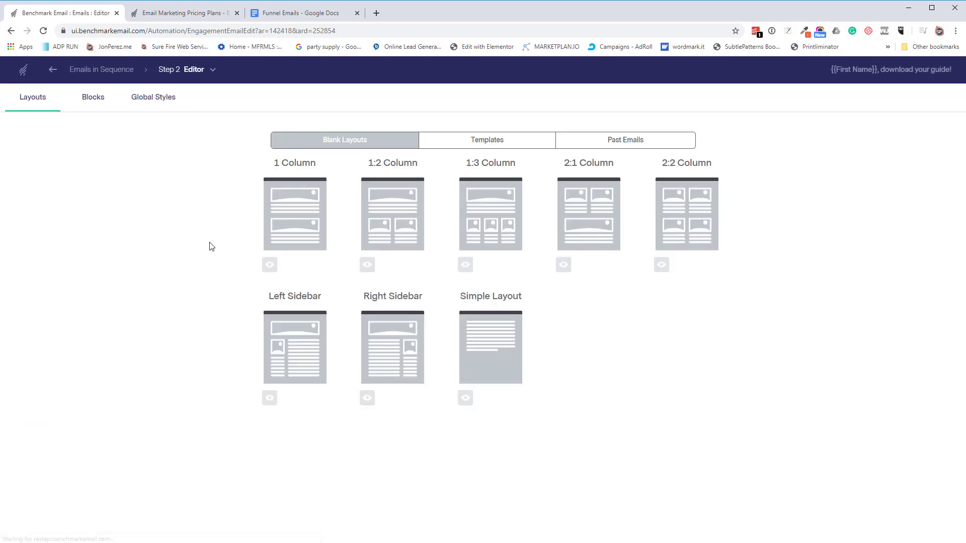
# Browse the ready-made email templates, loading more designs to examine the full range.
pyautogui.click(495, 144)
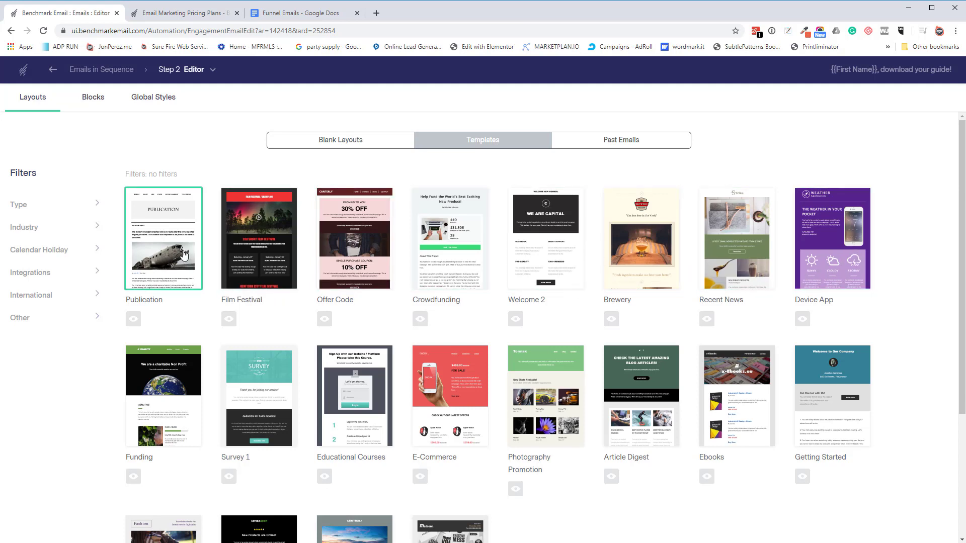
pyautogui.scroll(-2, 217, 251)
pyautogui.scroll(-2, 218, 252)
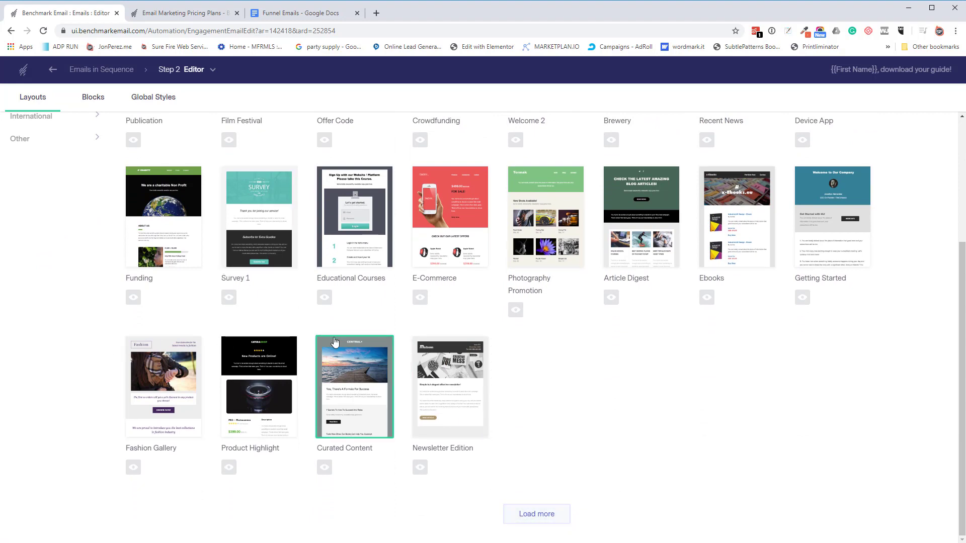
pyautogui.click(530, 515)
pyautogui.scroll(-3, 569, 419)
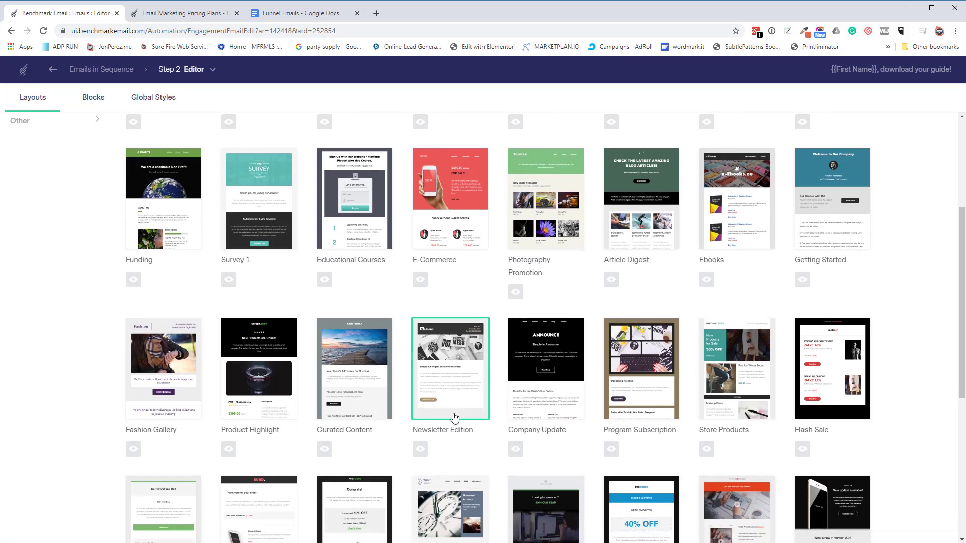
pyautogui.scroll(-3, 351, 334)
pyautogui.scroll(-2, 351, 334)
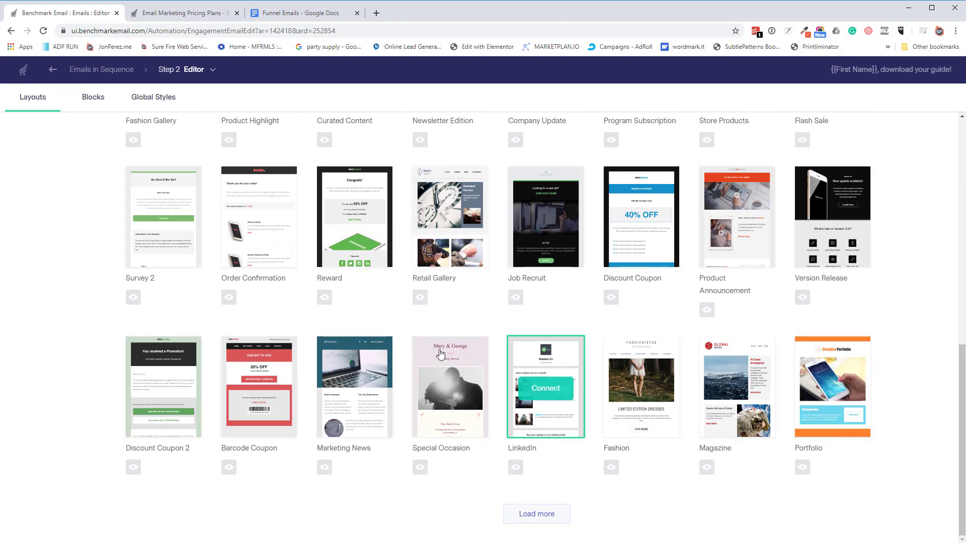
pyautogui.scroll(5, 226, 397)
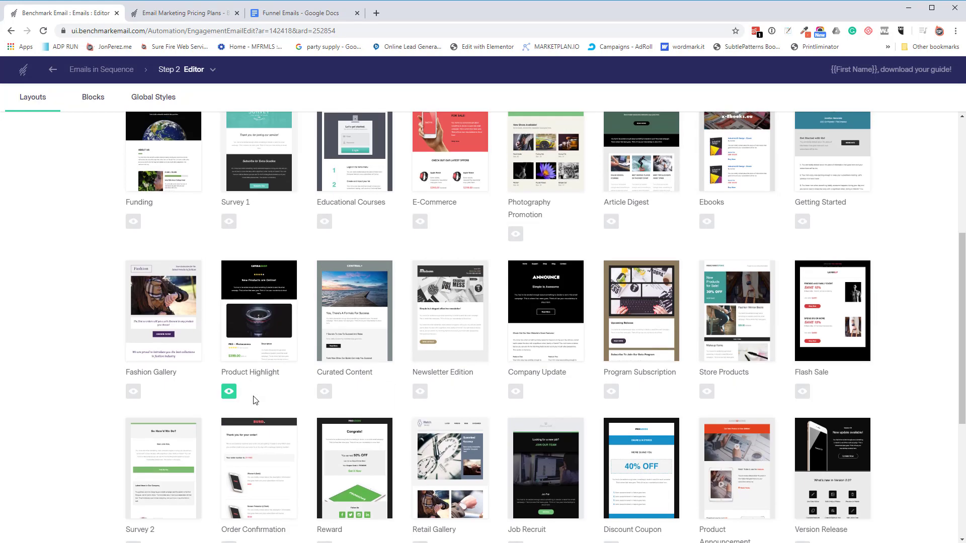
pyautogui.scroll(5, 254, 400)
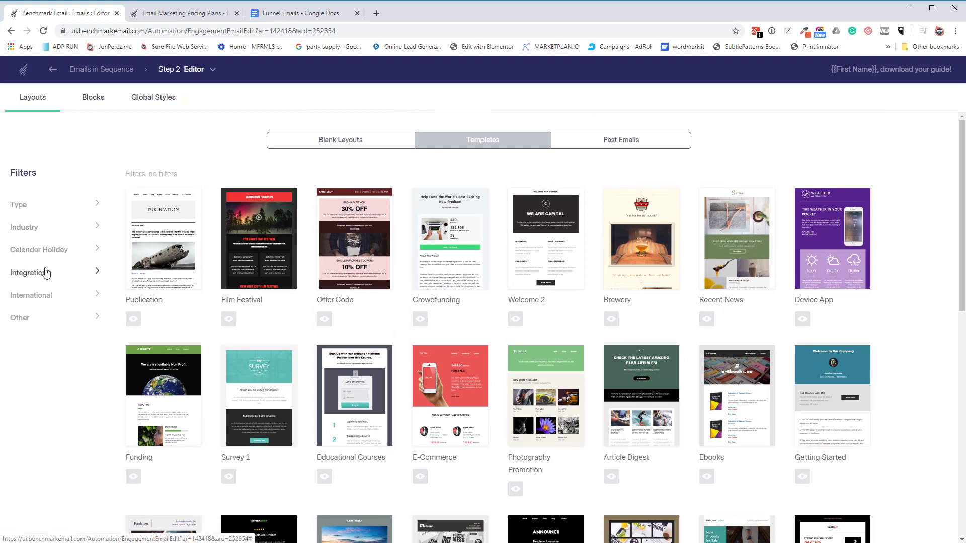
# Examine the template filters by viewing the April and May holiday designs in turn, clearing each filter, and checking the Integrations options.
pyautogui.click(39, 255)
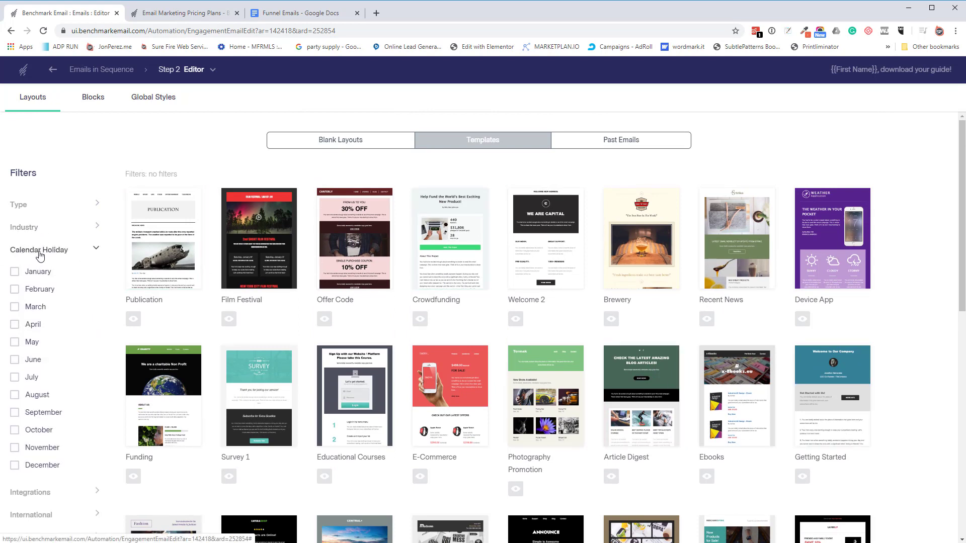
pyautogui.click(14, 325)
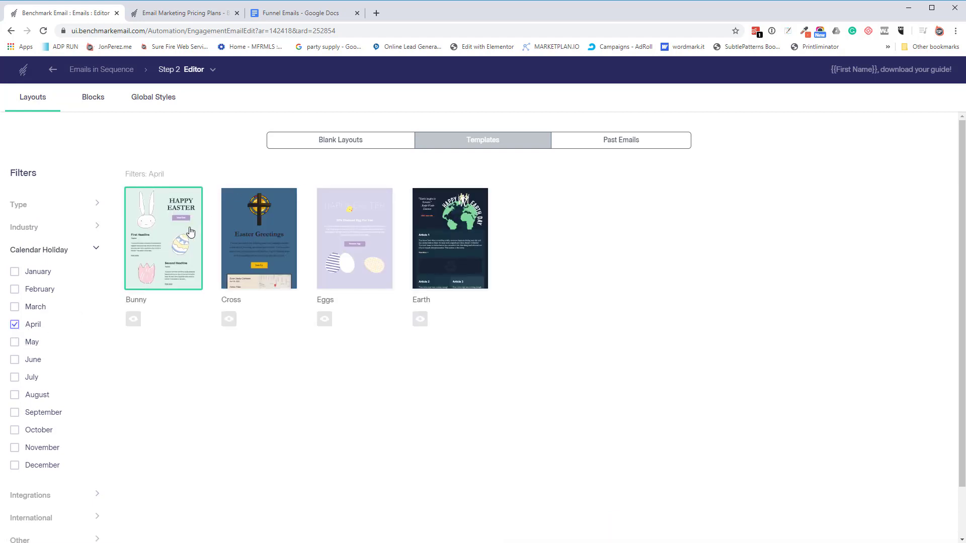
pyautogui.click(15, 324)
pyautogui.click(14, 343)
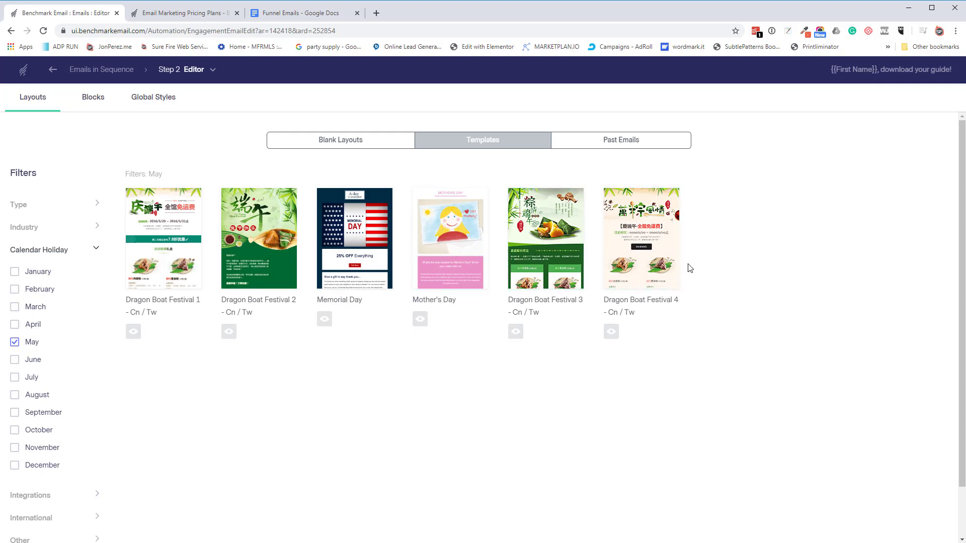
pyautogui.click(14, 343)
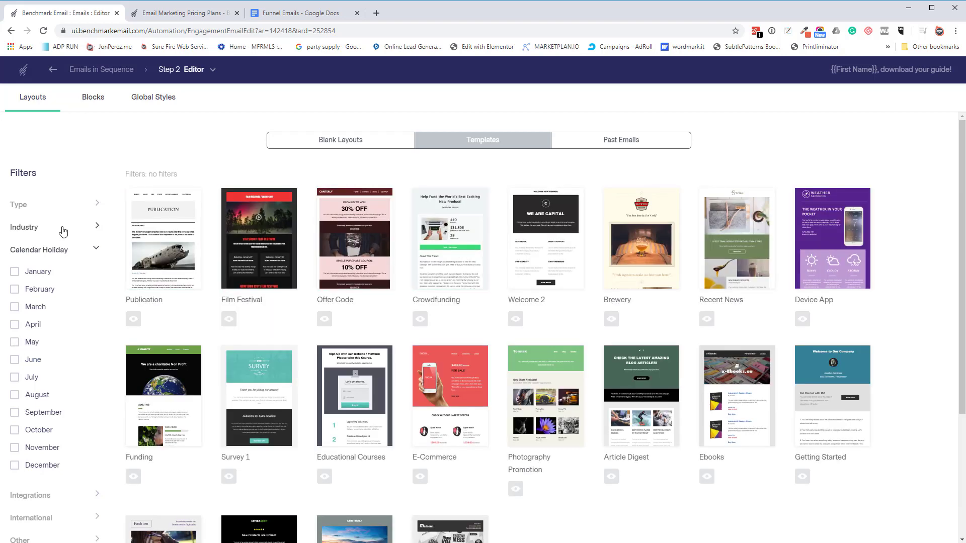
pyautogui.click(95, 249)
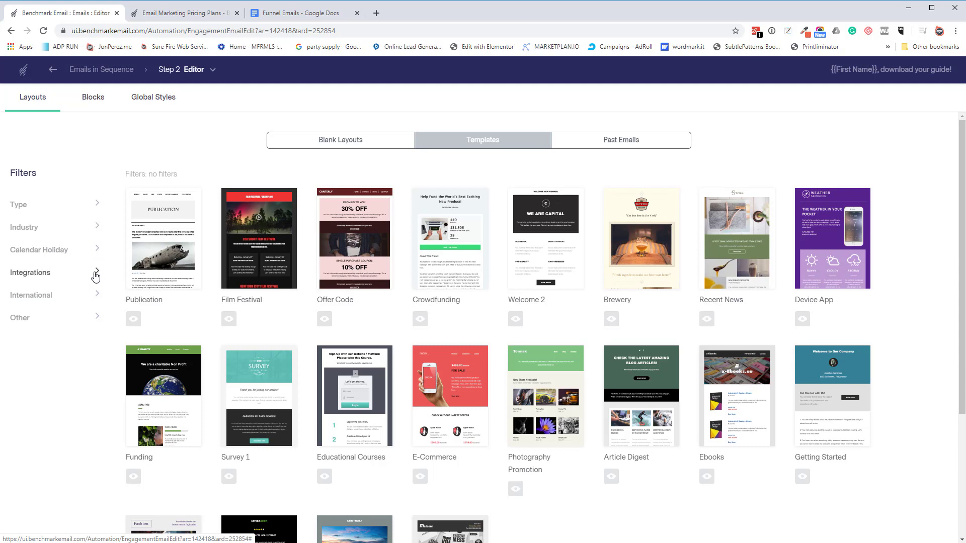
pyautogui.click(95, 274)
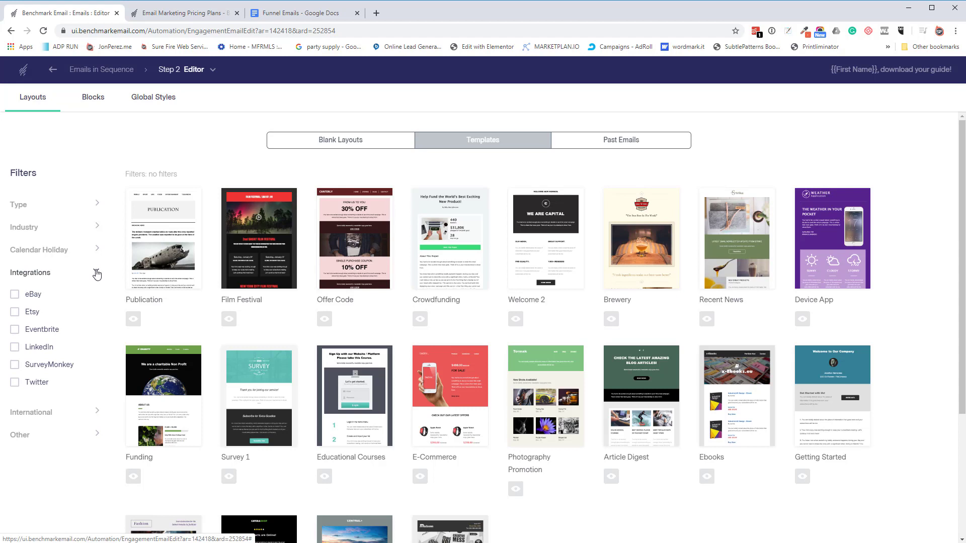
pyautogui.click(97, 273)
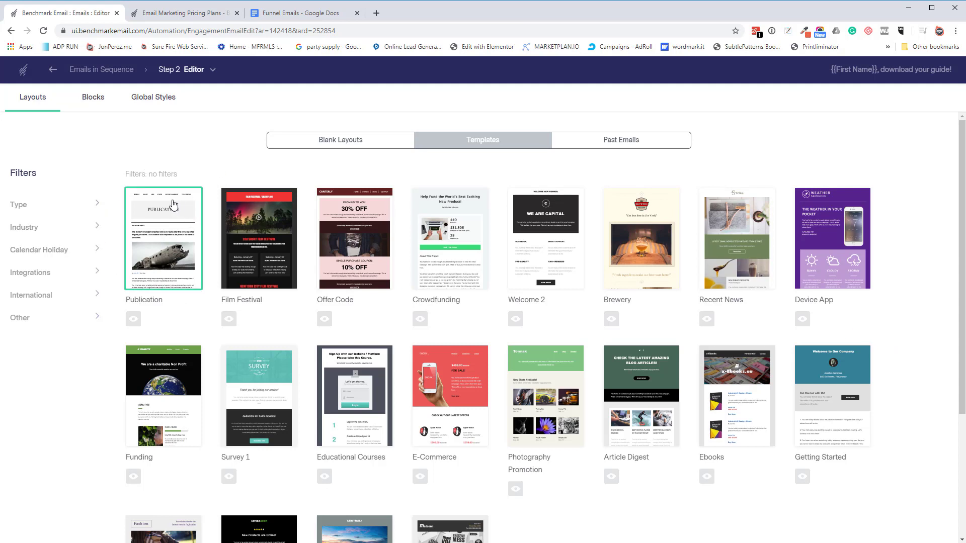
# Apply the blank Simple Layout to the welcome email.
pyautogui.click(321, 149)
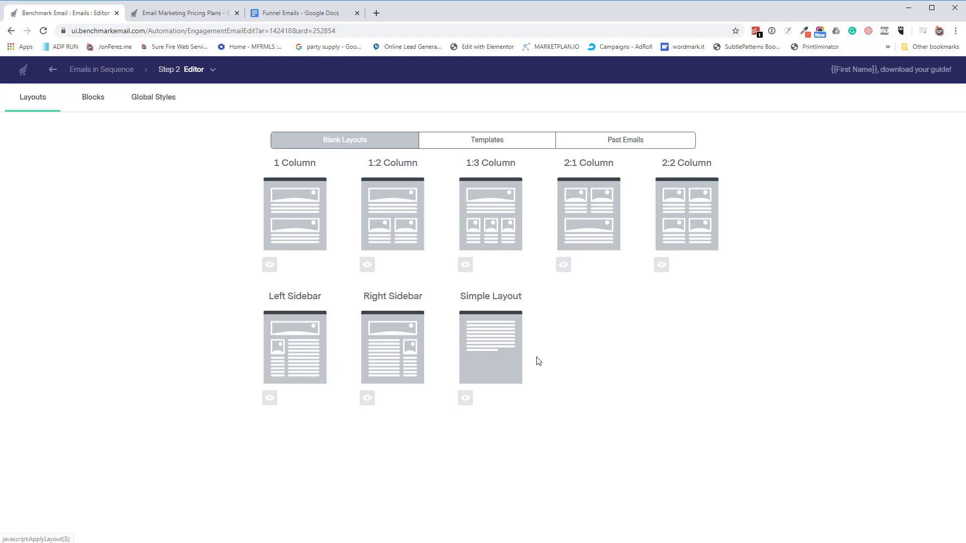
pyautogui.click(488, 346)
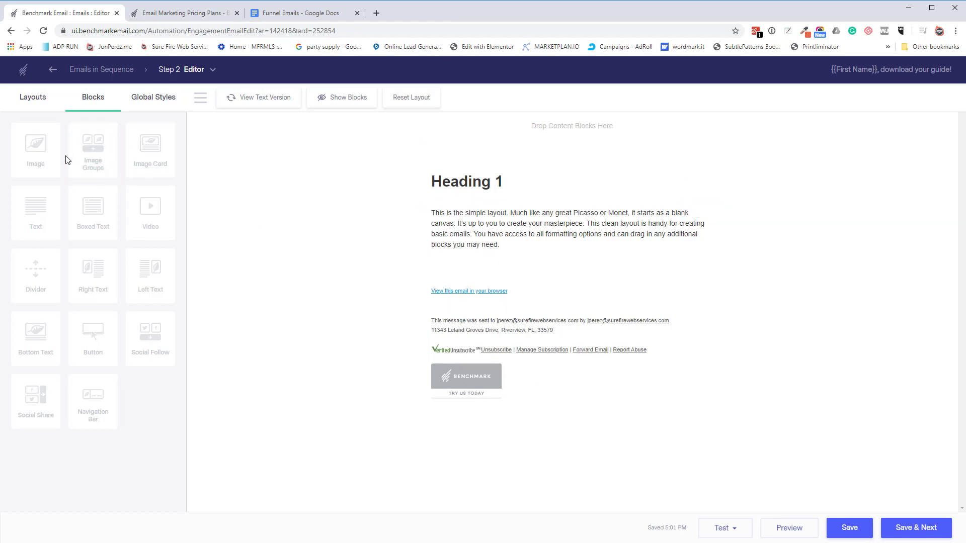
# Add an image block above the heading with the large-sf-orangeblue.png logo and reduce the block's vertical padding.
pyautogui.moveTo(36, 151); pyautogui.dragTo(557, 189)
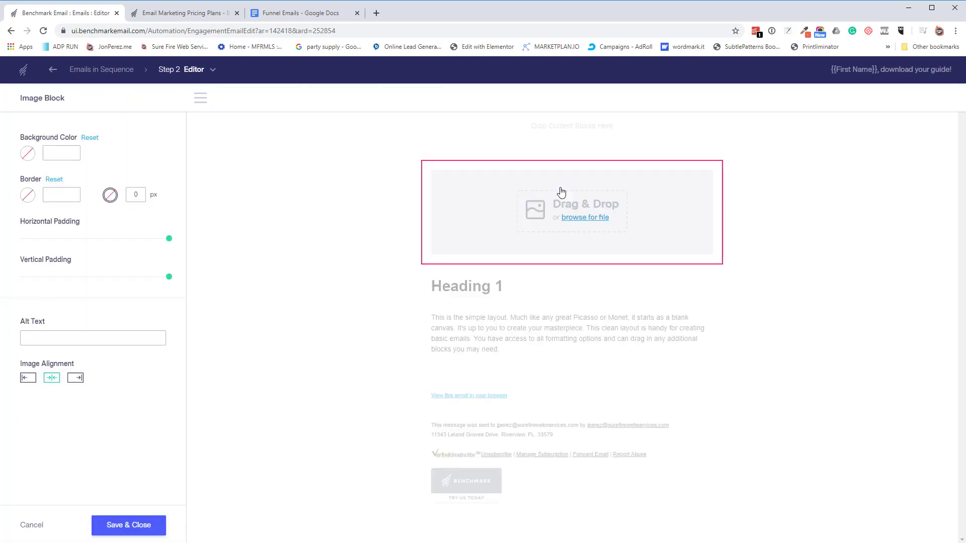
pyautogui.click(580, 218)
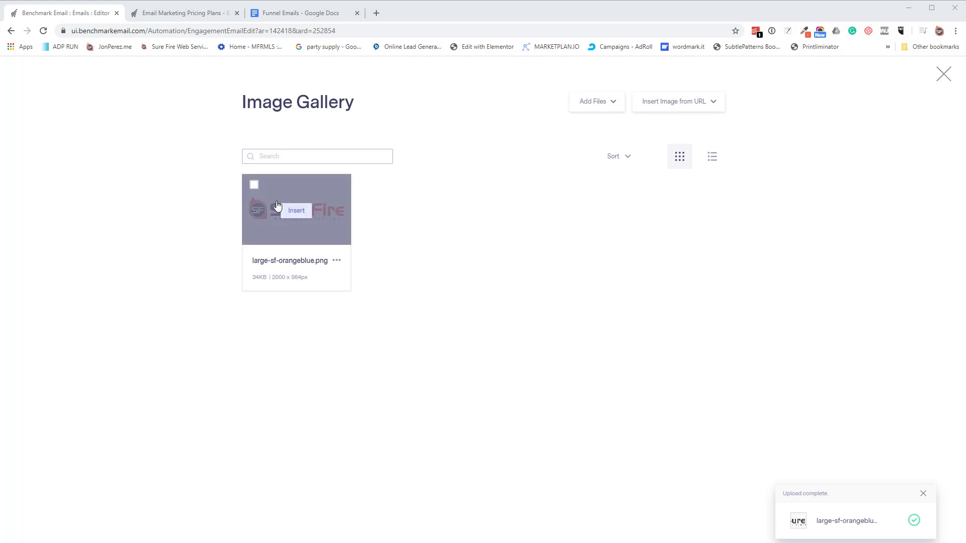
pyautogui.click(295, 210)
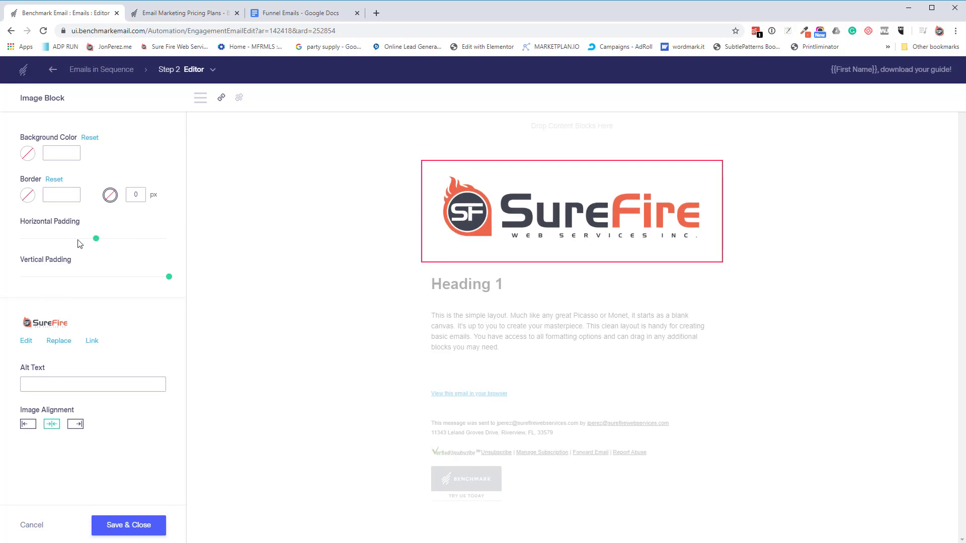
pyautogui.moveTo(169, 276); pyautogui.dragTo(60, 278)
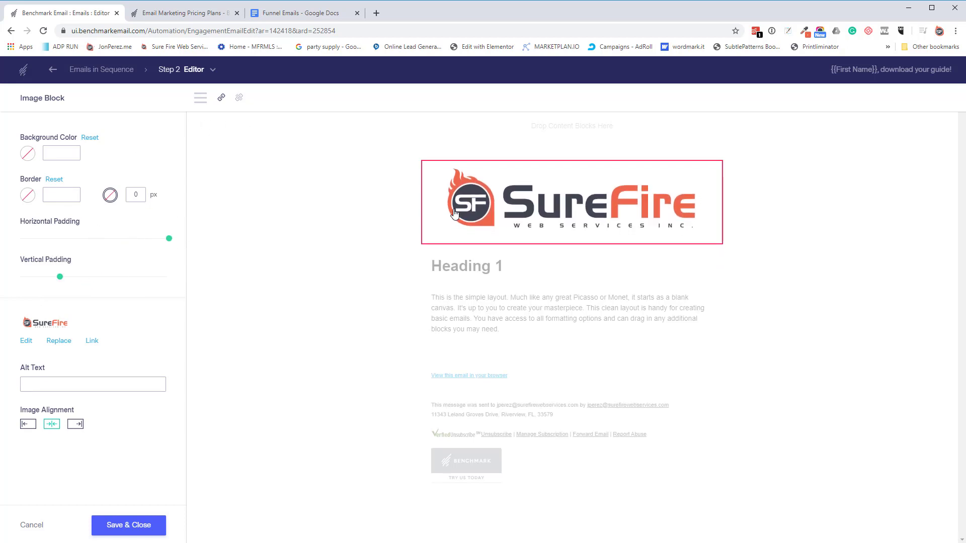
# Resize the logo to 300 px wide with its ratio locked and insert the resized copy into the image block.
pyautogui.click(510, 213)
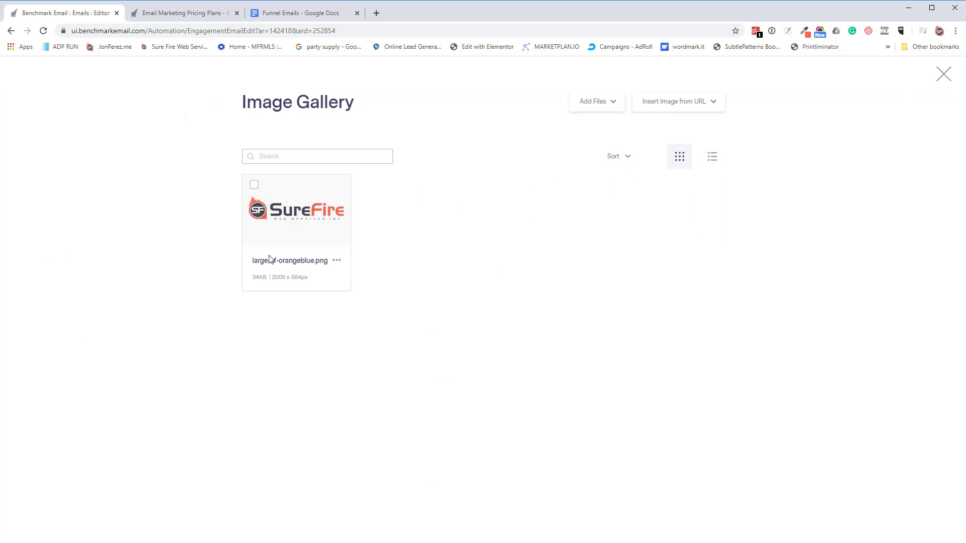
pyautogui.click(254, 186)
pyautogui.click(254, 186)
pyautogui.click(336, 260)
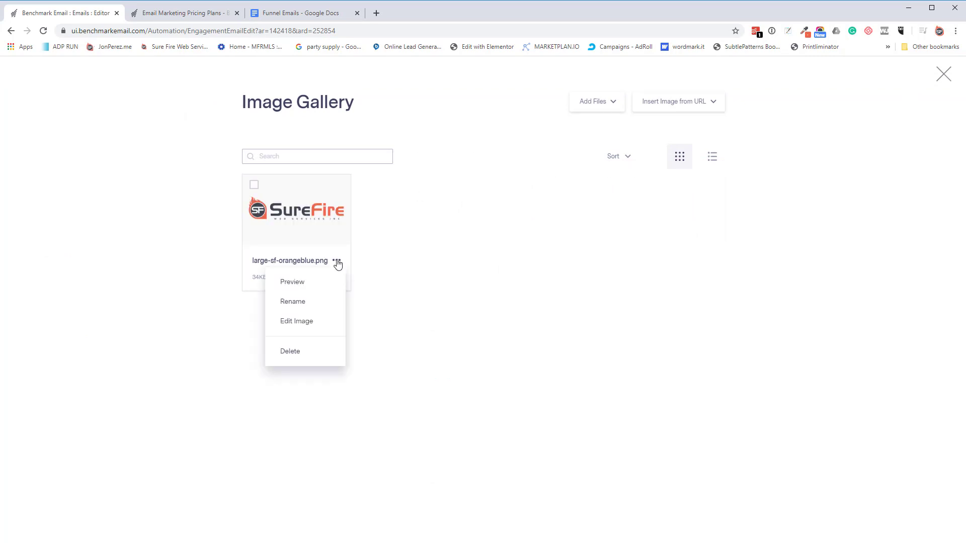
pyautogui.click(312, 320)
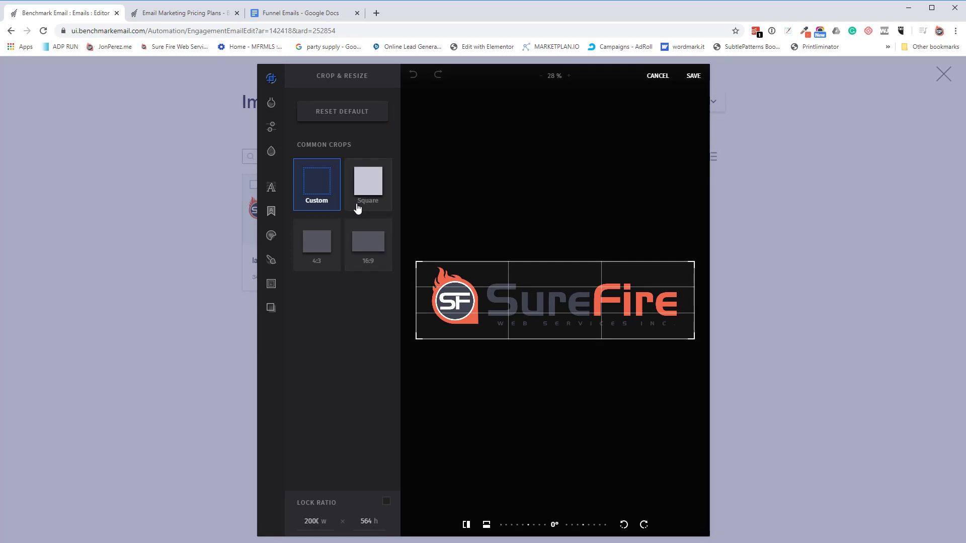
pyautogui.moveTo(272, 103)
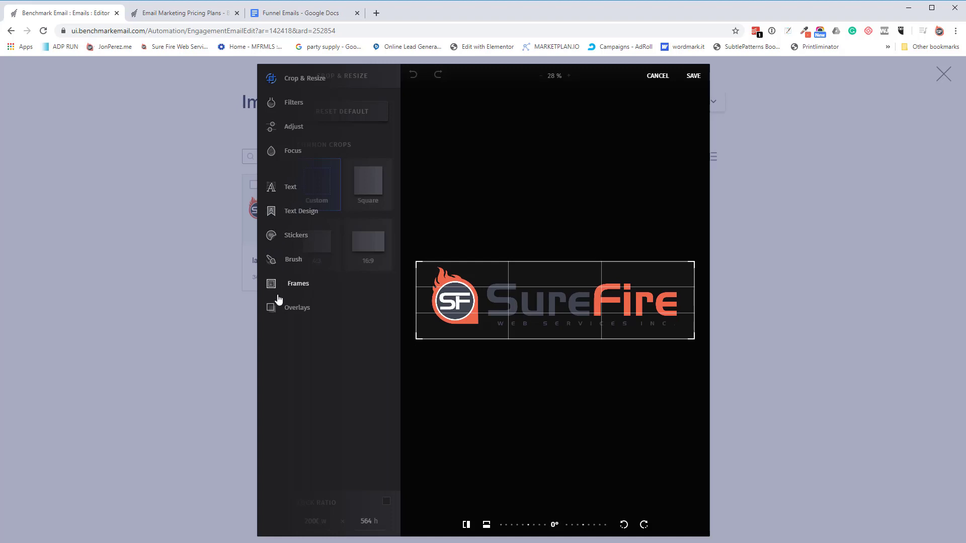
pyautogui.click(388, 501)
pyautogui.doubleClick(310, 520)
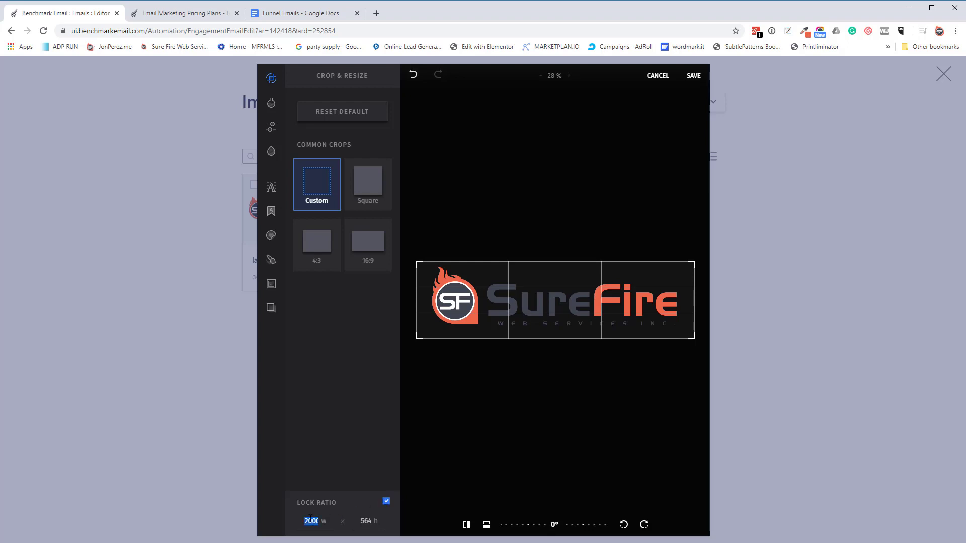
pyautogui.write('300')
pyautogui.click(693, 76)
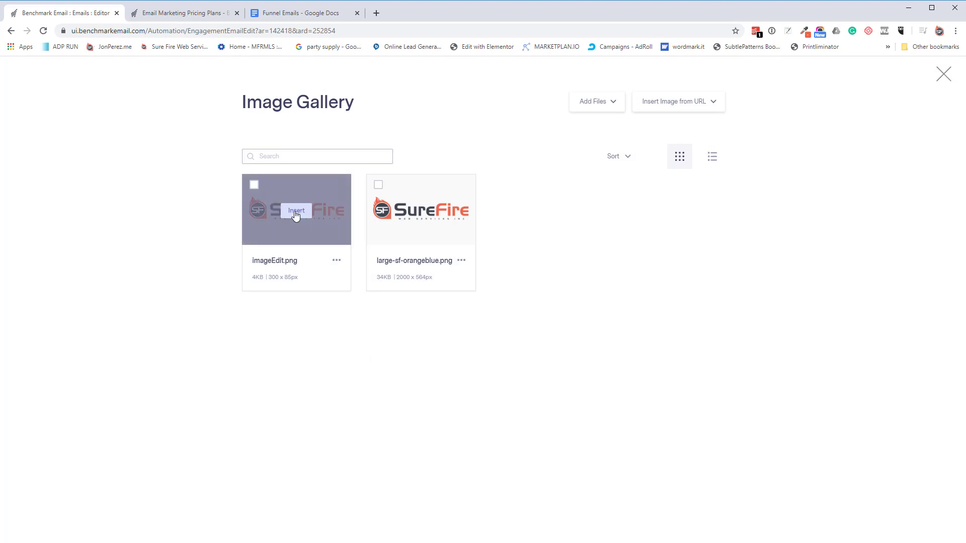
pyautogui.click(296, 212)
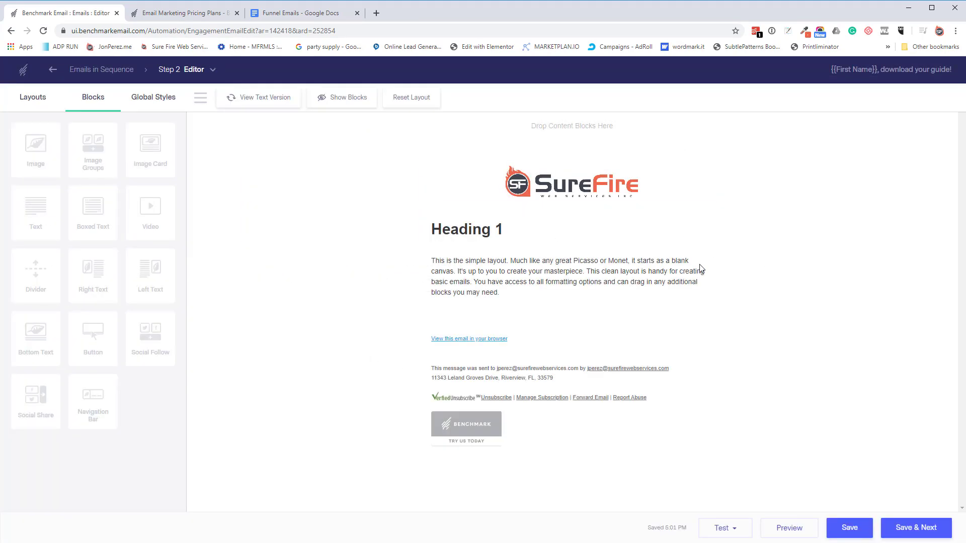
# Delete the Heading 1 text block from the email.
pyautogui.click(485, 235)
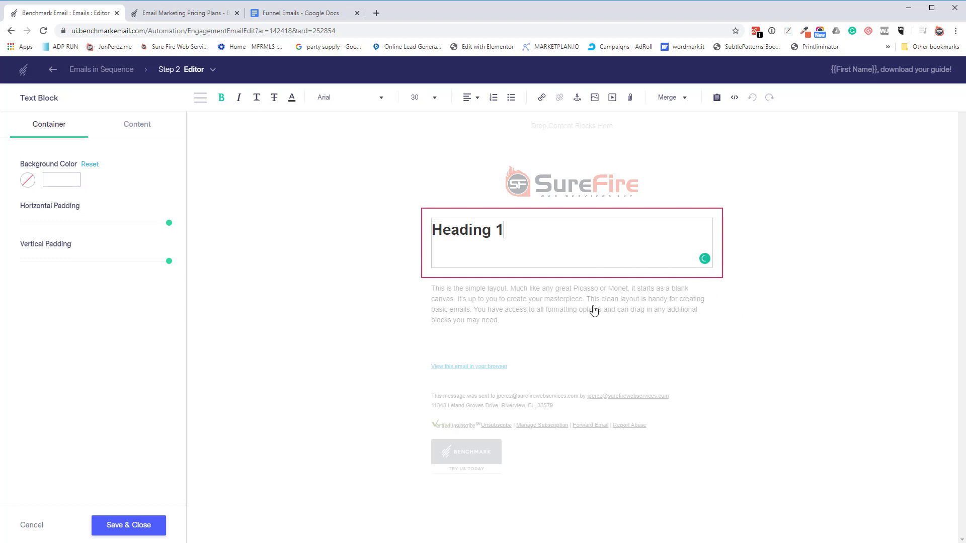
pyautogui.click(33, 525)
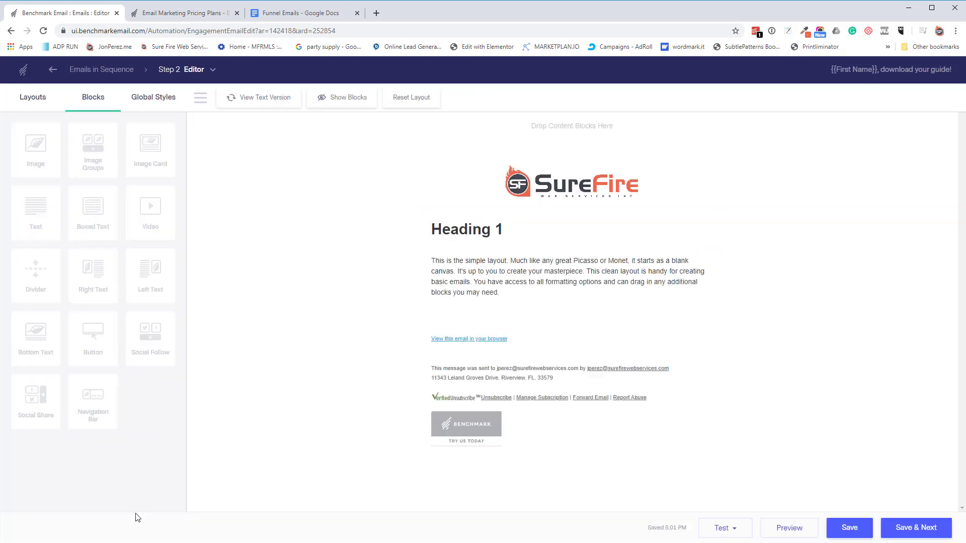
pyautogui.click(713, 217)
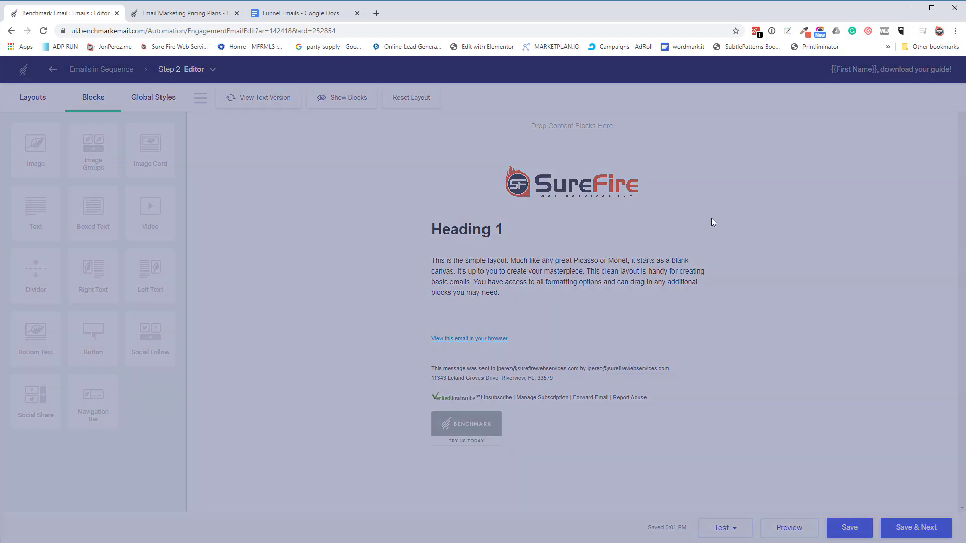
pyautogui.click(580, 338)
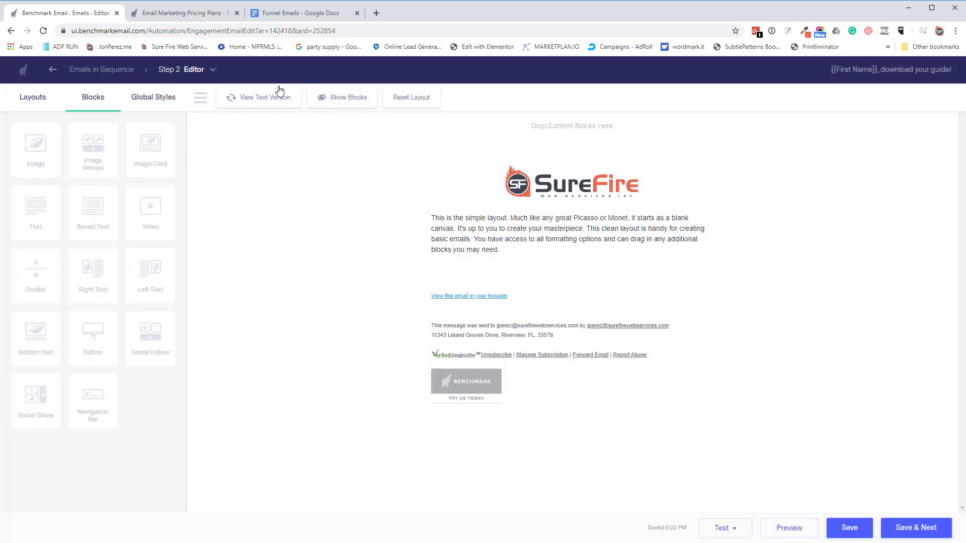
# Switch to the Funnel Emails Google Doc and copy the selected Welcome Email body again.
pyautogui.click(258, 16)
pyautogui.rightClick(308, 242)
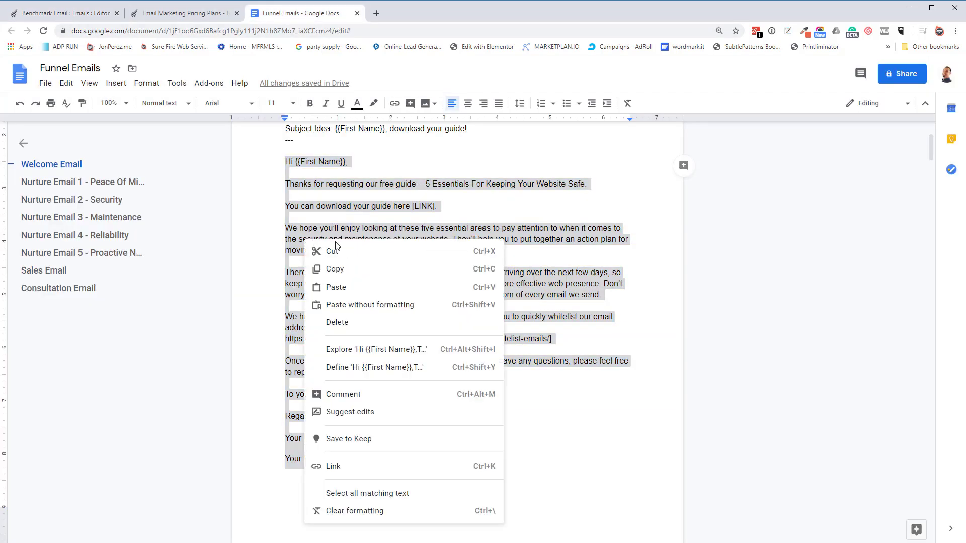
pyautogui.click(338, 269)
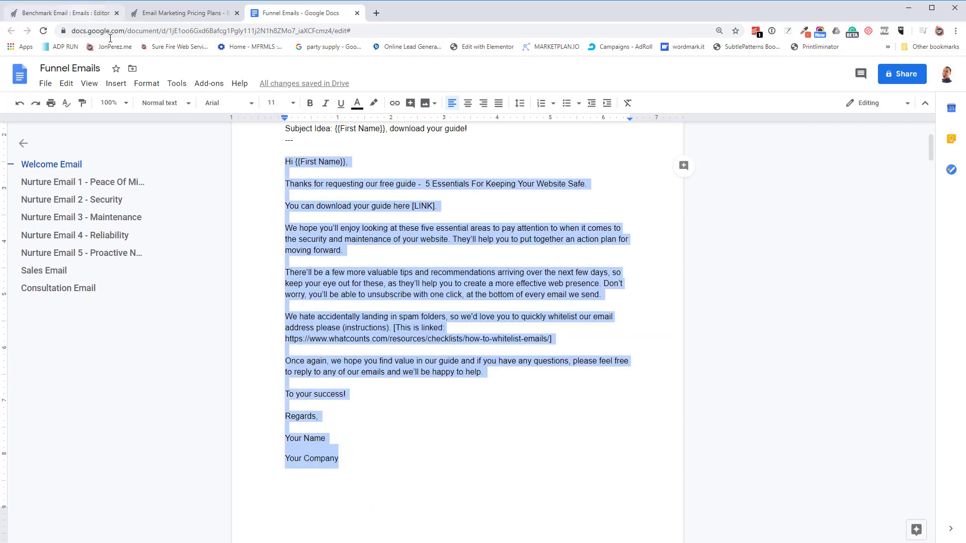
# Switch back to the Benchmark email editor and replace the placeholder paragraph below the logo with the copied Welcome Email body.
pyautogui.click(65, 12)
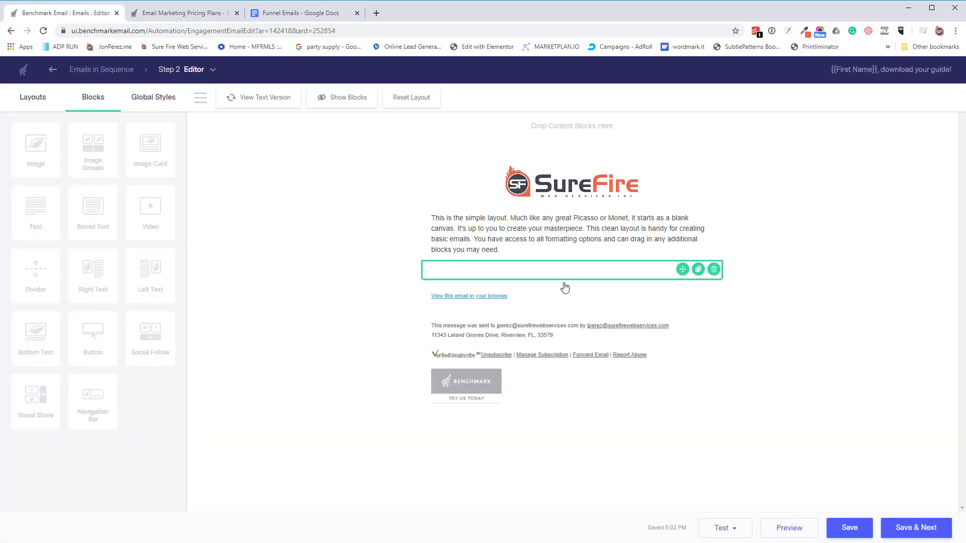
pyautogui.click(538, 239)
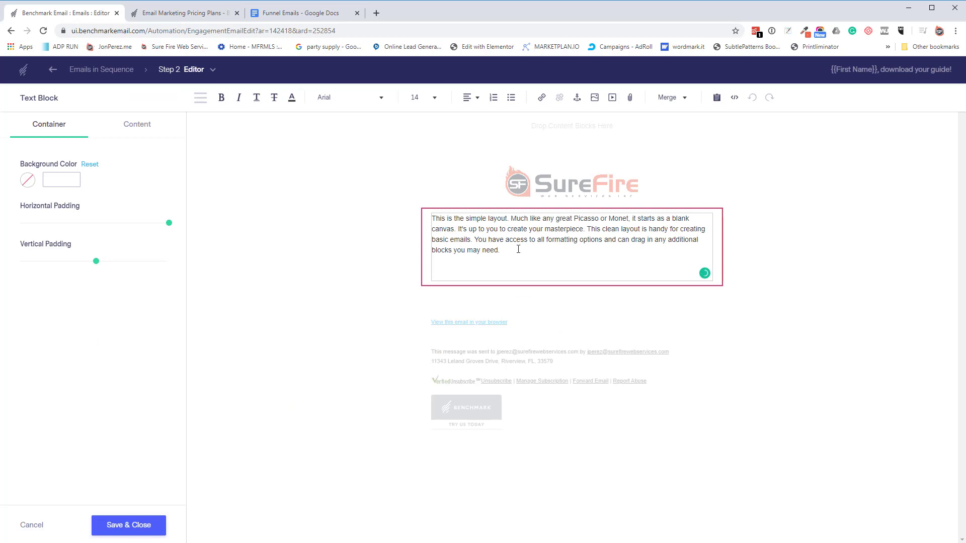
pyautogui.moveTo(498, 250); pyautogui.dragTo(434, 216)
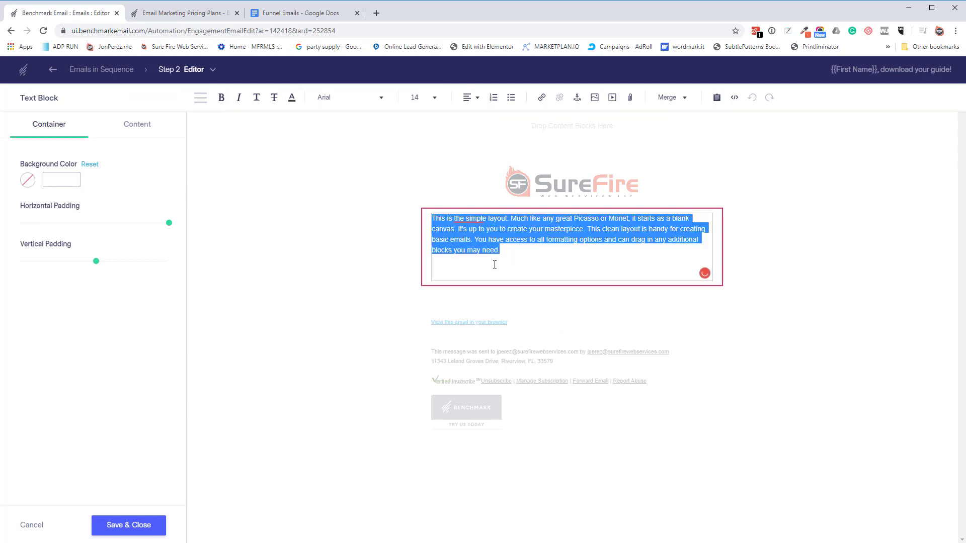
pyautogui.hotkey('ctrl', 'v')
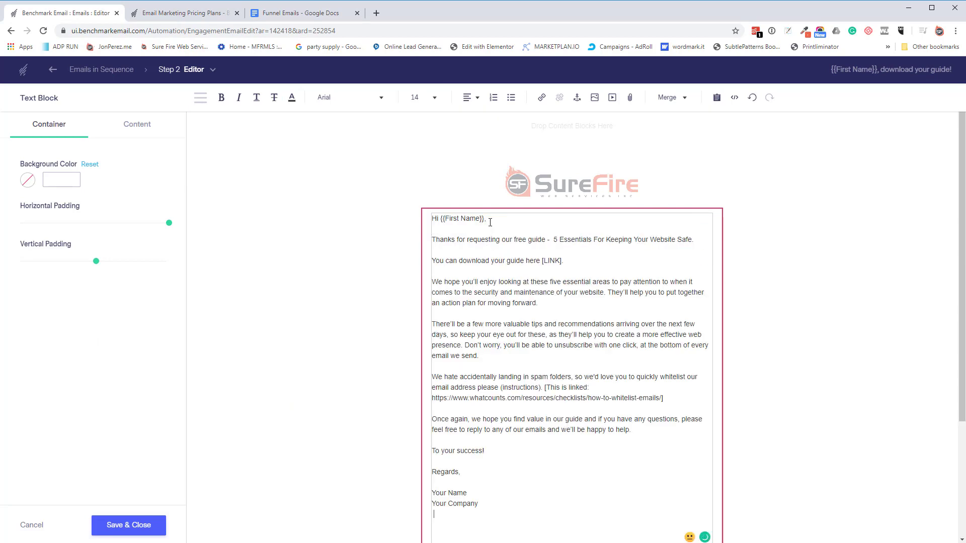
pyautogui.click(134, 126)
pyautogui.click(53, 223)
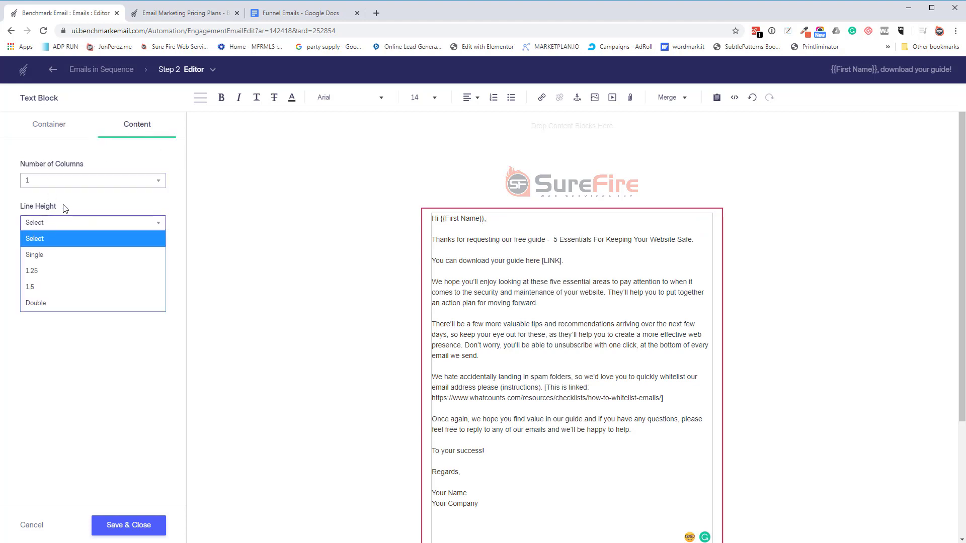
pyautogui.click(55, 128)
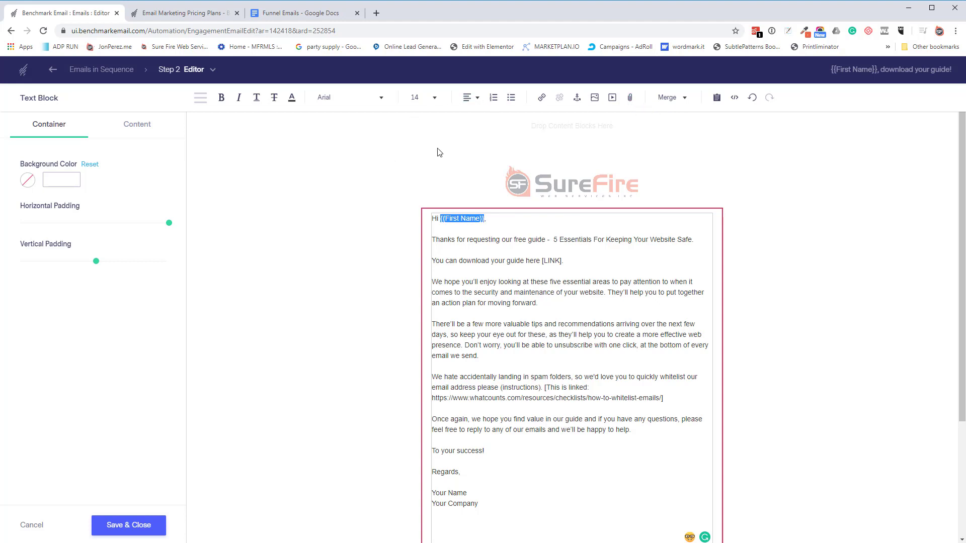
# Replace the {{First Name}} placeholder in the greeting with the First Name contact details merge field and save the text block.
pyautogui.click(685, 99)
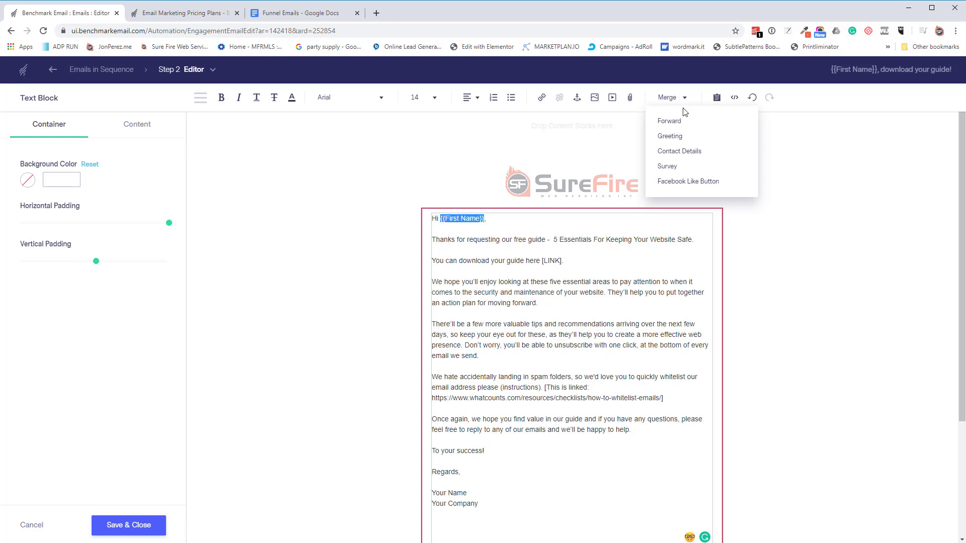
pyautogui.click(682, 155)
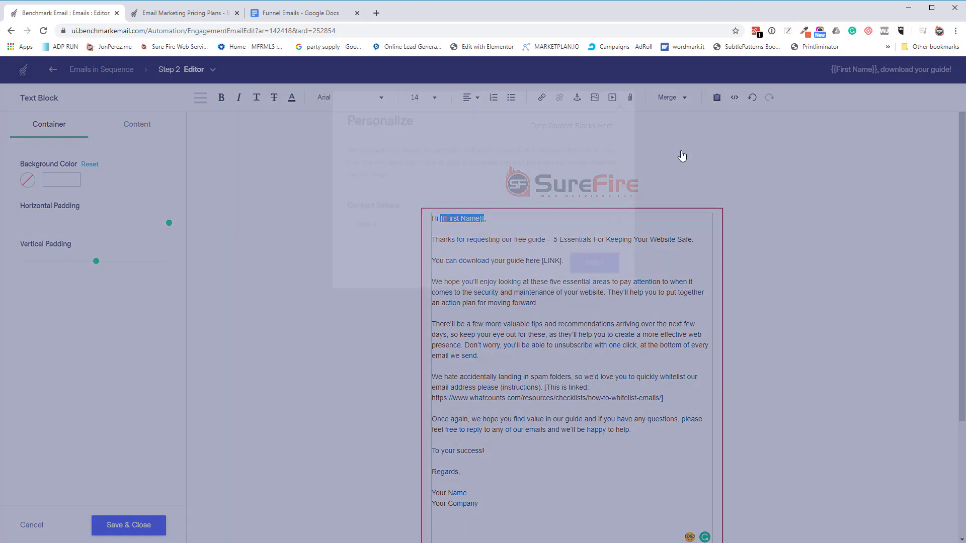
pyautogui.click(374, 337)
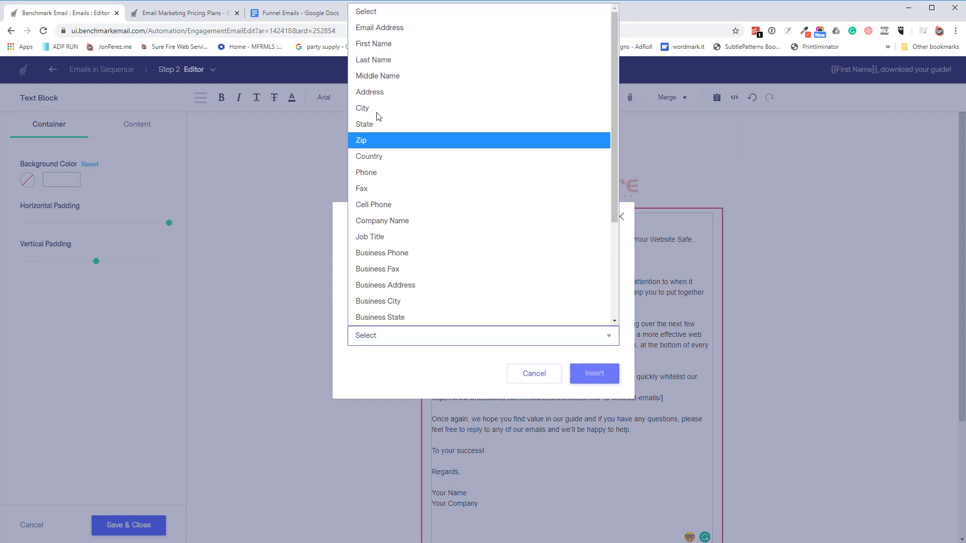
pyautogui.click(377, 44)
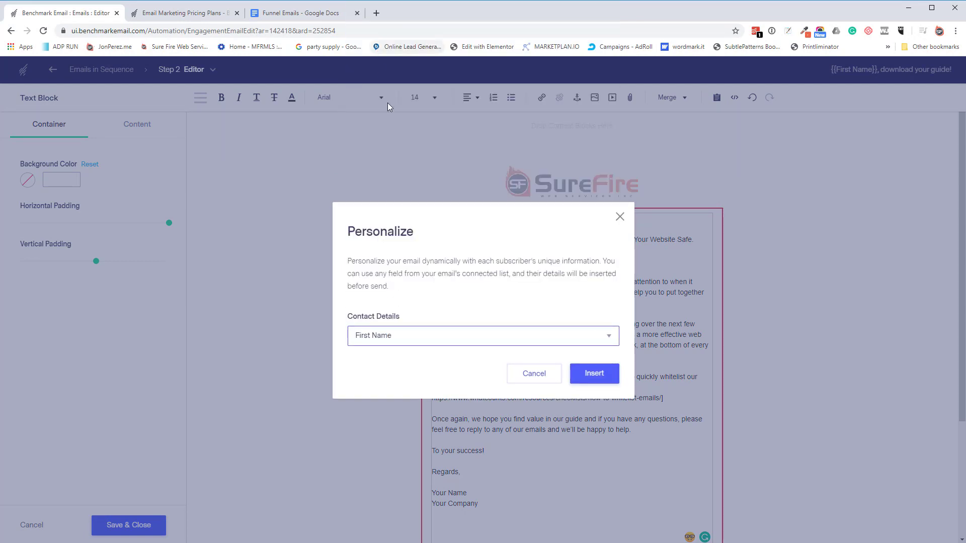
pyautogui.click(579, 372)
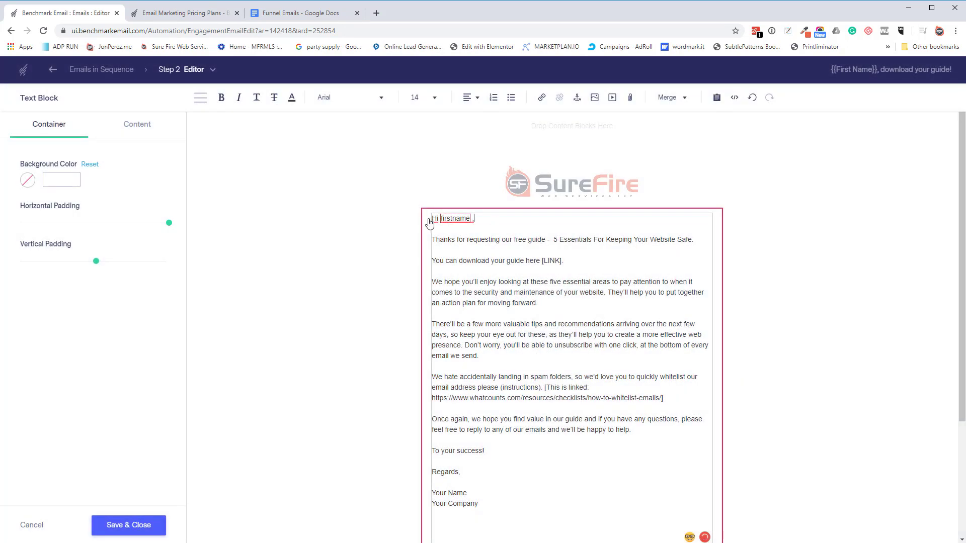
pyautogui.moveTo(459, 217)
pyautogui.scroll(-3, 472, 277)
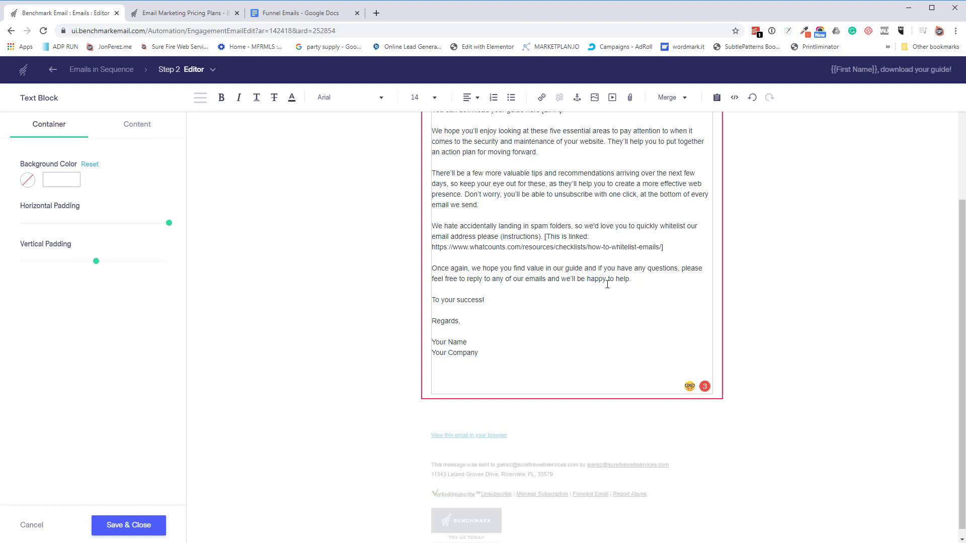
pyautogui.scroll(-1, 503, 352)
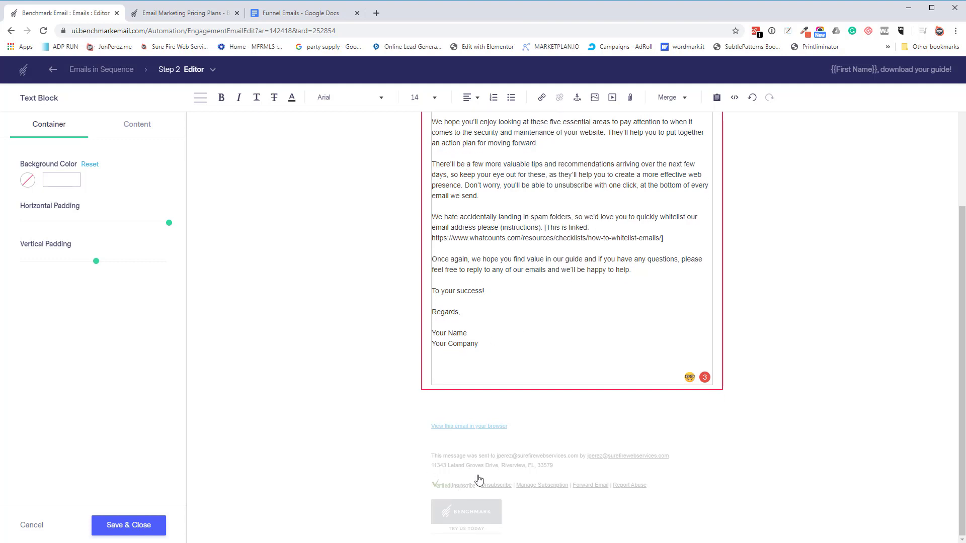
pyautogui.click(134, 527)
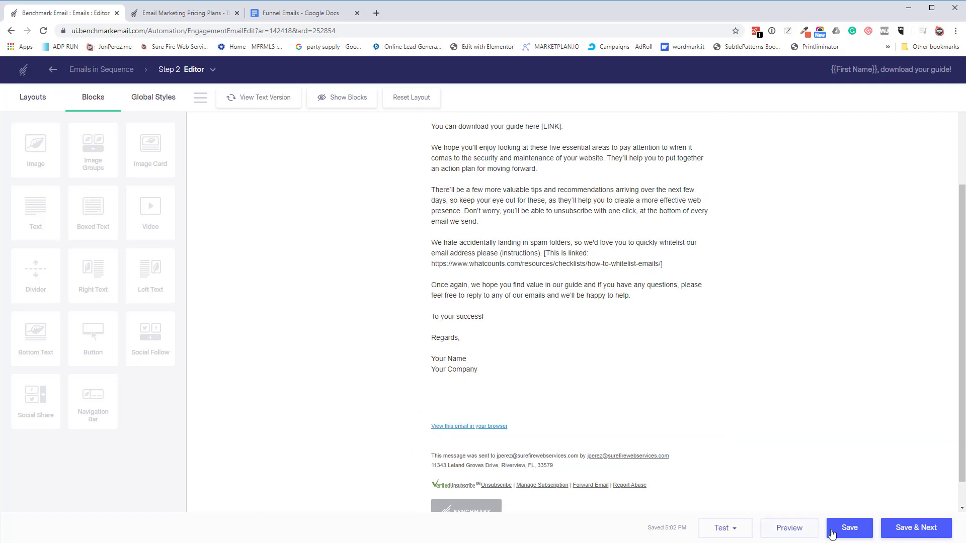
# Preview the welcome email in the desktop view and read through it down to the footer.
pyautogui.click(786, 529)
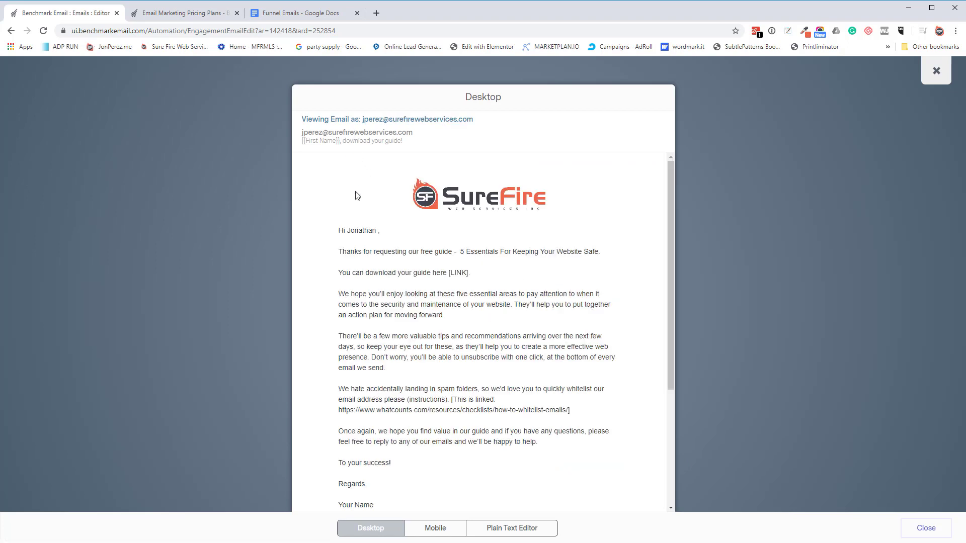
pyautogui.scroll(-1, 363, 266)
pyautogui.scroll(1, 360, 251)
pyautogui.scroll(-4, 455, 252)
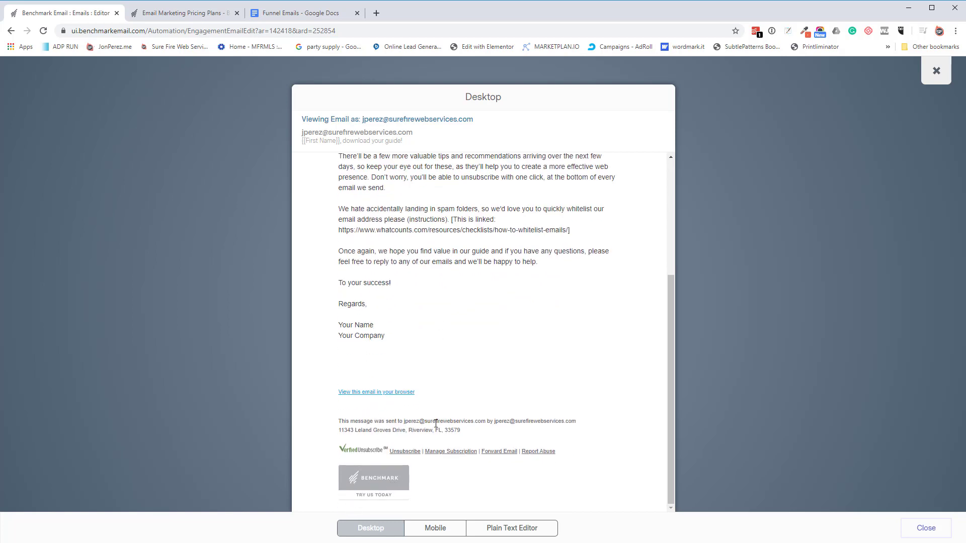
# Check the welcome email in the mobile and plain text previews, and close the preview.
pyautogui.click(444, 538)
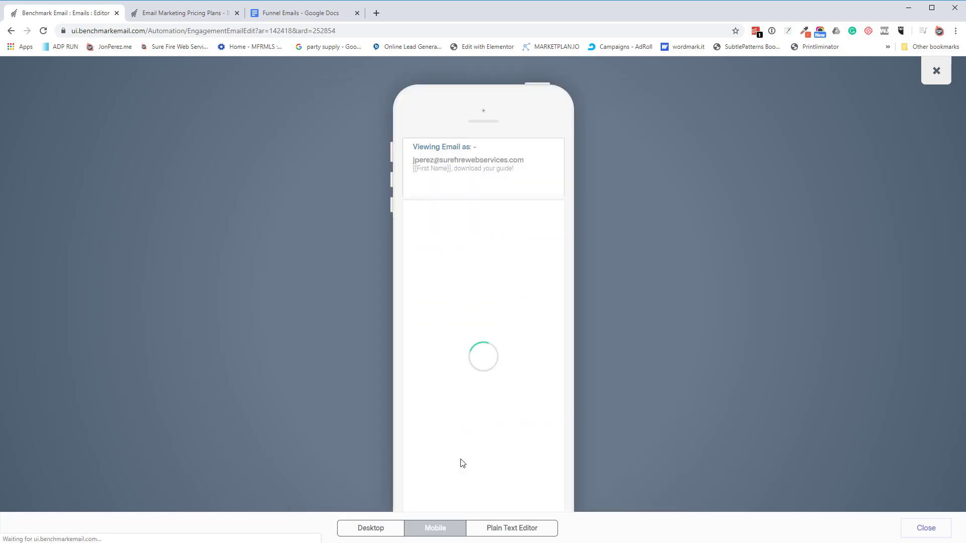
pyautogui.scroll(-4, 445, 284)
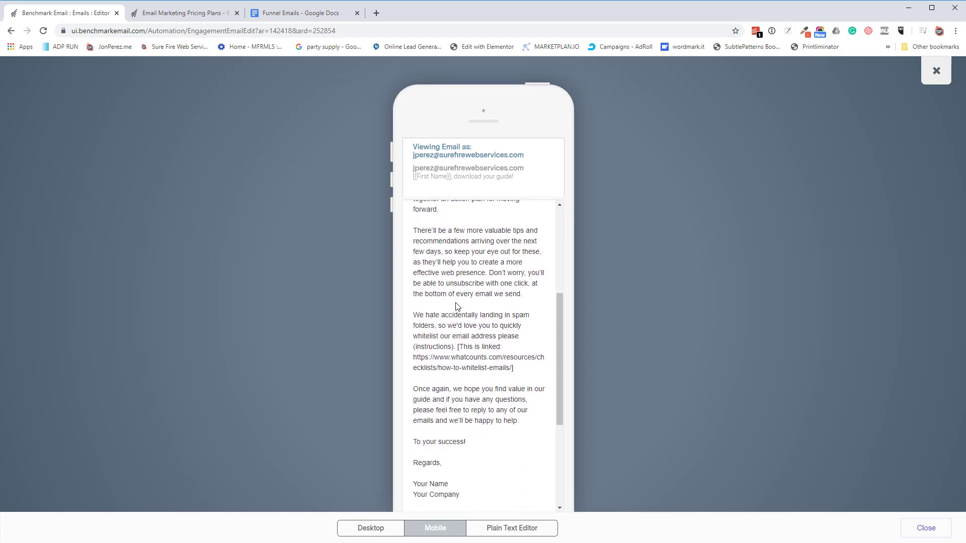
pyautogui.scroll(-4, 455, 309)
pyautogui.scroll(5, 480, 315)
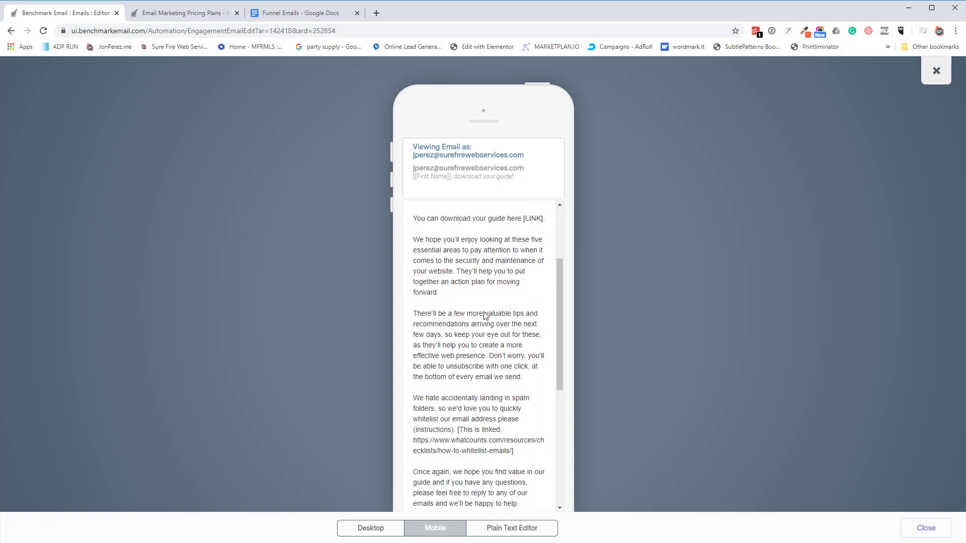
pyautogui.scroll(3, 485, 315)
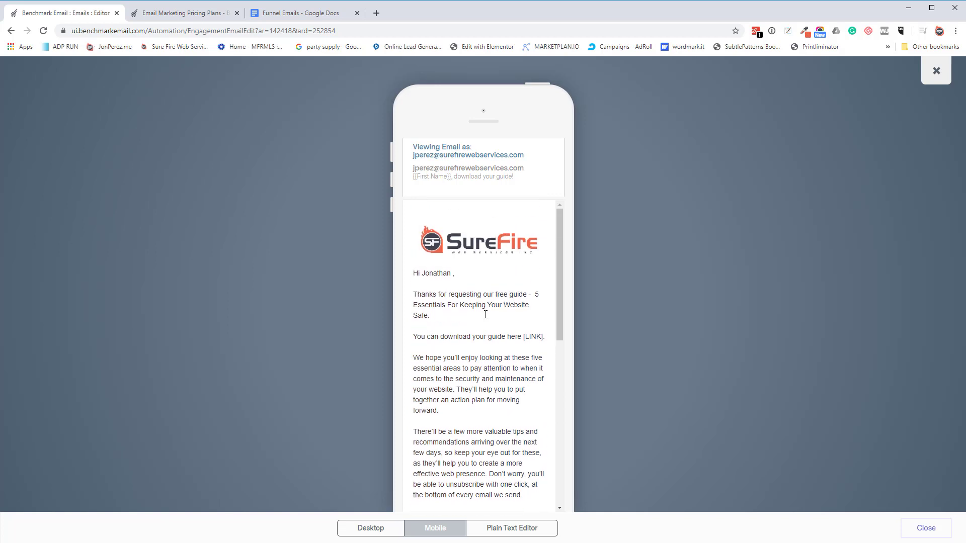
pyautogui.click(518, 529)
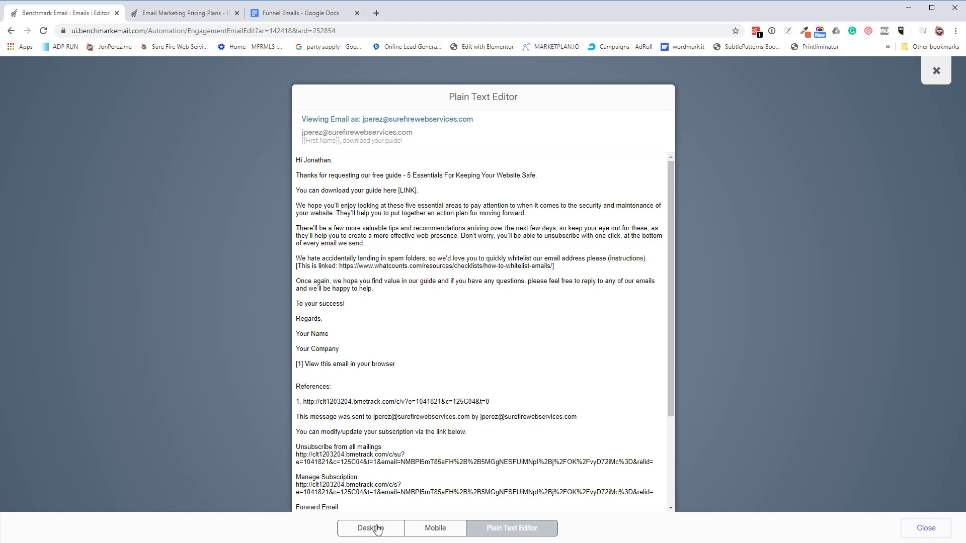
pyautogui.click(935, 71)
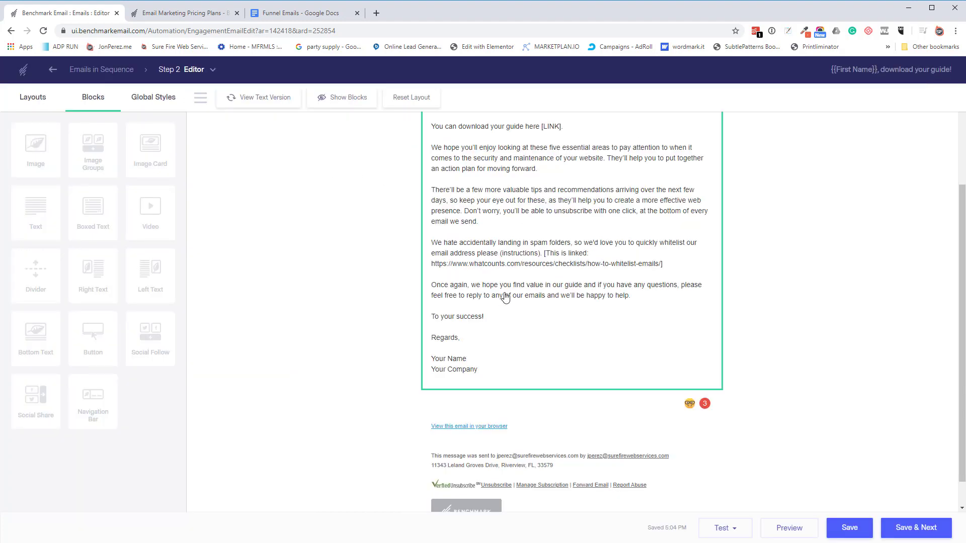
# Run a Spam Check on the welcome email and close the results.
pyautogui.scroll(3, 400, 287)
pyautogui.scroll(-2, 568, 317)
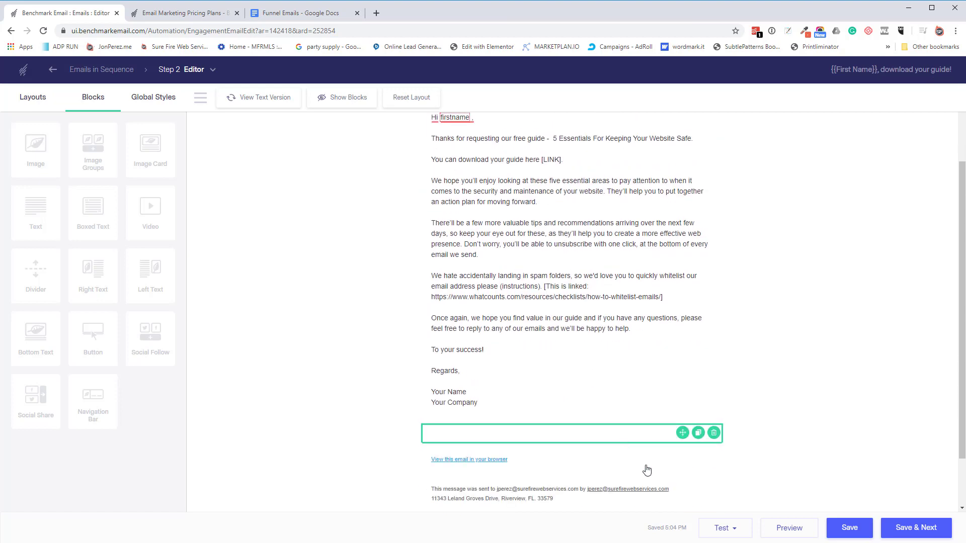
pyautogui.click(716, 528)
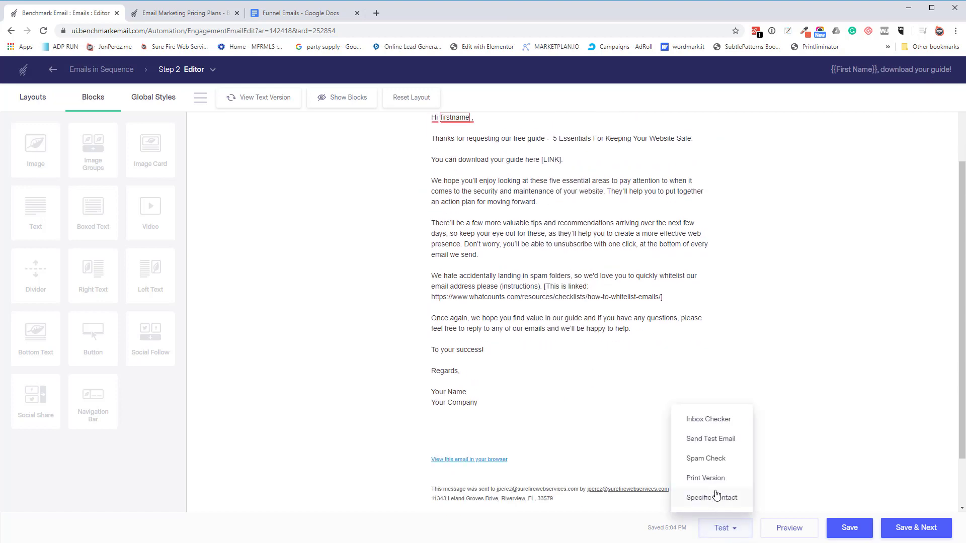
pyautogui.click(719, 460)
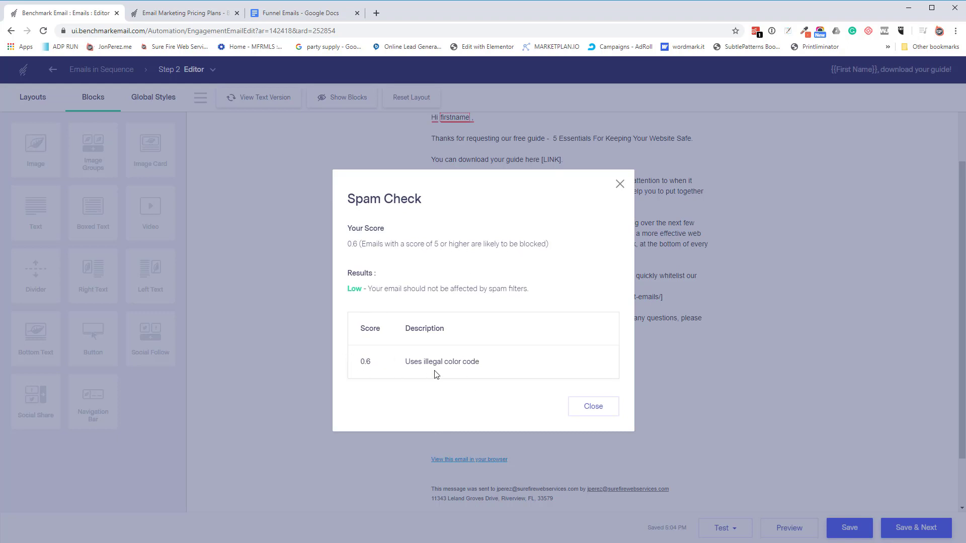
pyautogui.click(620, 184)
# Open the Inbox Checker for the welcome email and select the popular tests.
pyautogui.scroll(-3, 505, 326)
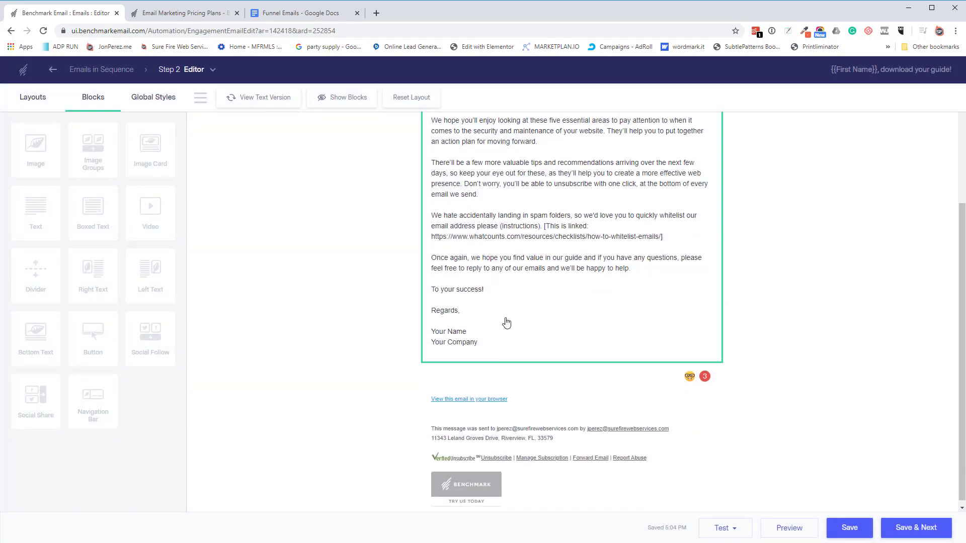
pyautogui.scroll(5, 498, 383)
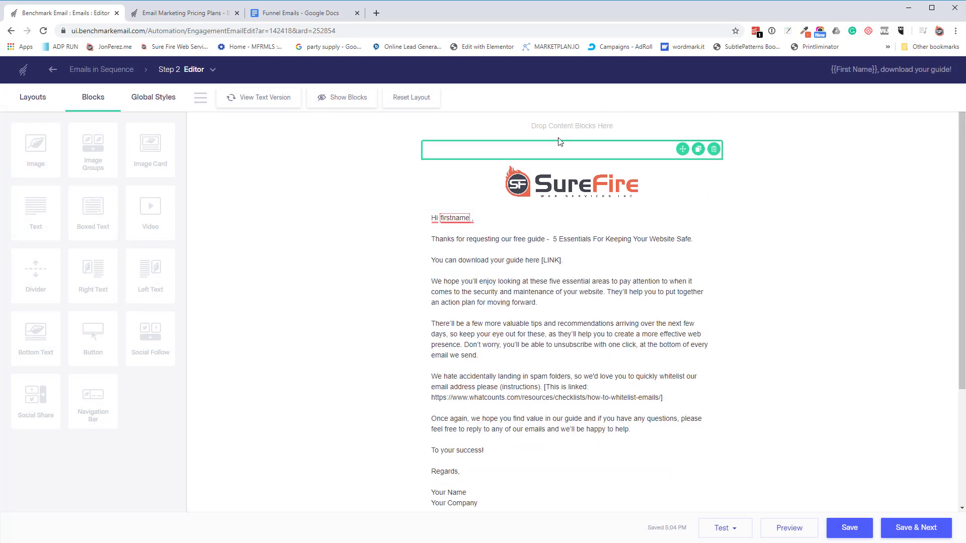
pyautogui.scroll(-2, 704, 428)
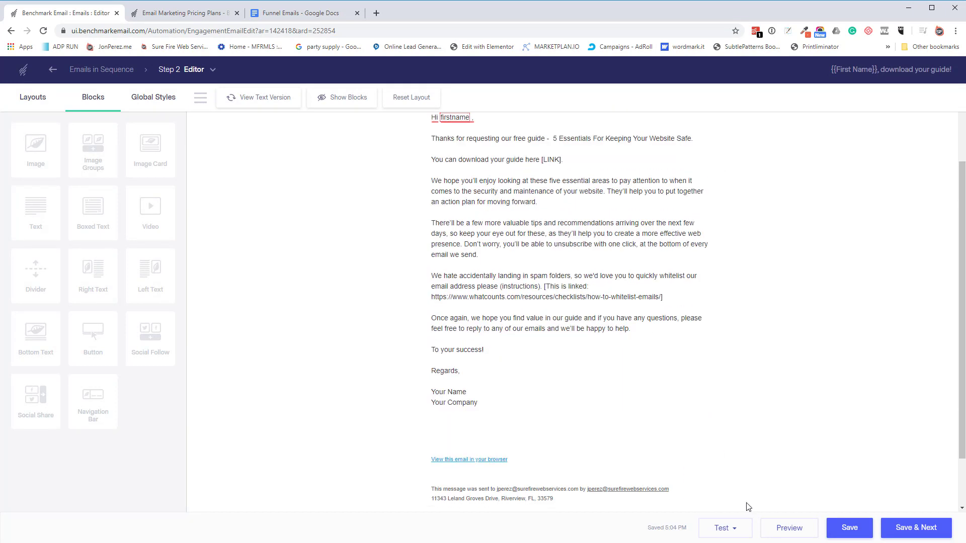
pyautogui.click(731, 533)
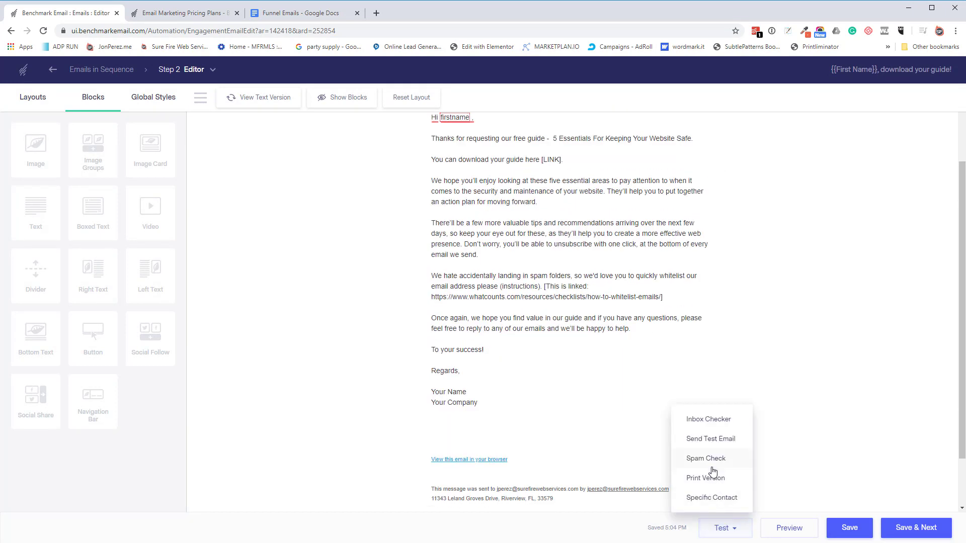
pyautogui.click(717, 424)
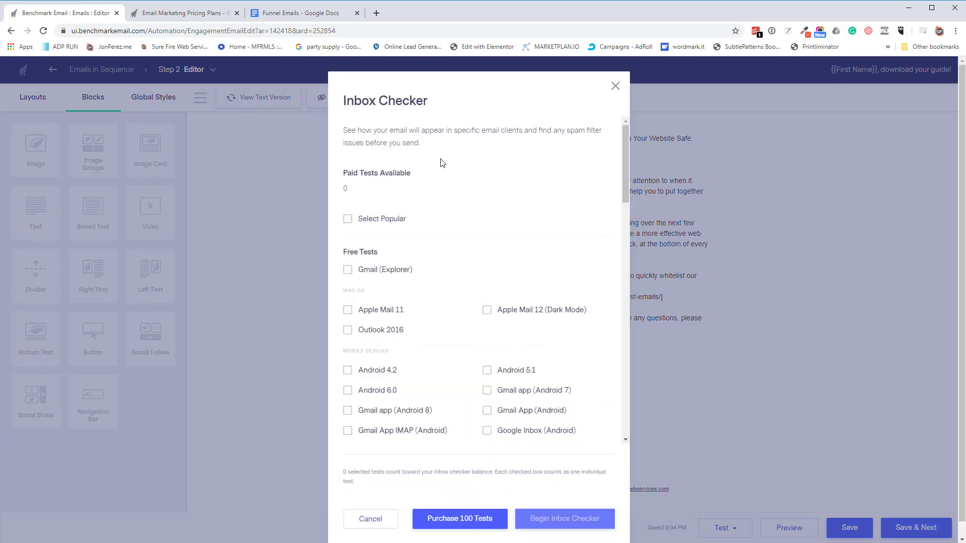
pyautogui.click(347, 219)
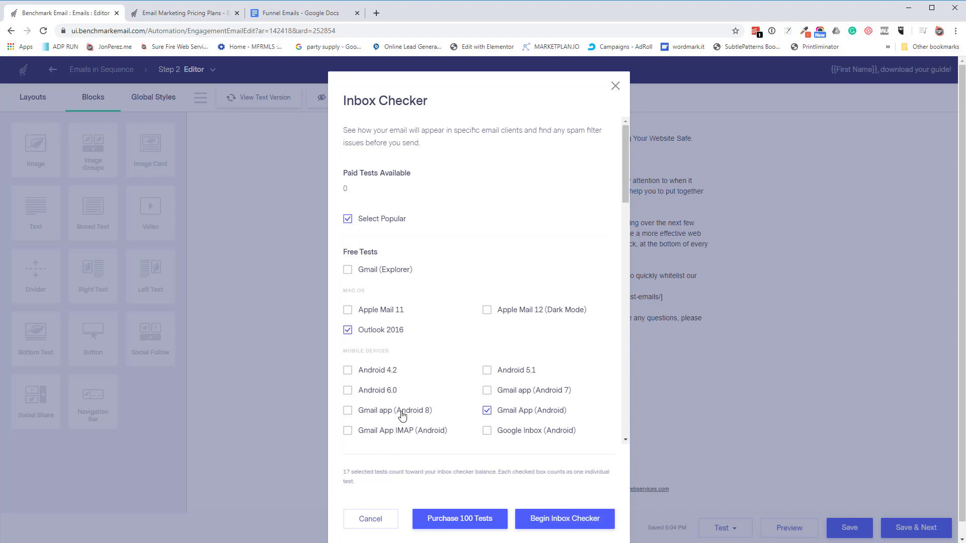
# Look through the Inbox Checker's mobile, web-based, Windows and spam filter tests, and cancel the check.
pyautogui.scroll(-8, 401, 415)
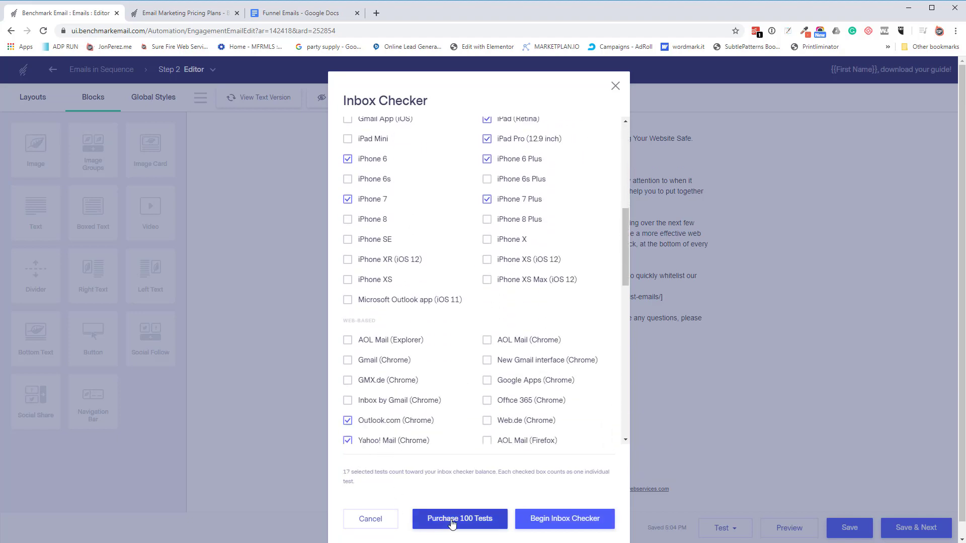
pyautogui.scroll(-4, 411, 341)
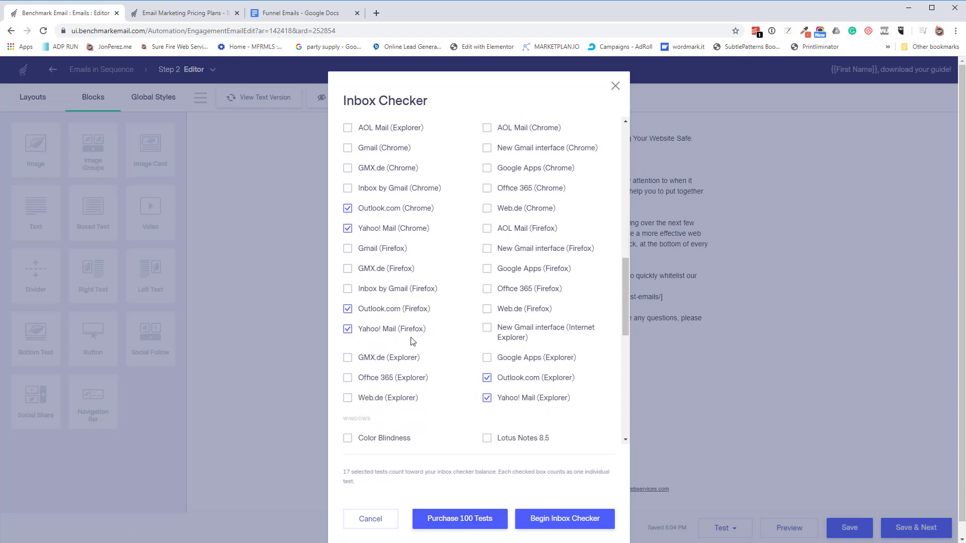
pyautogui.scroll(-3, 413, 341)
pyautogui.scroll(-5, 409, 340)
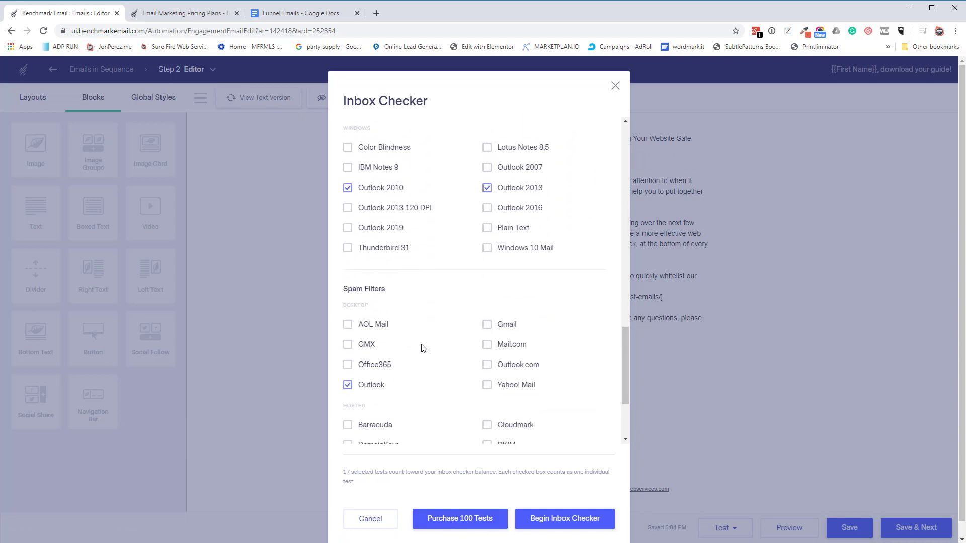
pyautogui.scroll(-1, 401, 362)
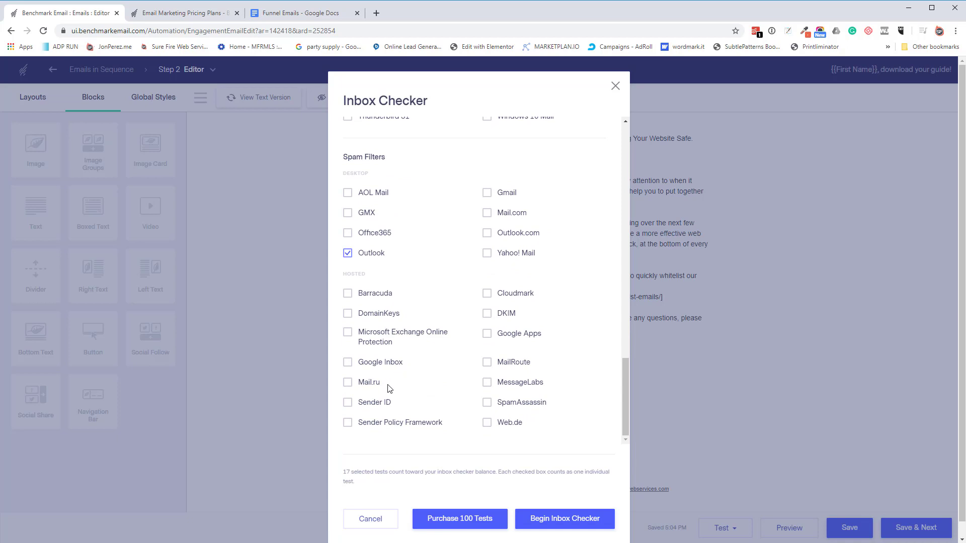
pyautogui.scroll(-2, 417, 378)
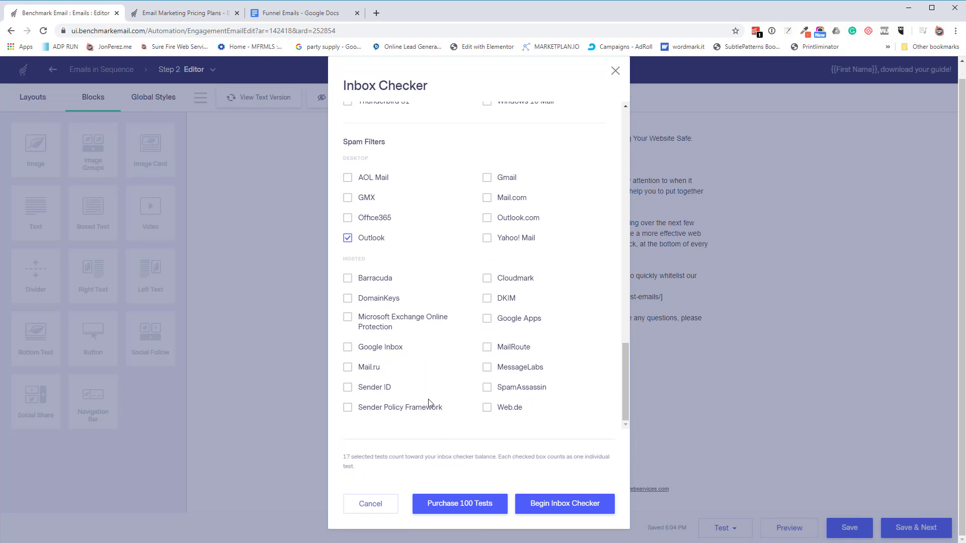
pyautogui.scroll(20, 428, 403)
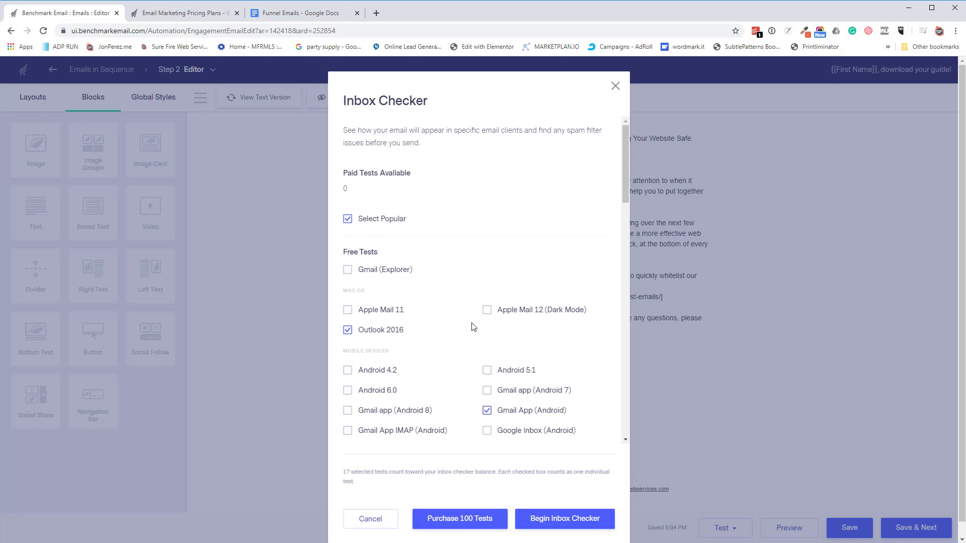
pyautogui.scroll(-2, 471, 327)
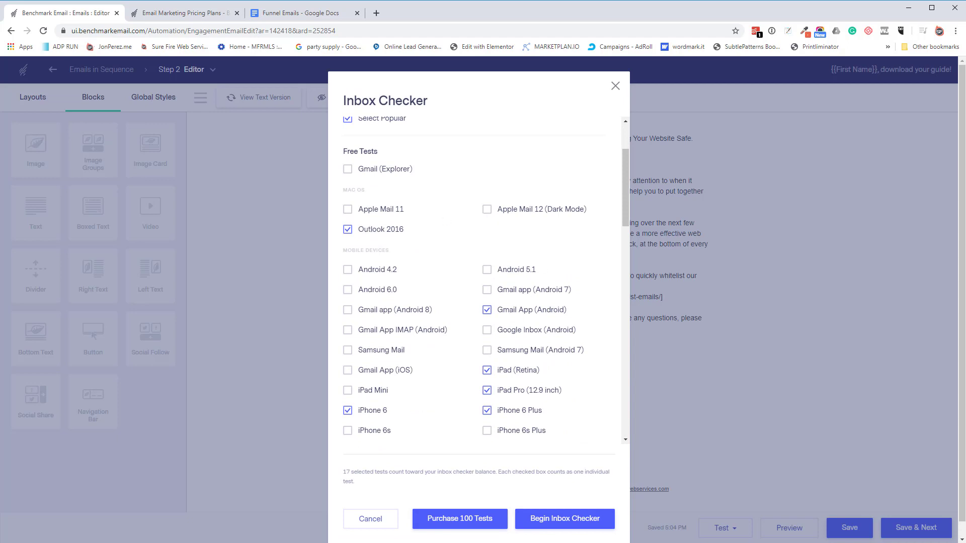
pyautogui.click(376, 520)
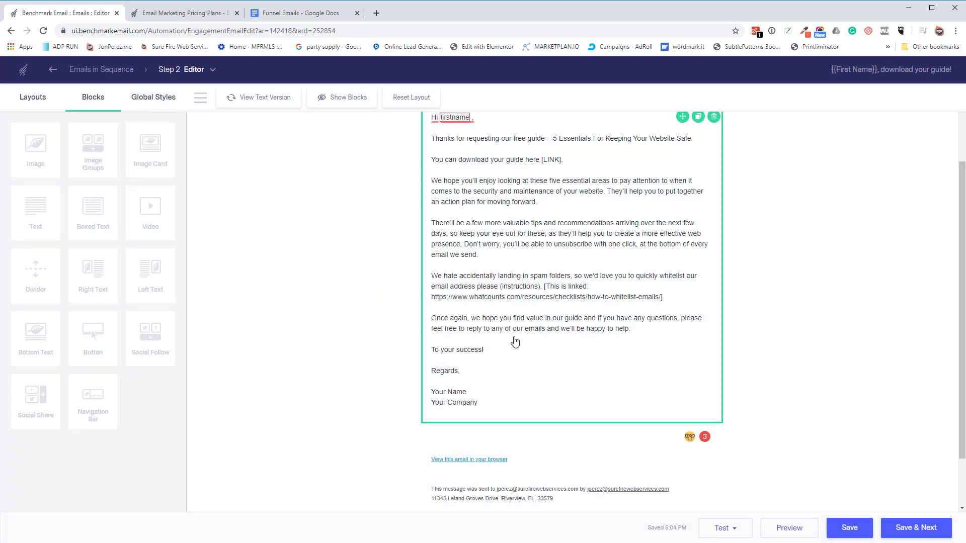
# Save the finished welcome email and add a new email to the automation sequence.
pyautogui.scroll(2, 478, 318)
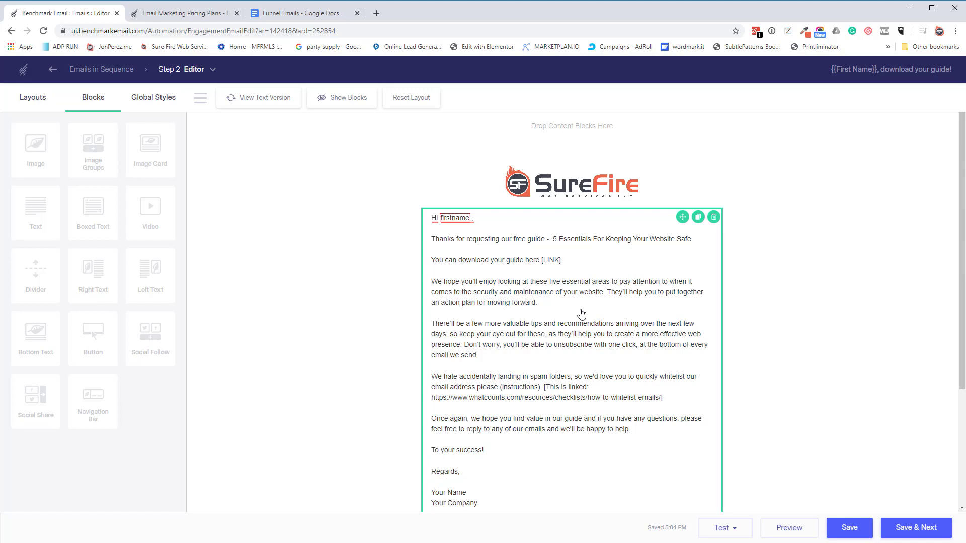
pyautogui.scroll(-1, 580, 314)
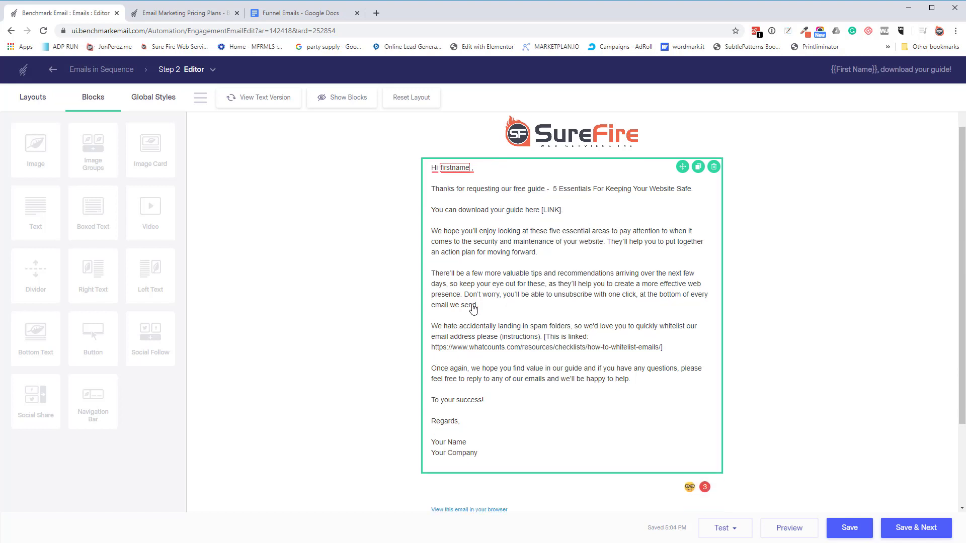
pyautogui.click(743, 532)
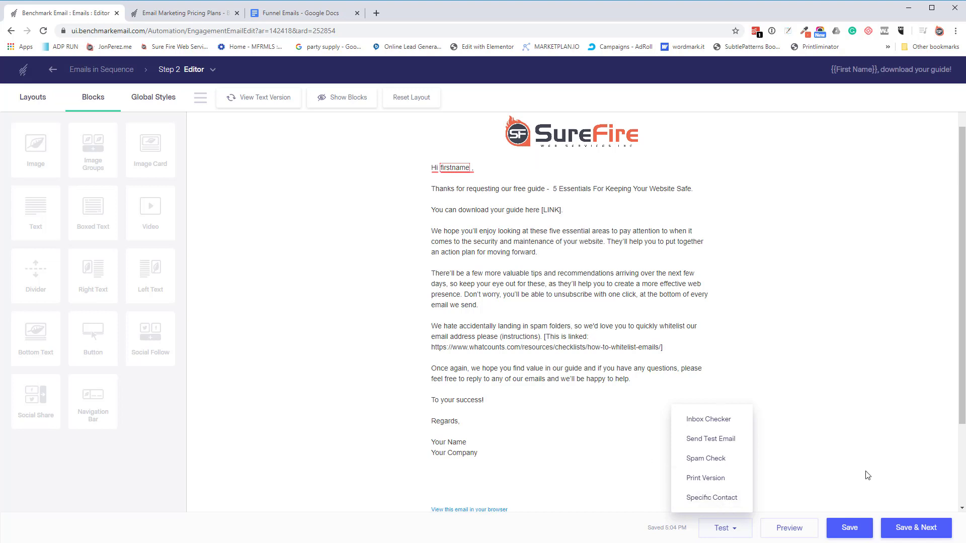
pyautogui.click(906, 530)
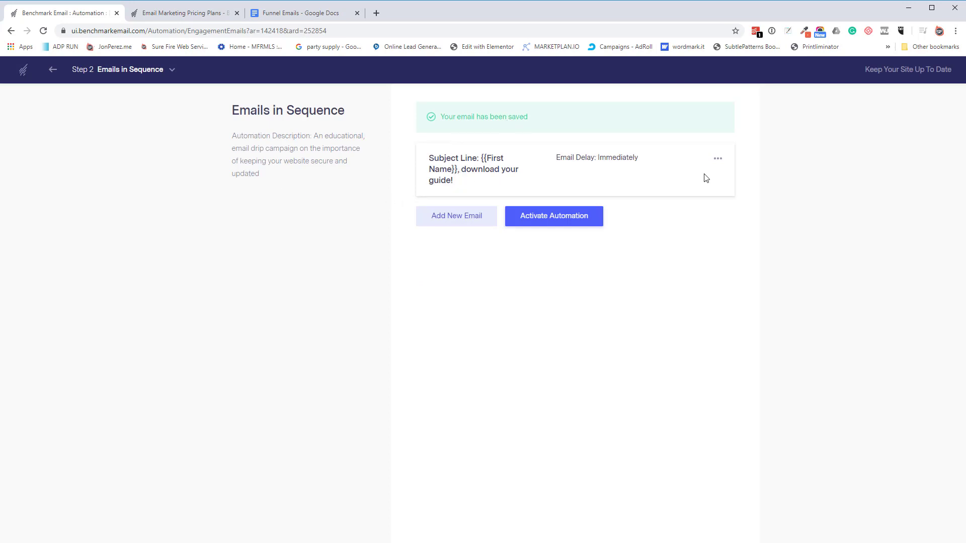
pyautogui.click(451, 217)
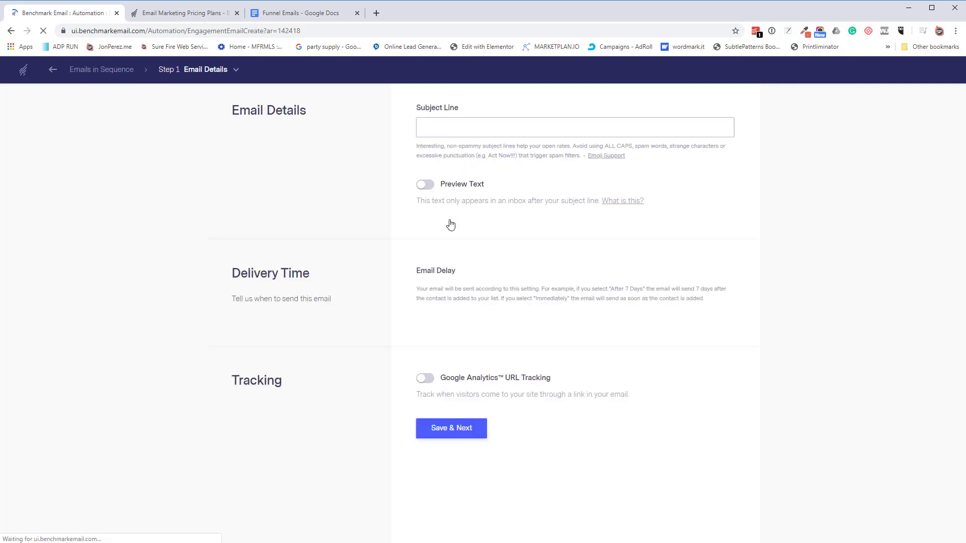
# Close the pricing page and copy the subject idea of Nurture Email 1 - Peace Of Mind from the Funnel Emails document in Google Docs.
pyautogui.click(190, 13)
pyautogui.click(236, 13)
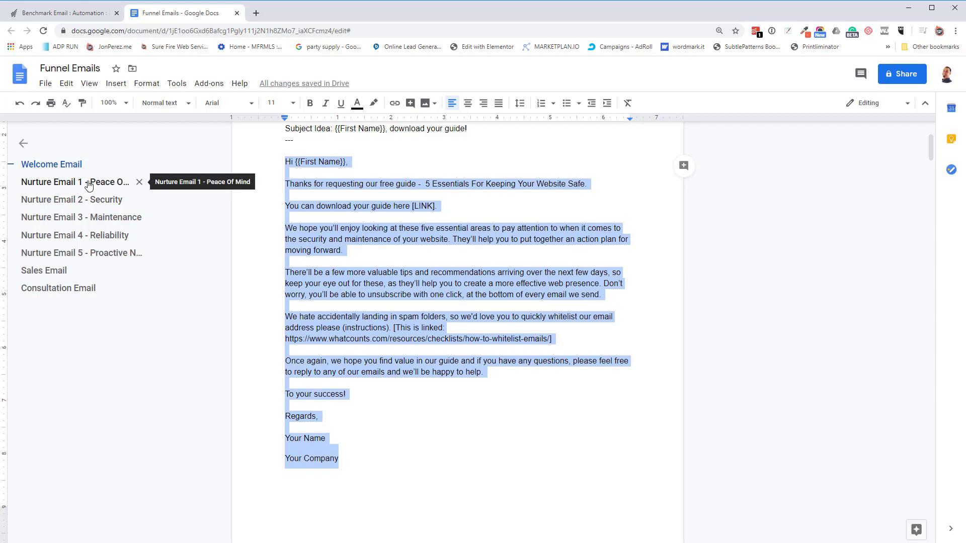
pyautogui.click(59, 187)
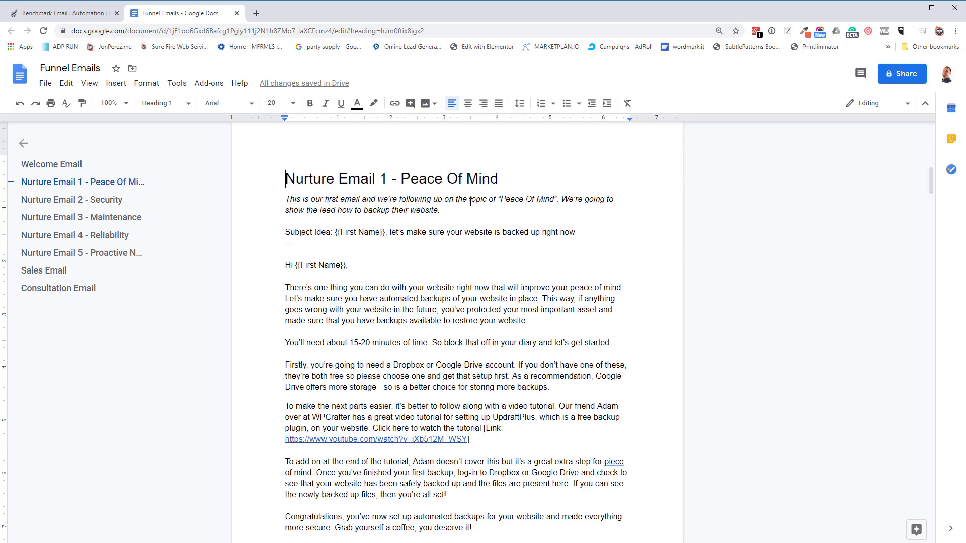
pyautogui.scroll(-2, 350, 140)
pyautogui.moveTo(578, 133); pyautogui.dragTo(334, 132)
pyautogui.hotkey('ctrl', 'c')
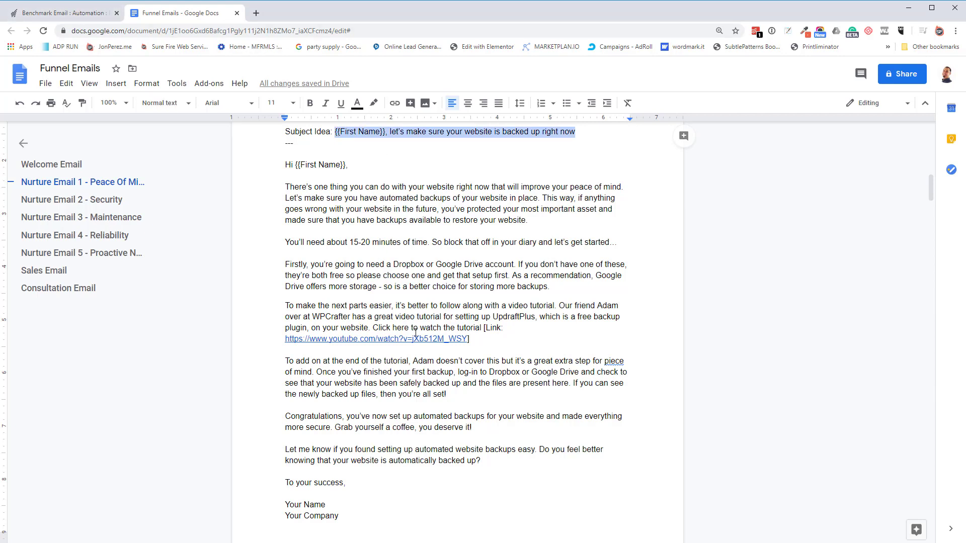
# In Benchmark, set the new email's subject line to "{{First Name}}, let's make sure your website is backed up right now" followed by a grinning face emoji.
pyautogui.click(72, 14)
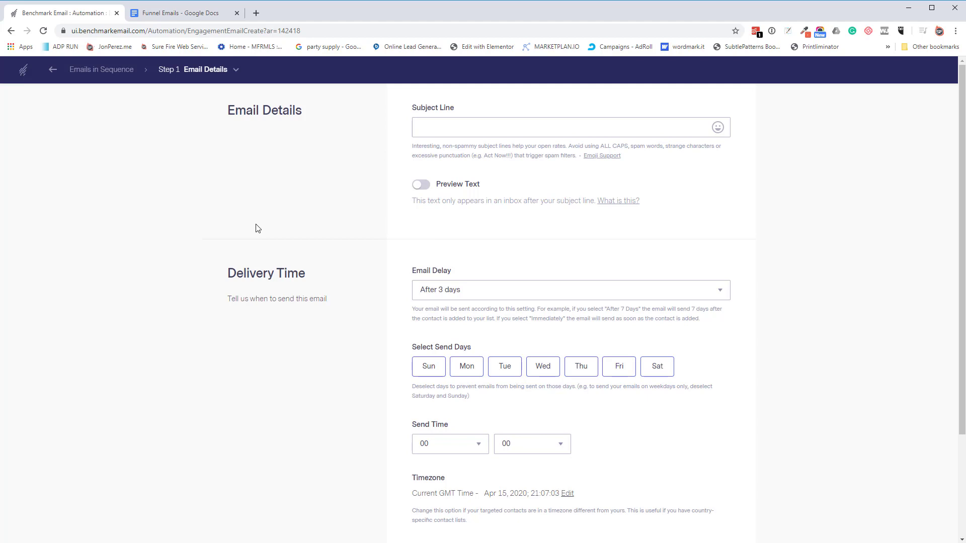
pyautogui.click(489, 123)
pyautogui.hotkey('ctrl', 'v')
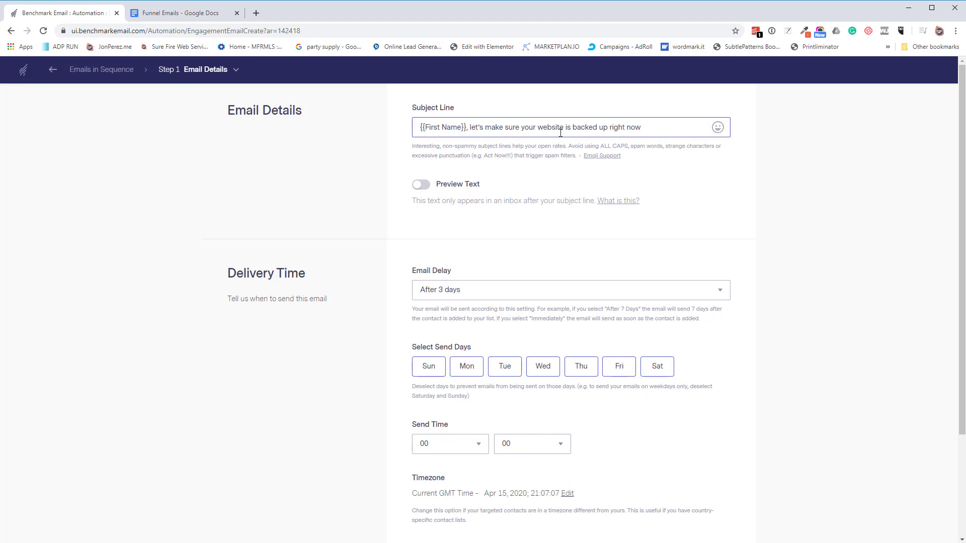
pyautogui.click(718, 127)
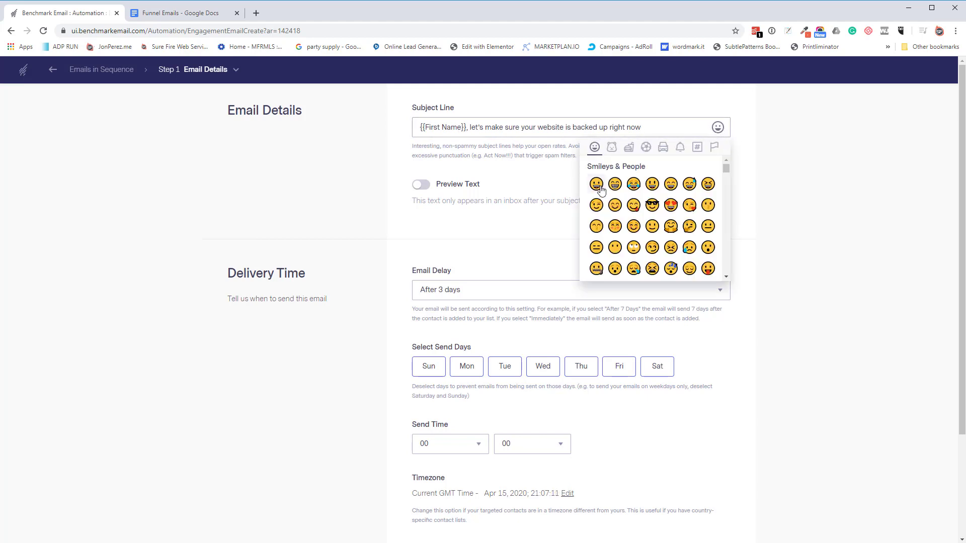
pyautogui.click(598, 184)
pyautogui.click(642, 130)
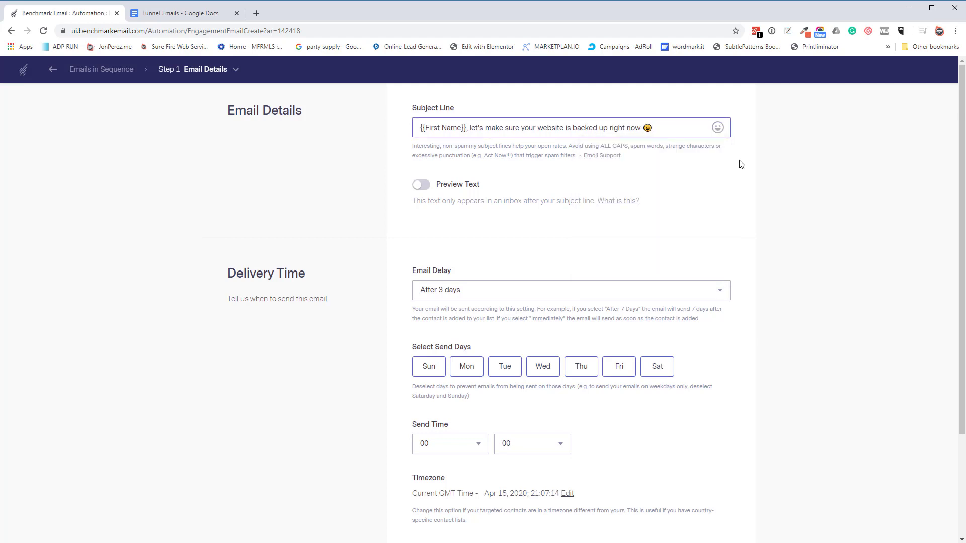
# Set the new email's delay to 1 day and exclude Sunday from its send days.
pyautogui.scroll(-1, 356, 249)
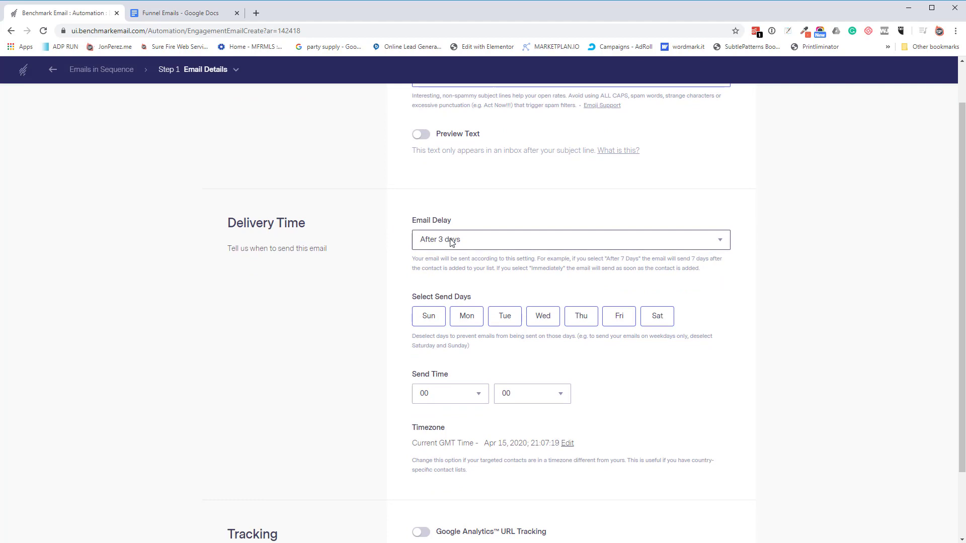
pyautogui.click(451, 242)
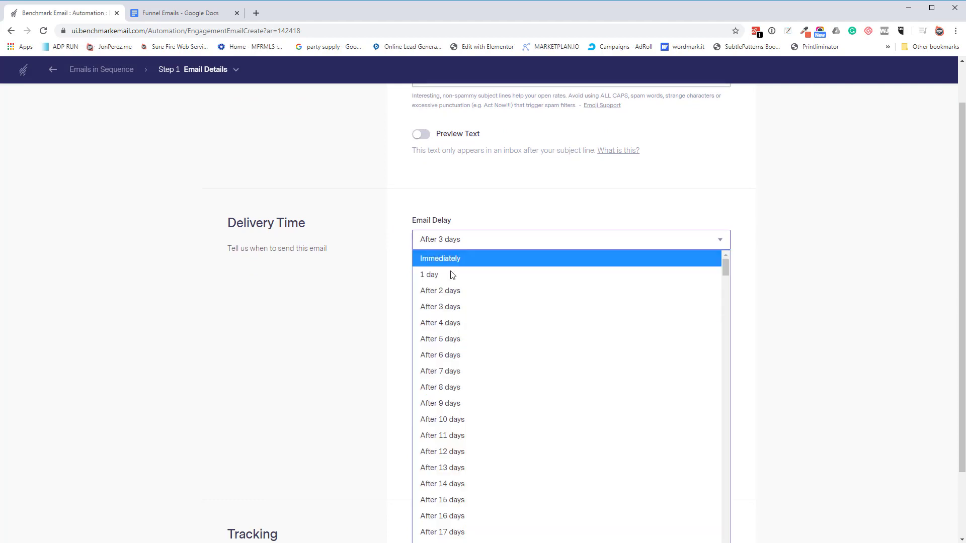
pyautogui.click(483, 280)
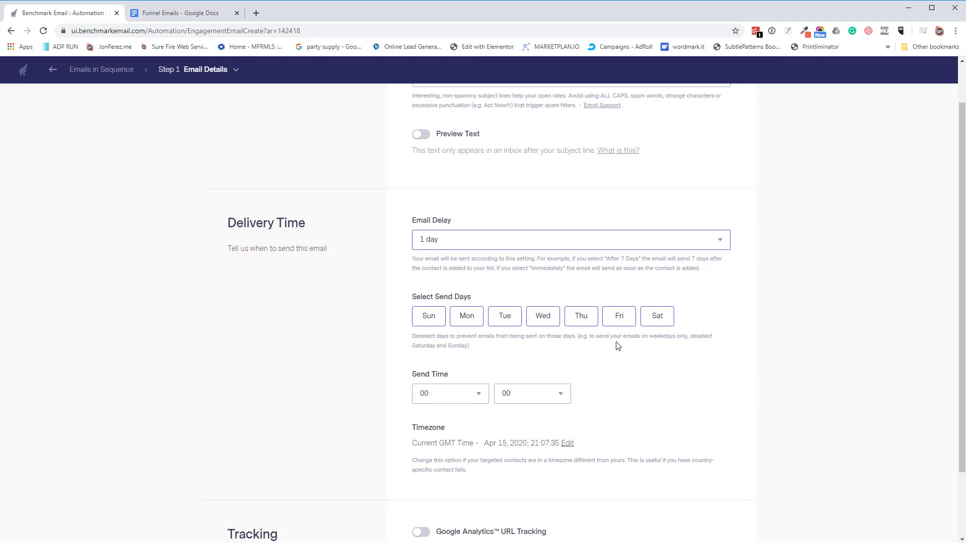
pyautogui.click(431, 326)
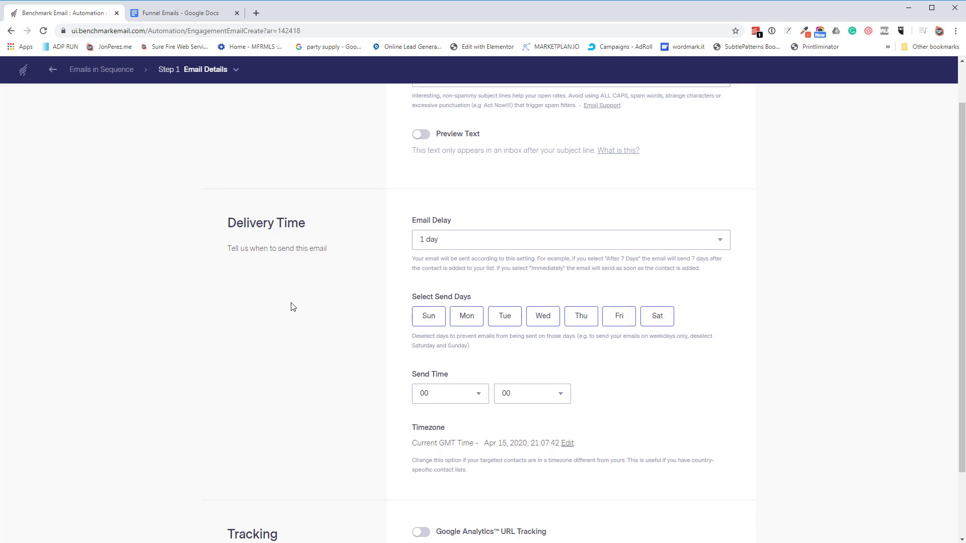
pyautogui.scroll(-1, 671, 333)
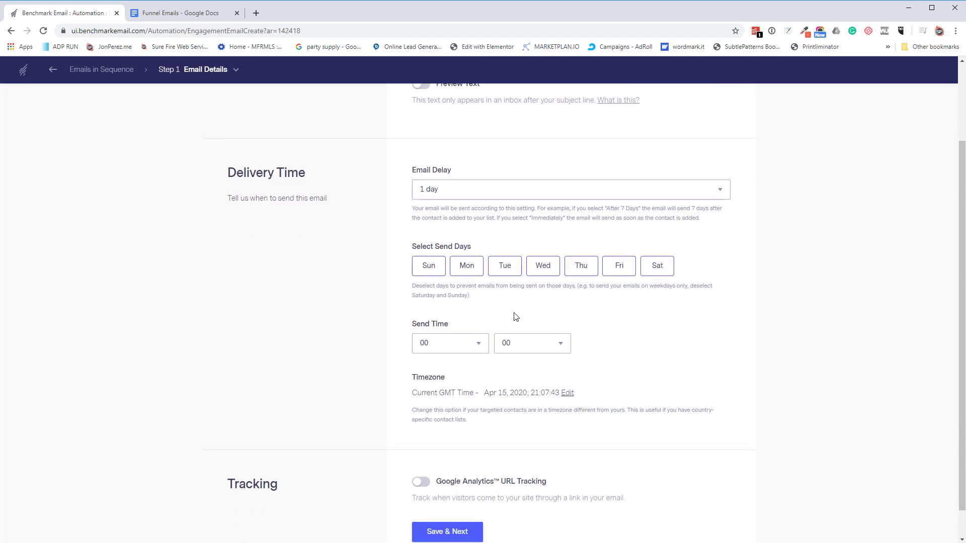
pyautogui.click(432, 268)
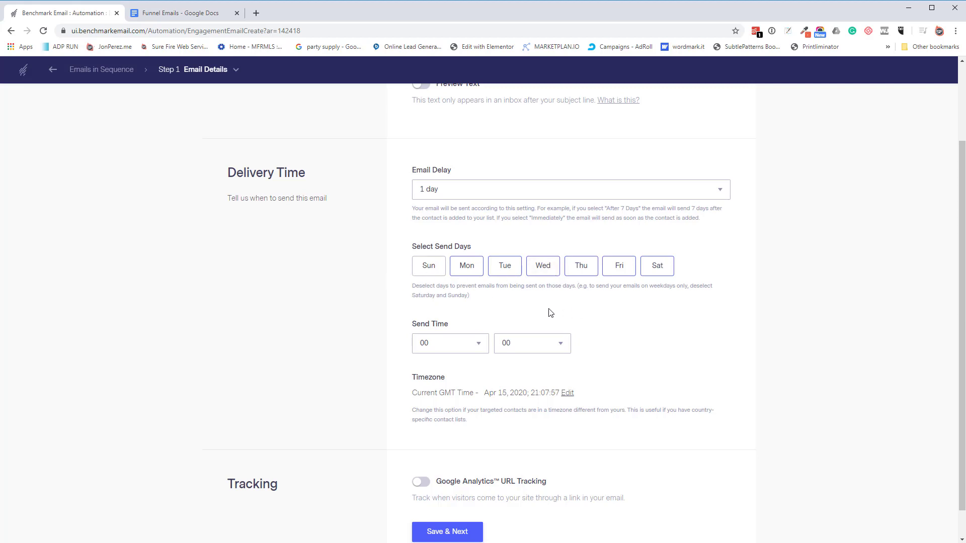
# Set the hour of the new email's send time to 08.
pyautogui.click(475, 343)
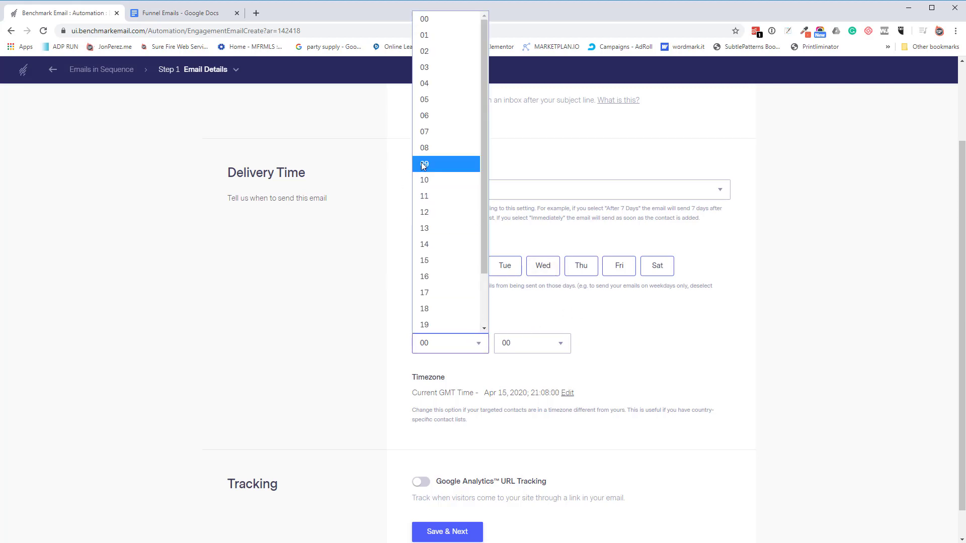
pyautogui.click(424, 149)
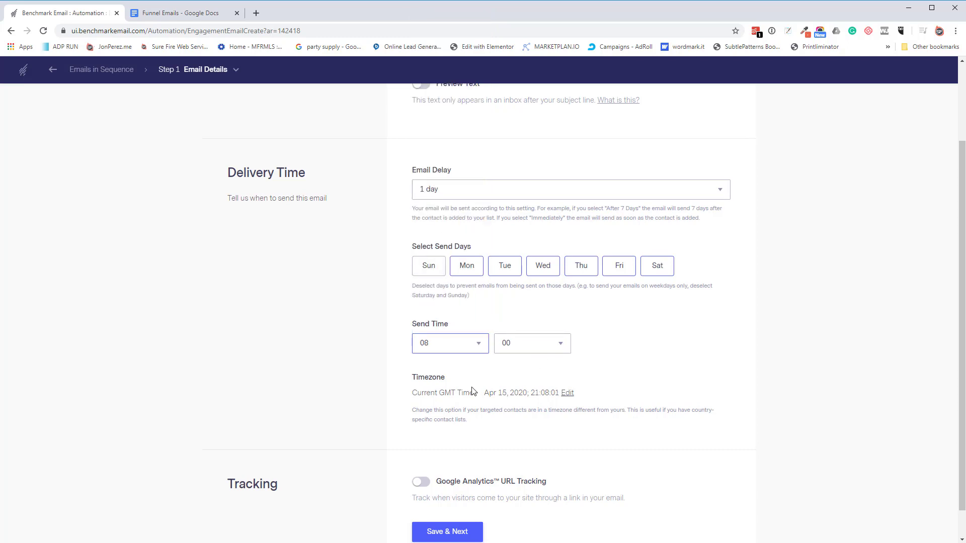
pyautogui.scroll(-1, 457, 402)
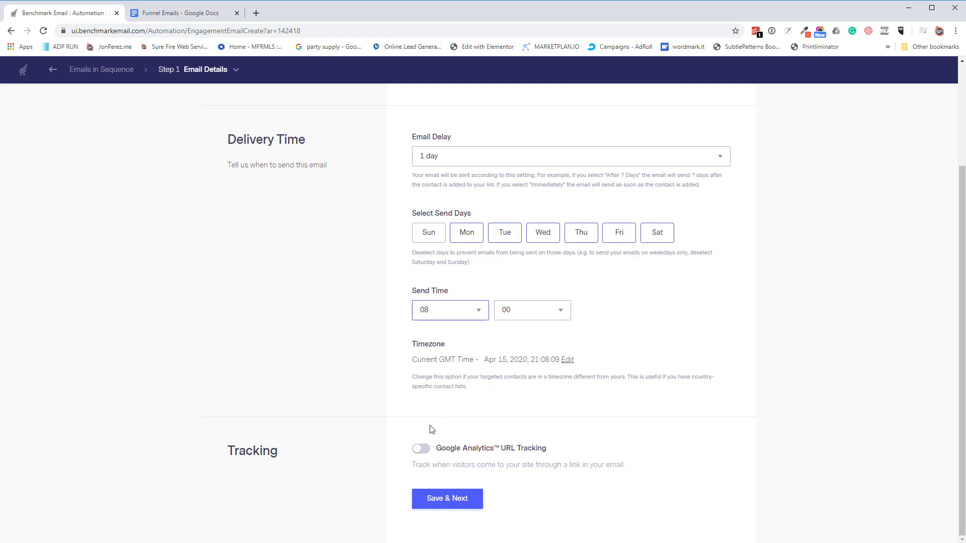
# Save the email details, choose the Drag & Drop Editor and start the email from the blank Simple Layout.
pyautogui.click(446, 500)
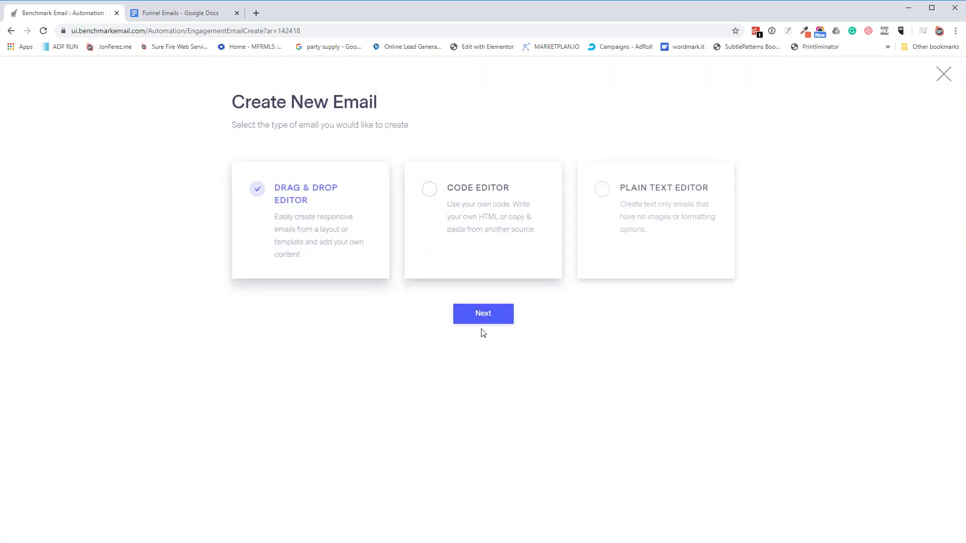
pyautogui.click(489, 318)
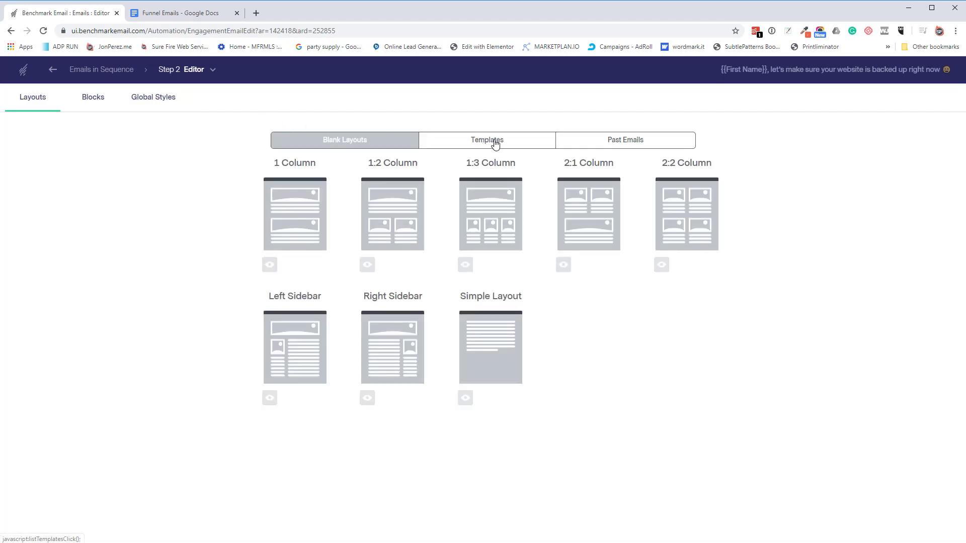
pyautogui.click(624, 144)
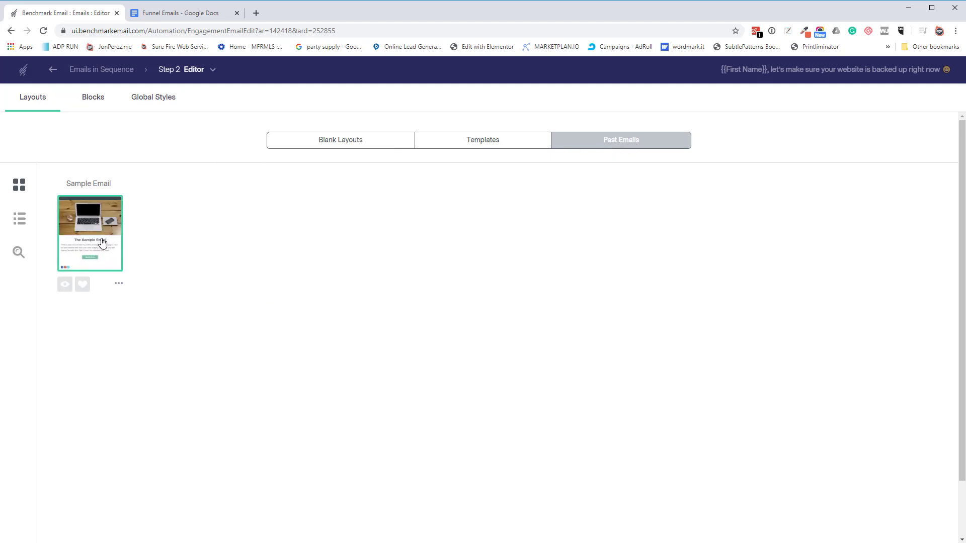
pyautogui.click(495, 150)
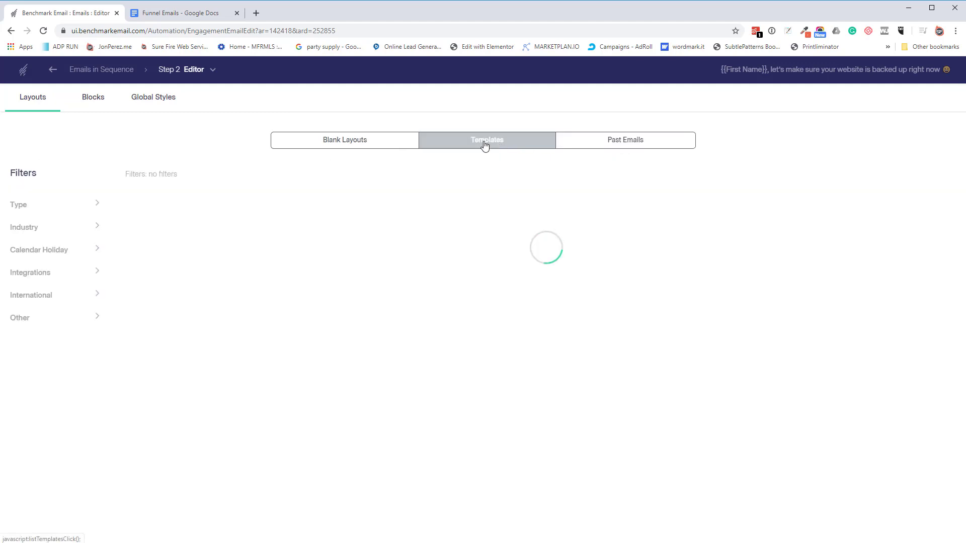
pyautogui.click(356, 145)
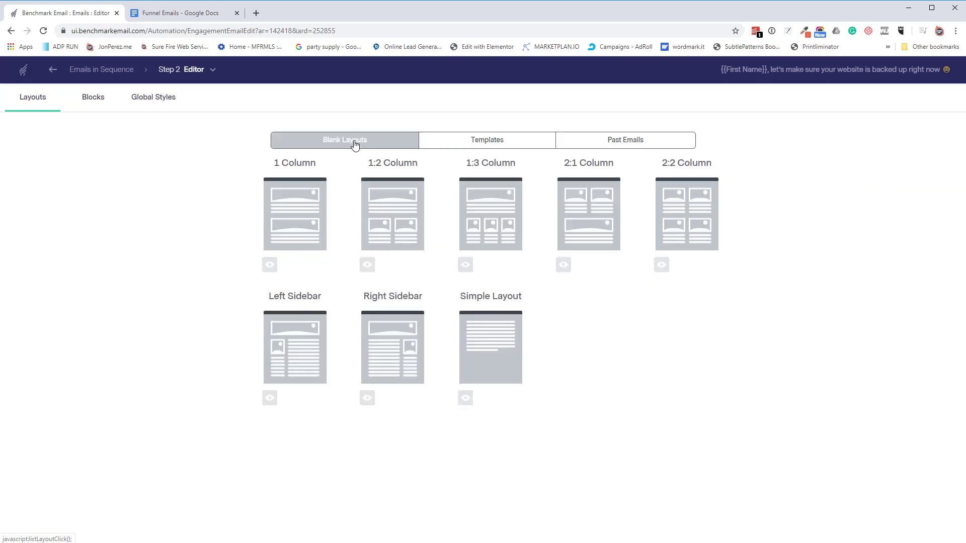
pyautogui.click(492, 352)
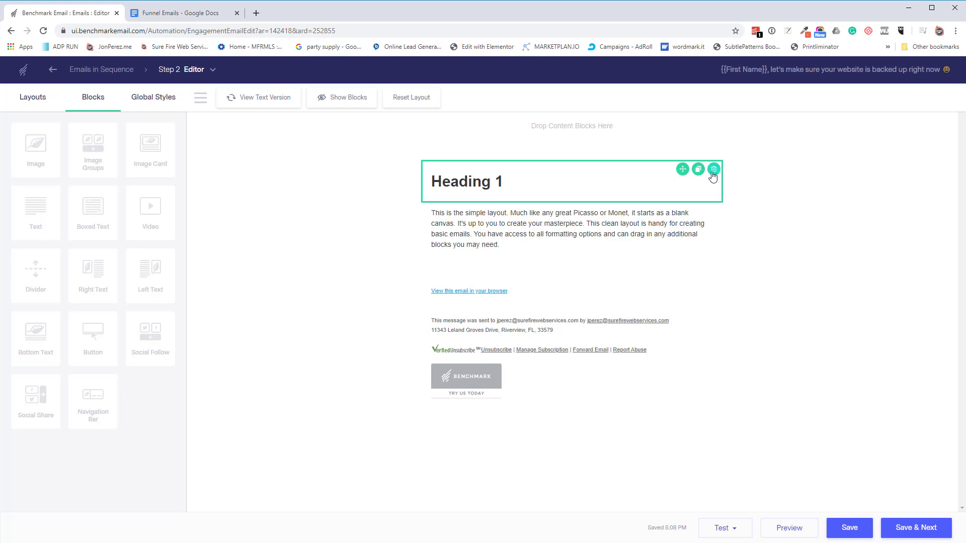
# Delete the Heading 1 block and add an image block with the imageEdit.png SureFire logo above the text block.
pyautogui.click(714, 170)
pyautogui.click(590, 335)
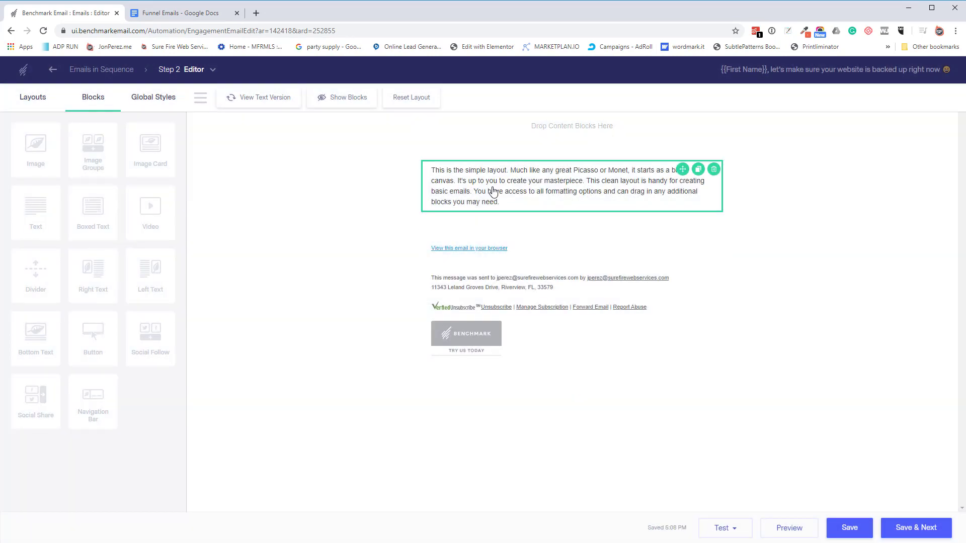
pyautogui.moveTo(36, 151); pyautogui.dragTo(526, 144)
pyautogui.click(585, 200)
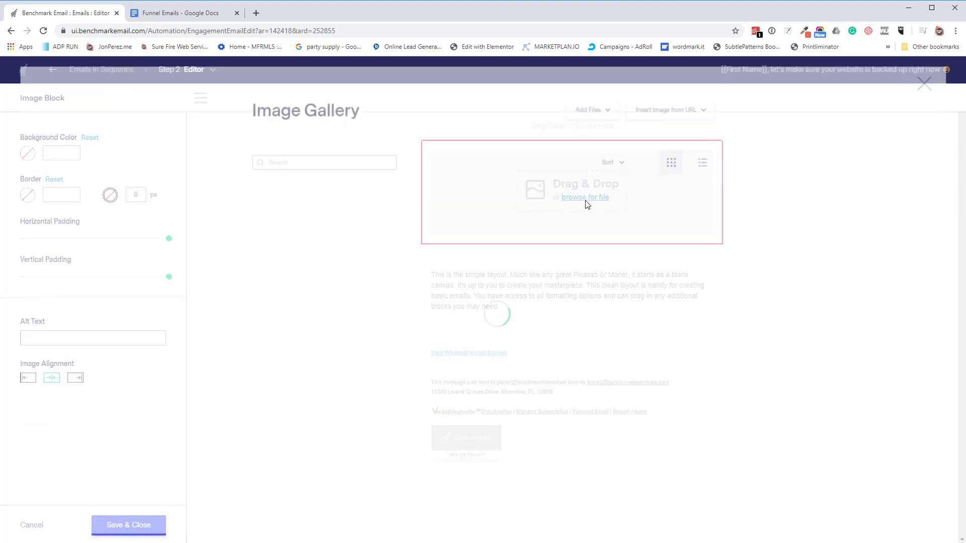
pyautogui.click(254, 186)
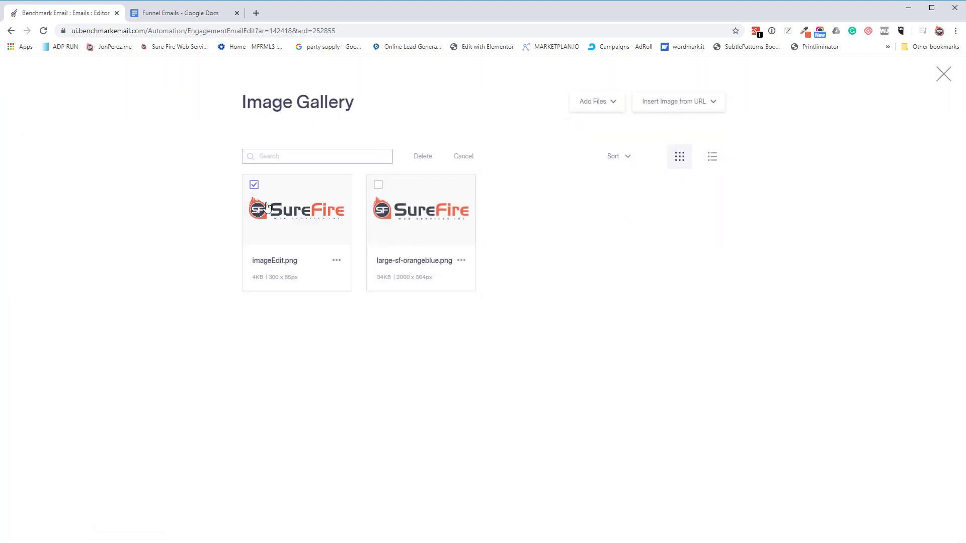
pyautogui.click(287, 212)
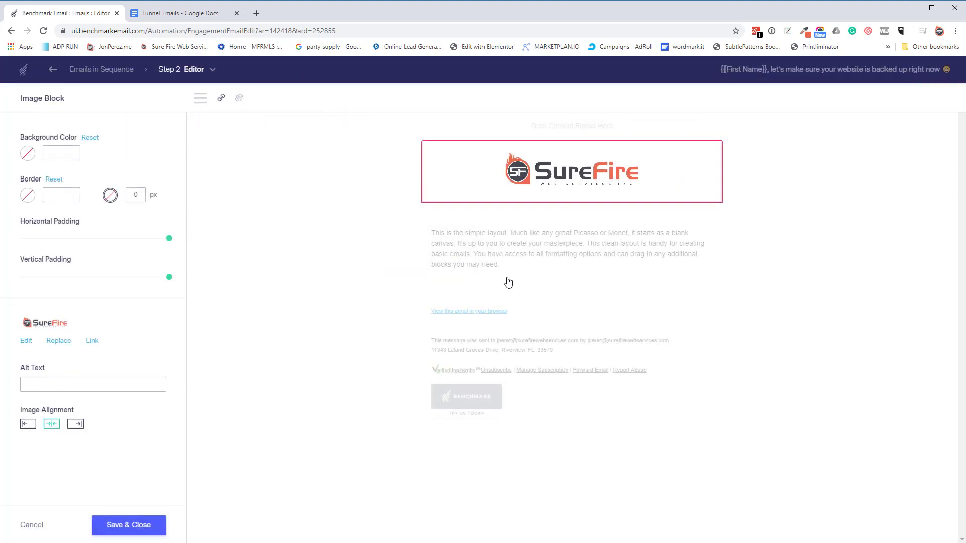
# Replace the placeholder text in Benchmark's text block with the Nurture Email 1 - Peace Of Mind body copied from Funnel Emails in Google Docs.
pyautogui.click(503, 249)
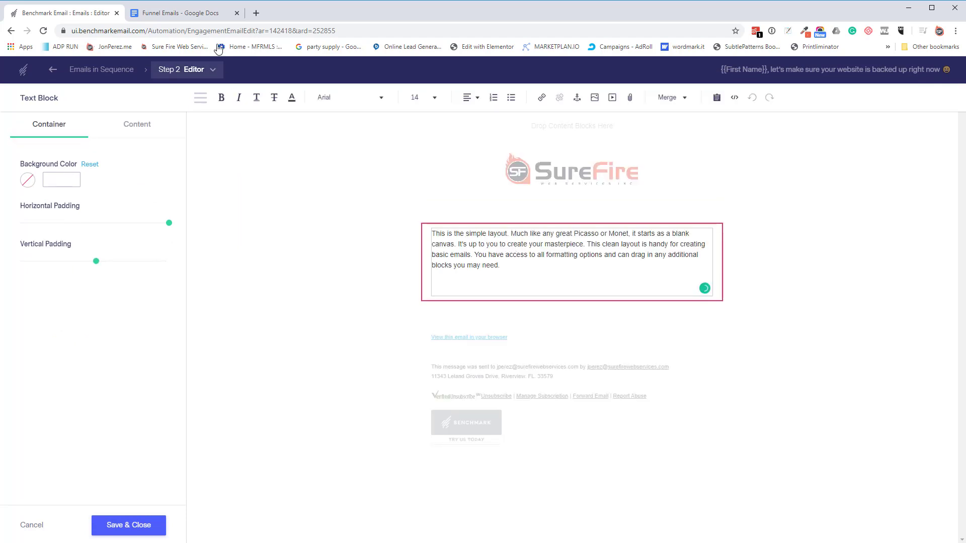
pyautogui.click(202, 13)
pyautogui.moveTo(285, 163); pyautogui.dragTo(387, 431)
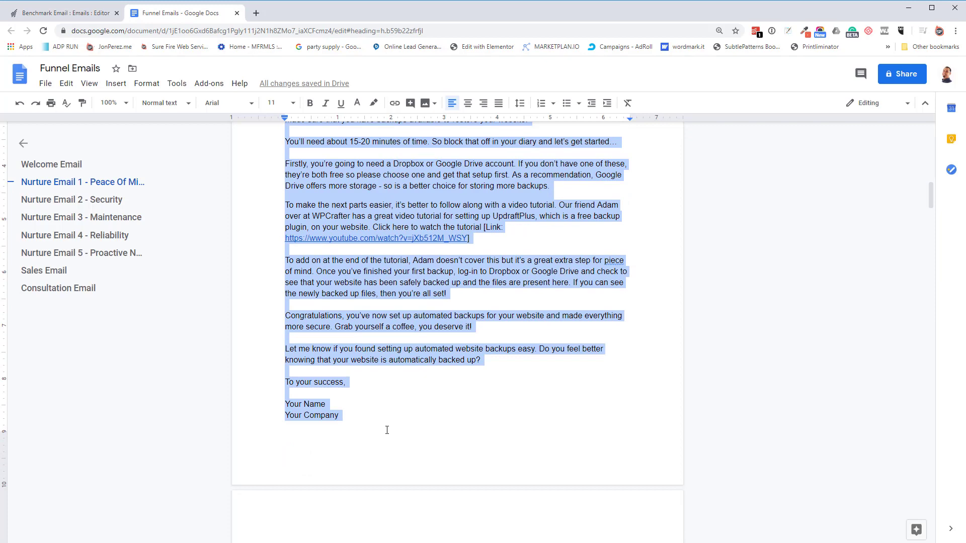
pyautogui.hotkey('ctrl', 'c')
pyautogui.click(70, 15)
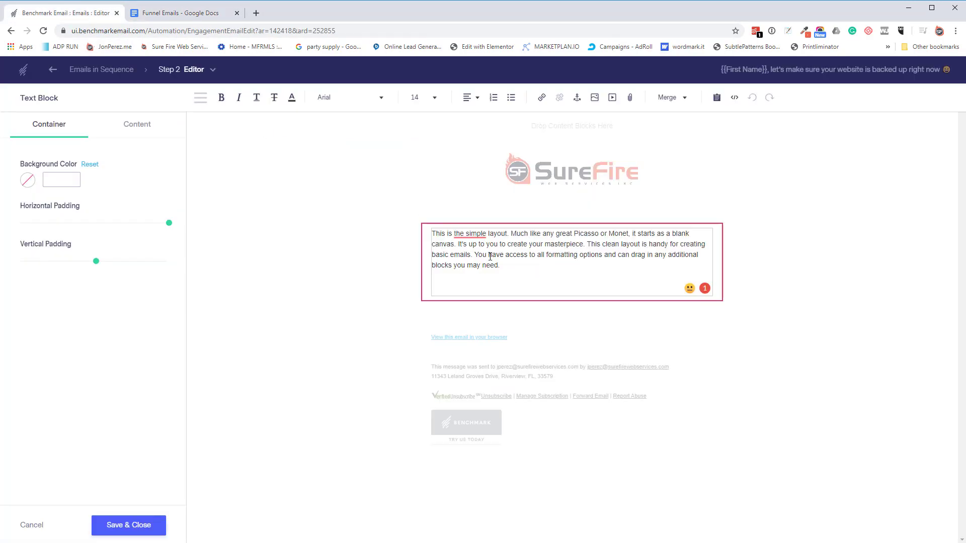
pyautogui.moveTo(533, 266); pyautogui.dragTo(406, 229)
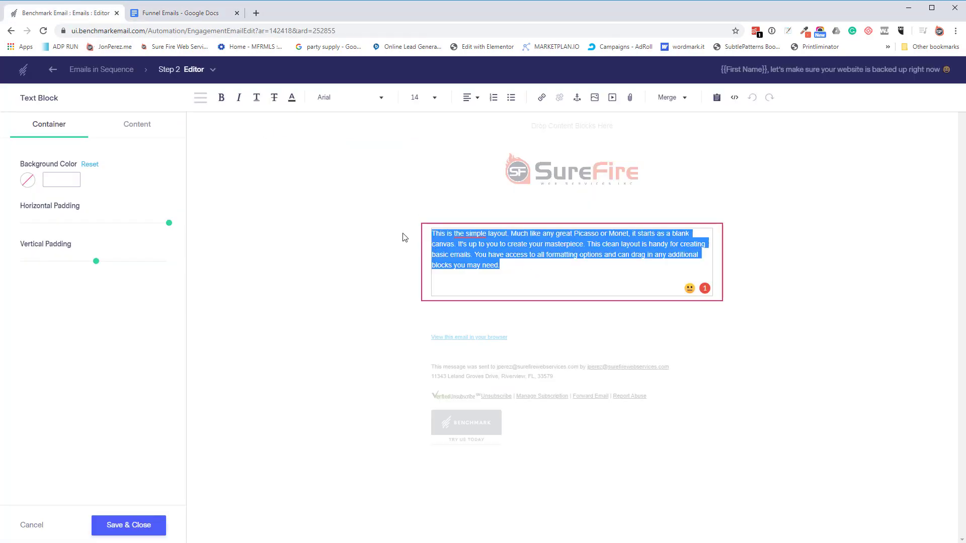
pyautogui.hotkey('ctrl', 'v')
# Replace the {{First Name}} placeholder after "Hi" in the greeting with the First Name contact detail merge field.
pyautogui.moveTo(491, 236); pyautogui.dragTo(449, 236)
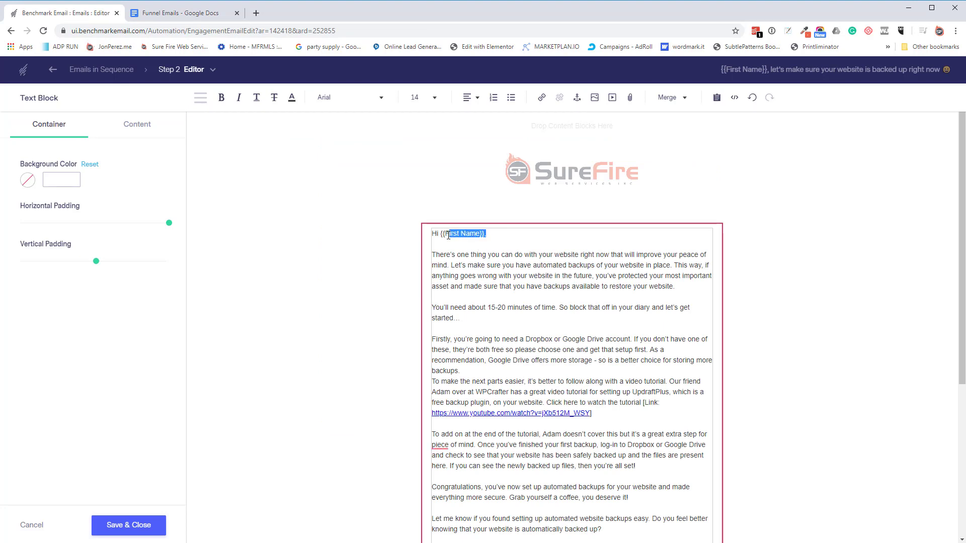
pyautogui.press('BackSpace')
pyautogui.click(671, 100)
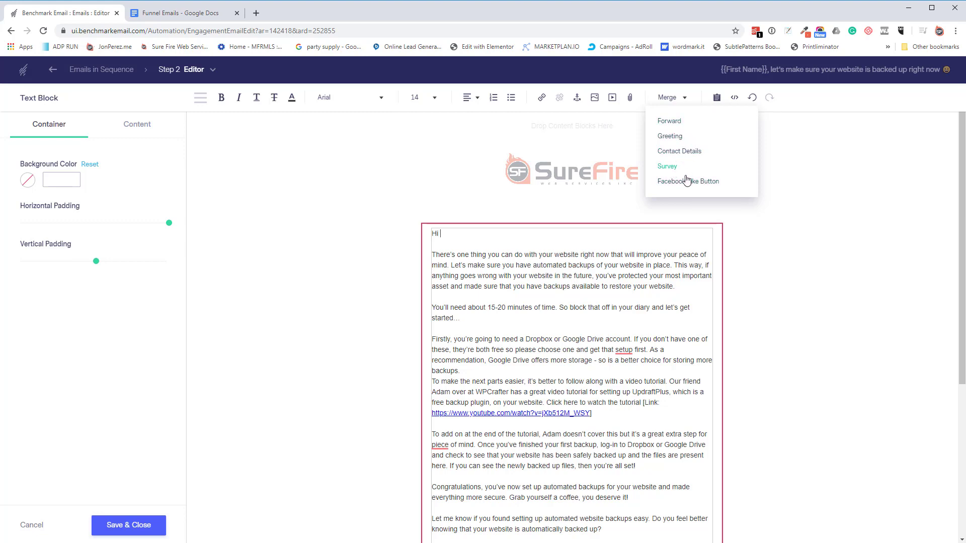
pyautogui.click(679, 151)
pyautogui.click(407, 336)
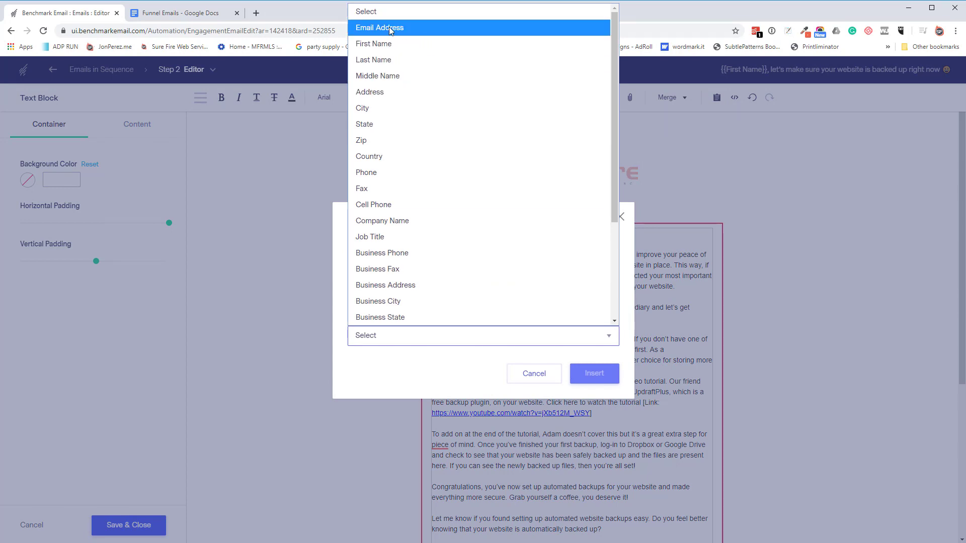
pyautogui.click(384, 44)
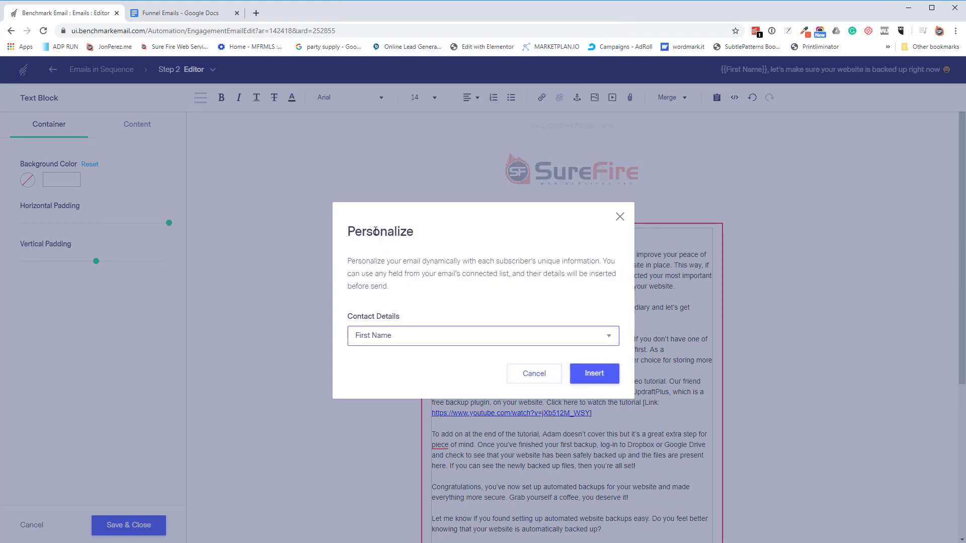
pyautogui.click(381, 344)
pyautogui.scroll(-3, 431, 194)
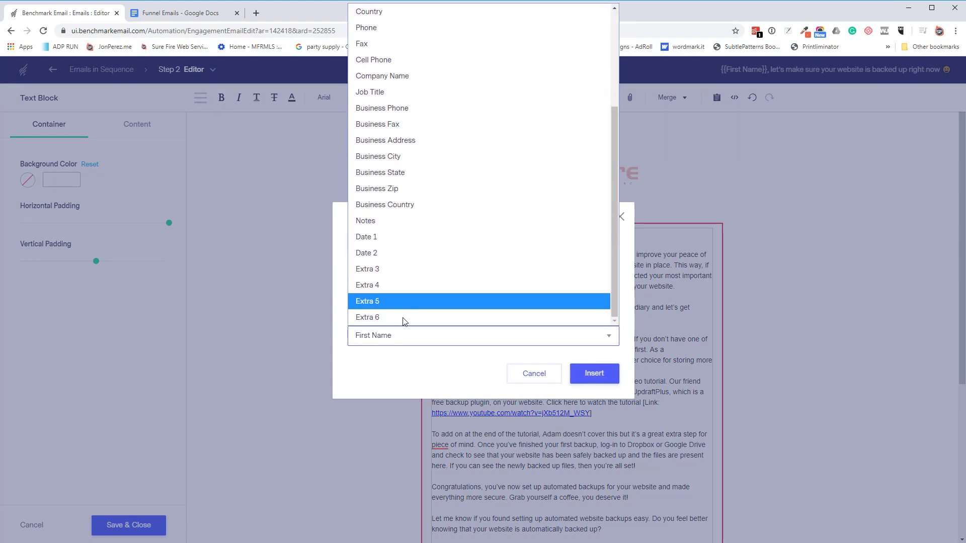
pyautogui.scroll(3, 410, 302)
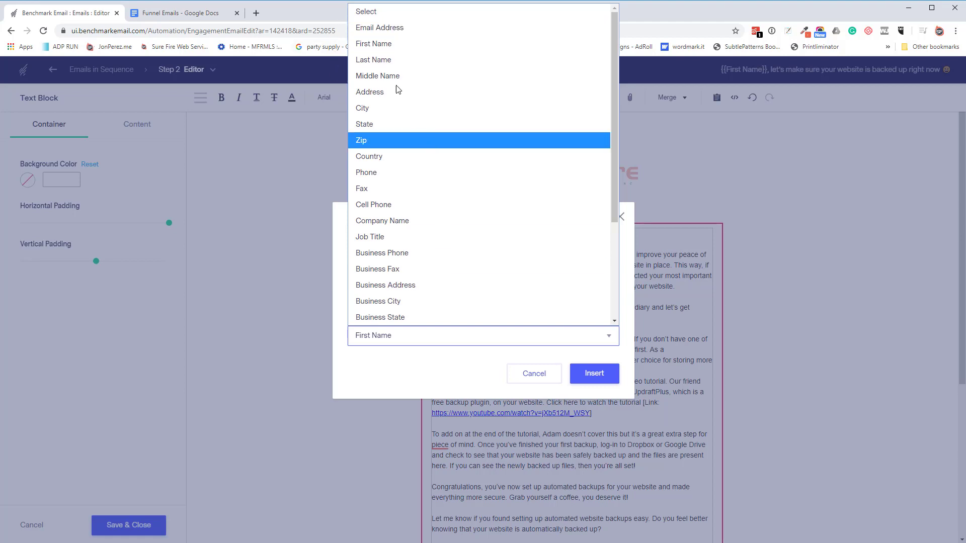
pyautogui.click(399, 43)
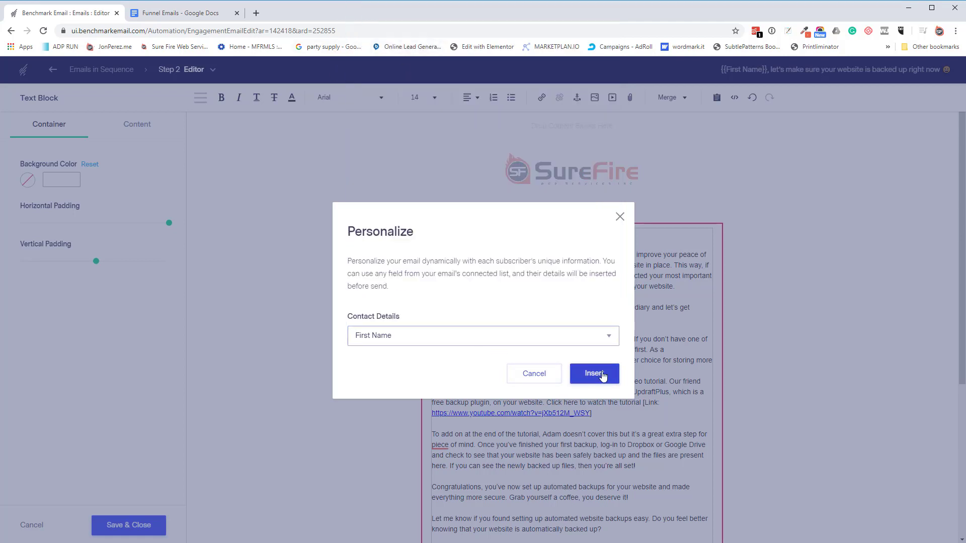
pyautogui.click(594, 374)
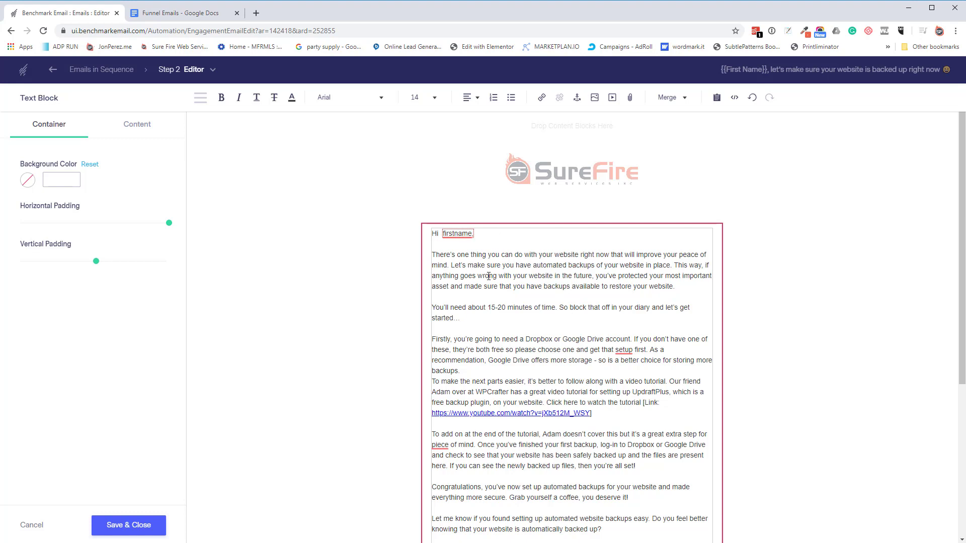
# Check the email body down to the signature, save the text block and save the email to the sequence.
pyautogui.scroll(-4, 489, 276)
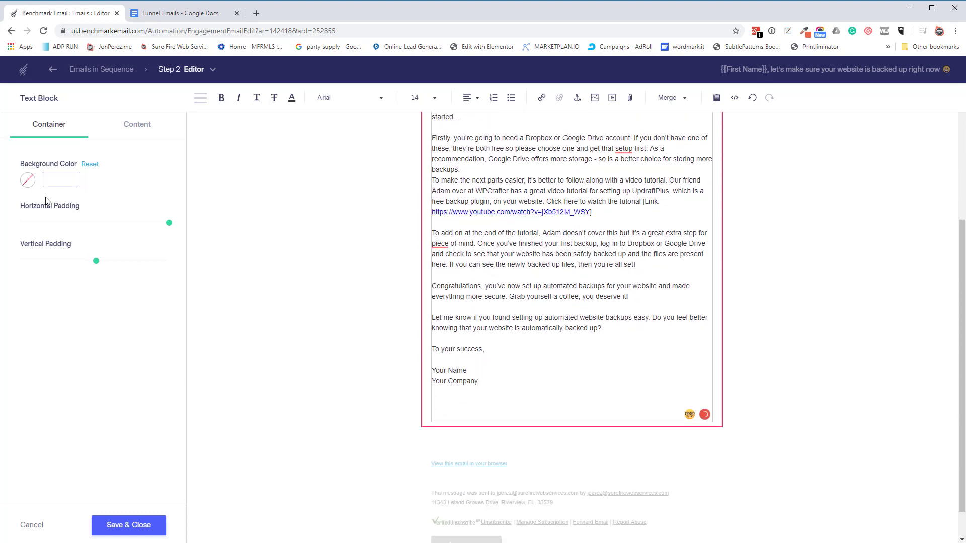
pyautogui.scroll(-1, 503, 402)
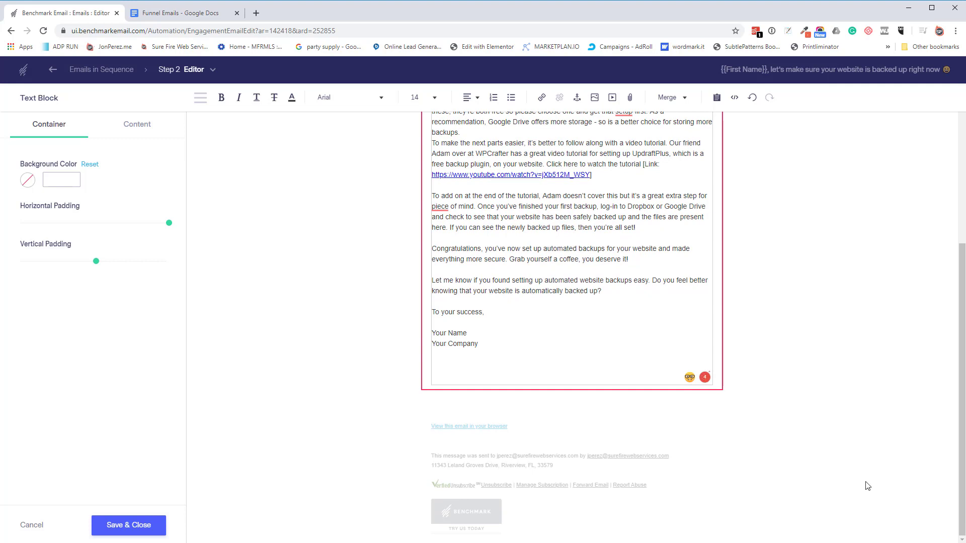
pyautogui.scroll(5, 847, 302)
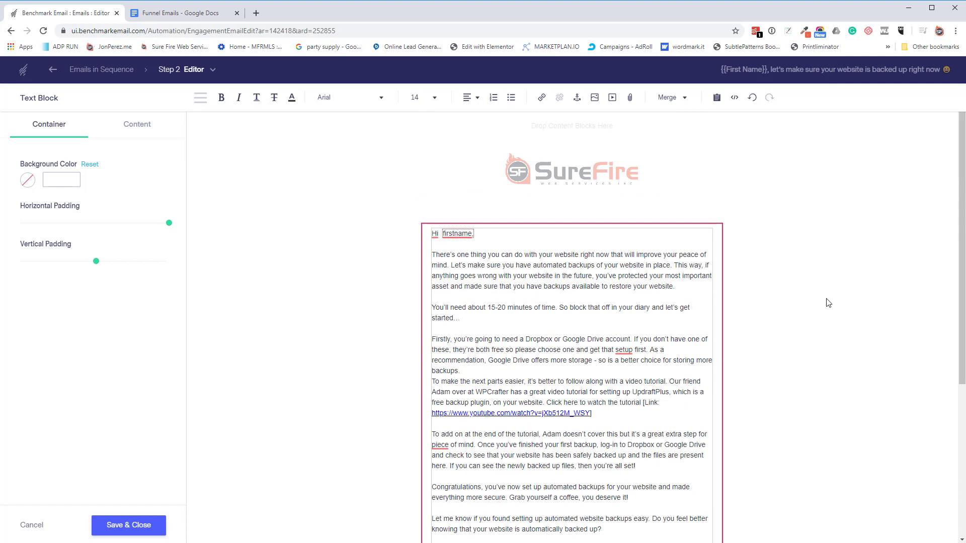
pyautogui.click(128, 526)
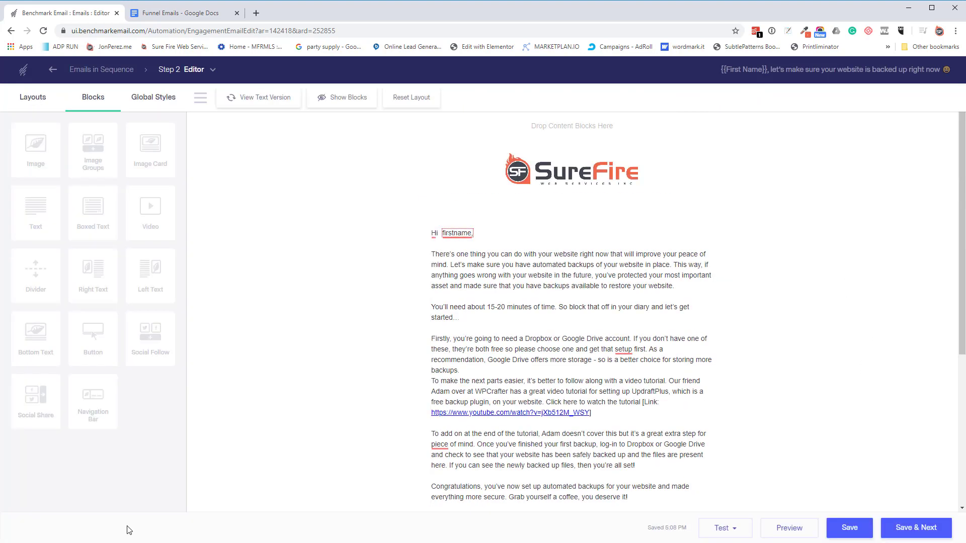
pyautogui.click(912, 533)
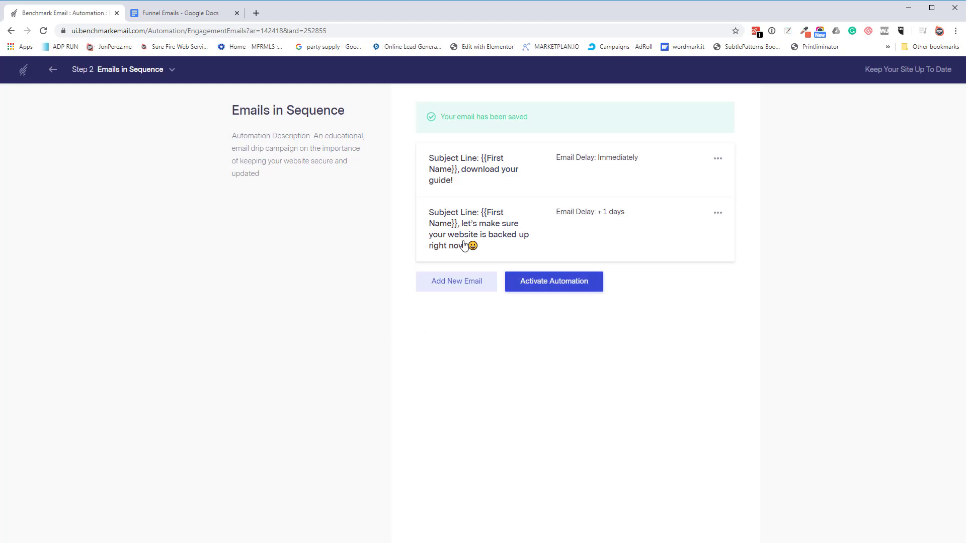
# Activate the Keep Your Site Up To Date automation and exit to the Automation Lite list.
pyautogui.click(547, 287)
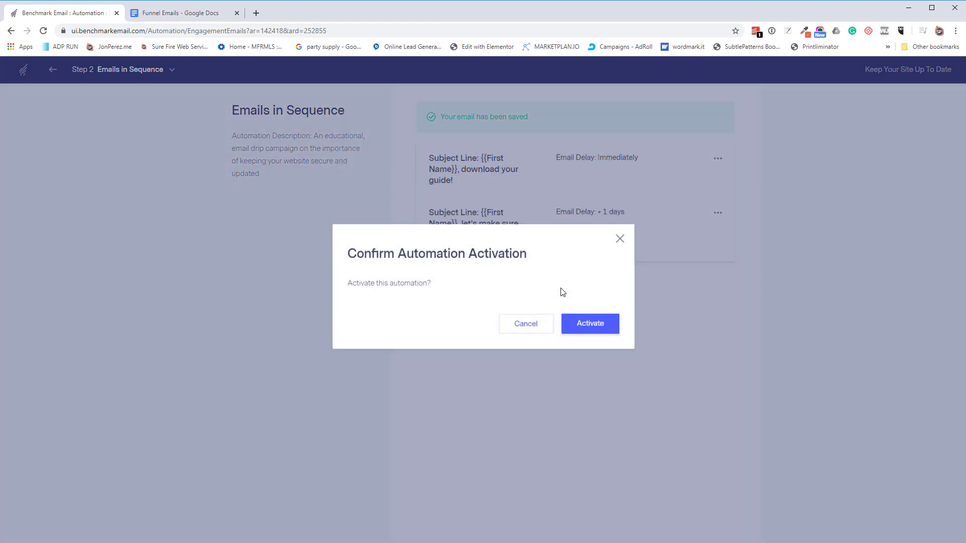
pyautogui.click(601, 340)
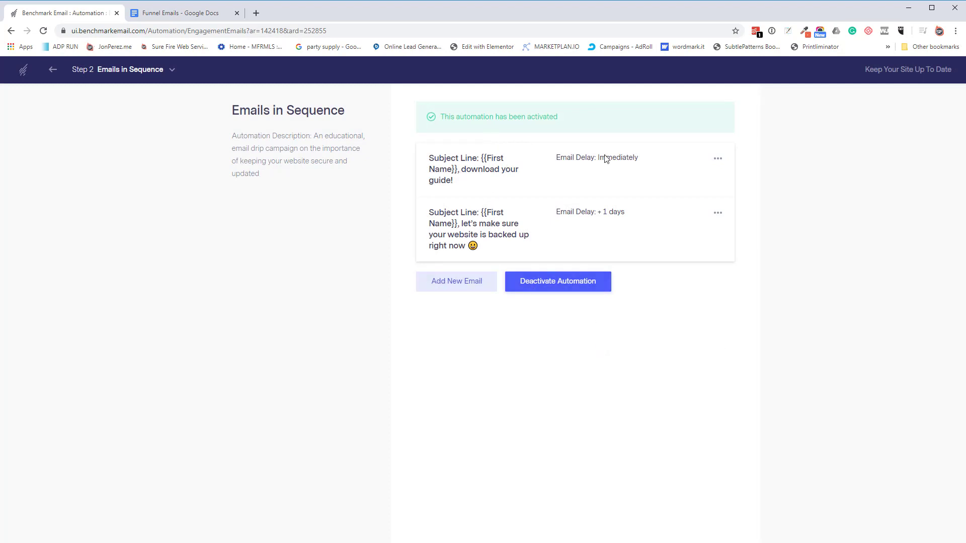
pyautogui.click(172, 69)
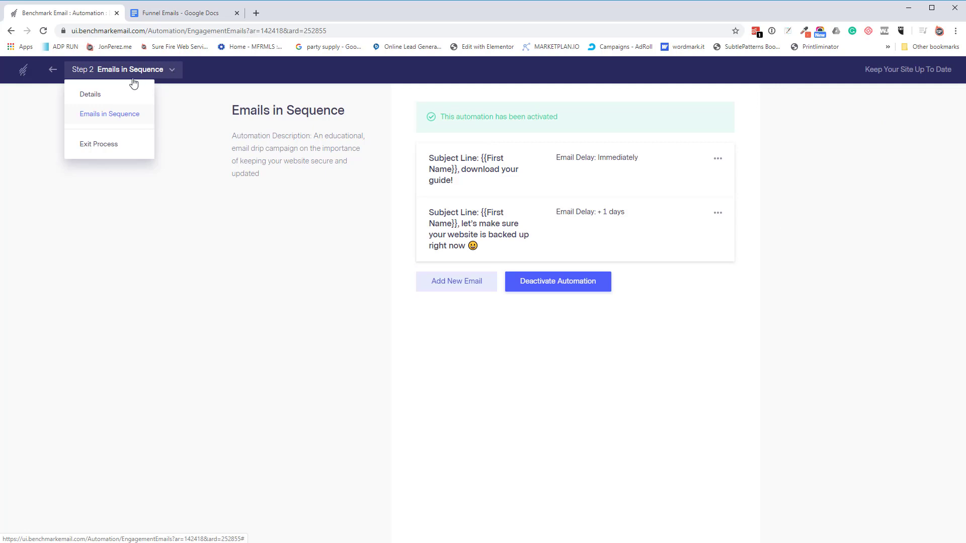
pyautogui.click(95, 144)
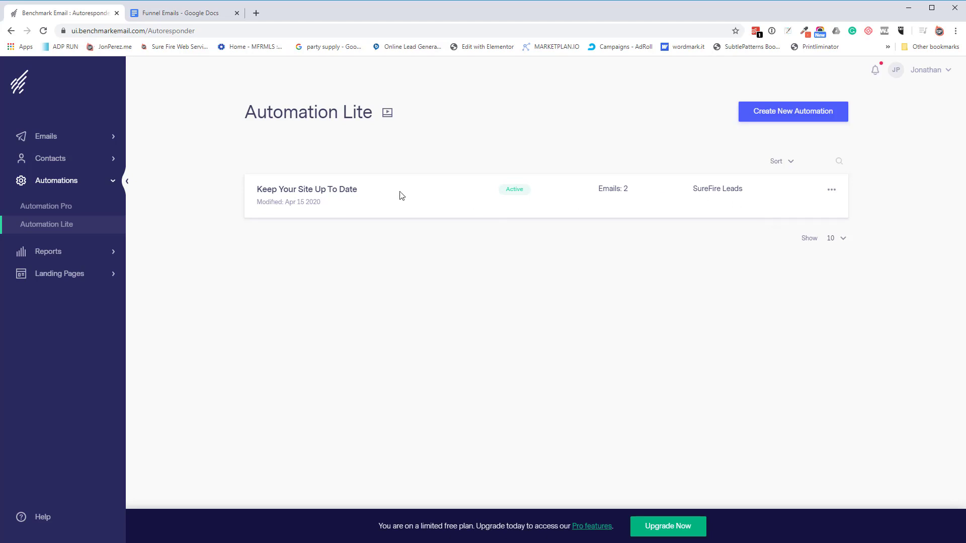
# Reopen the Keep Your Site Up To Date automation, view the second email's available actions and return to the previous setup step.
pyautogui.click(336, 194)
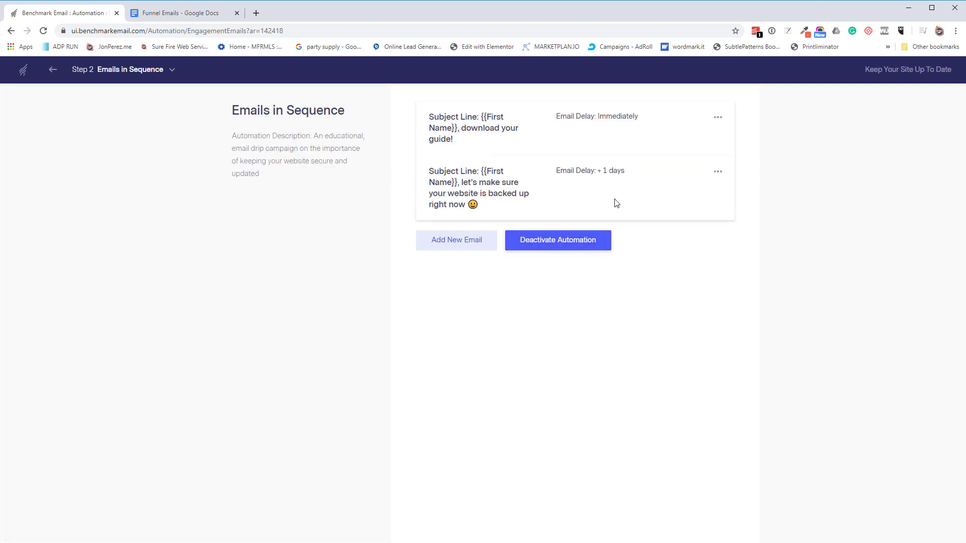
pyautogui.click(718, 173)
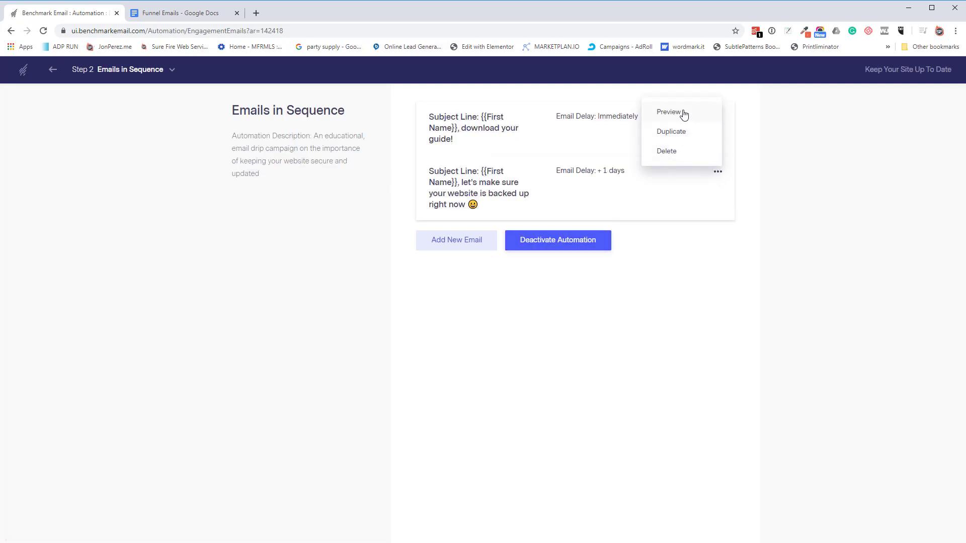
pyautogui.click(665, 306)
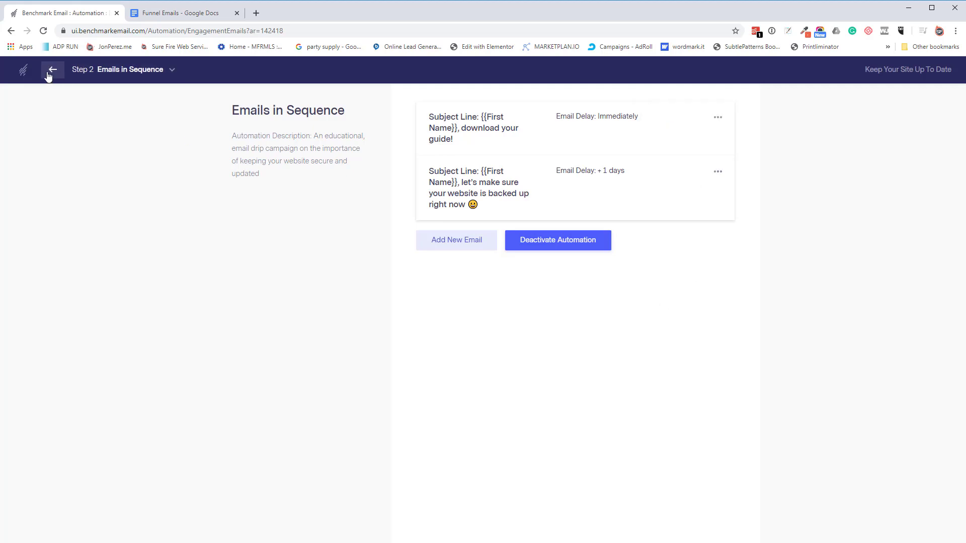
pyautogui.click(50, 75)
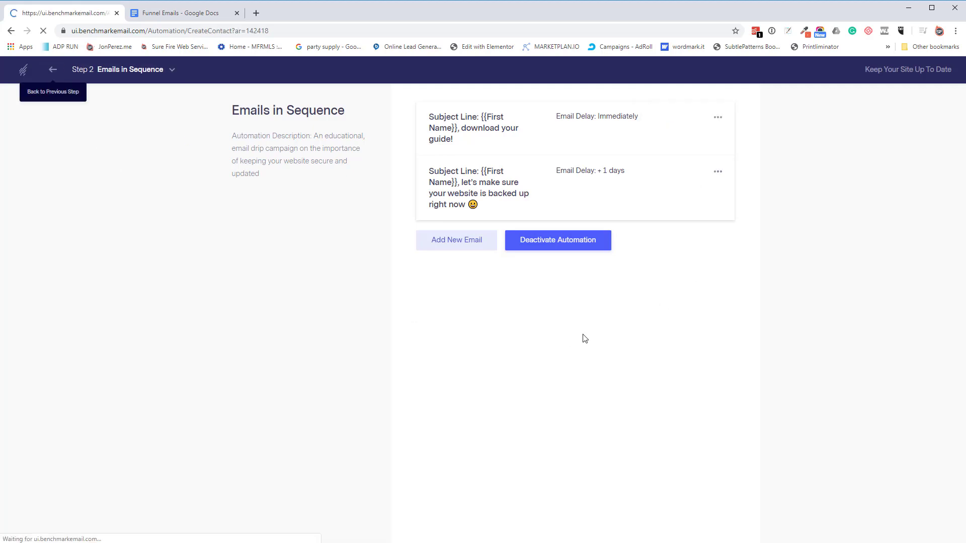
# Leave the automation for the home dashboard and open the list of emails.
pyautogui.click(24, 75)
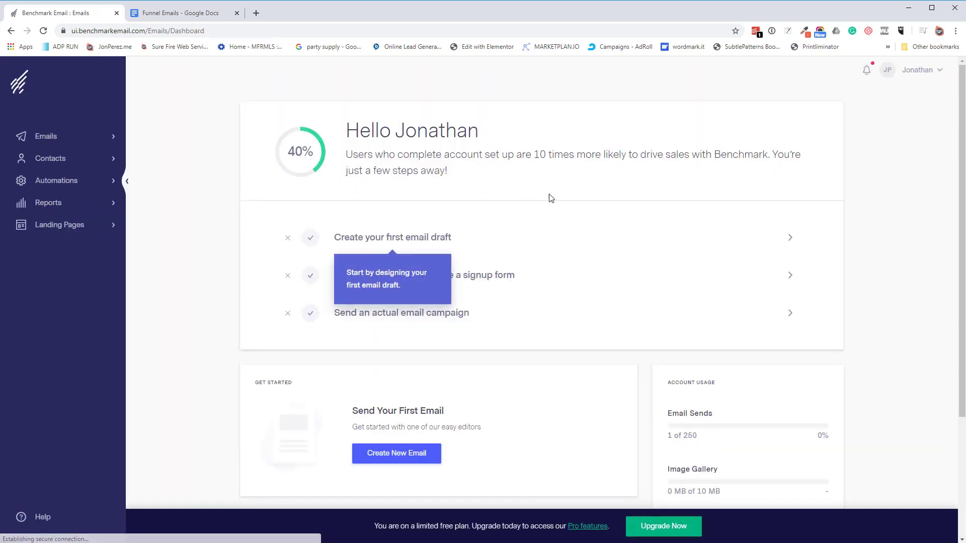
pyautogui.click(83, 139)
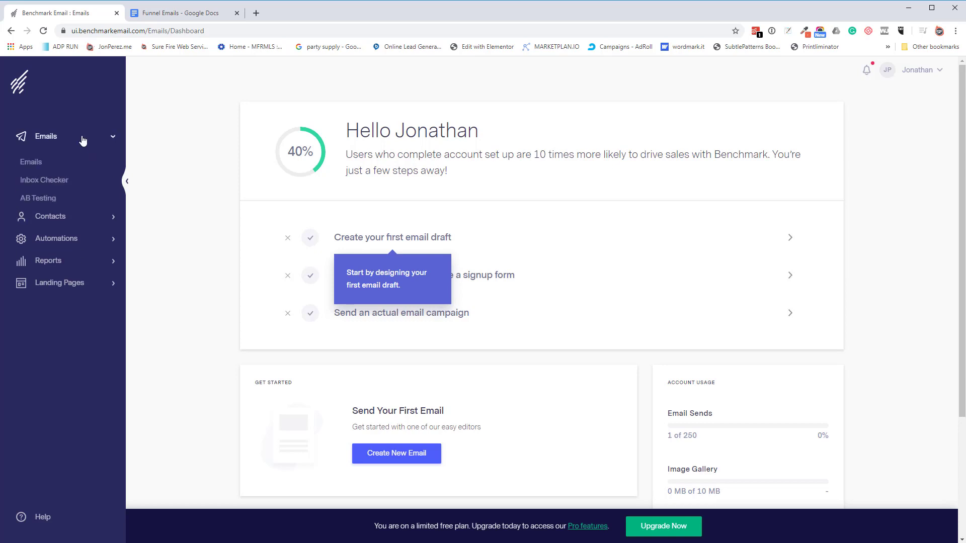
pyautogui.click(31, 163)
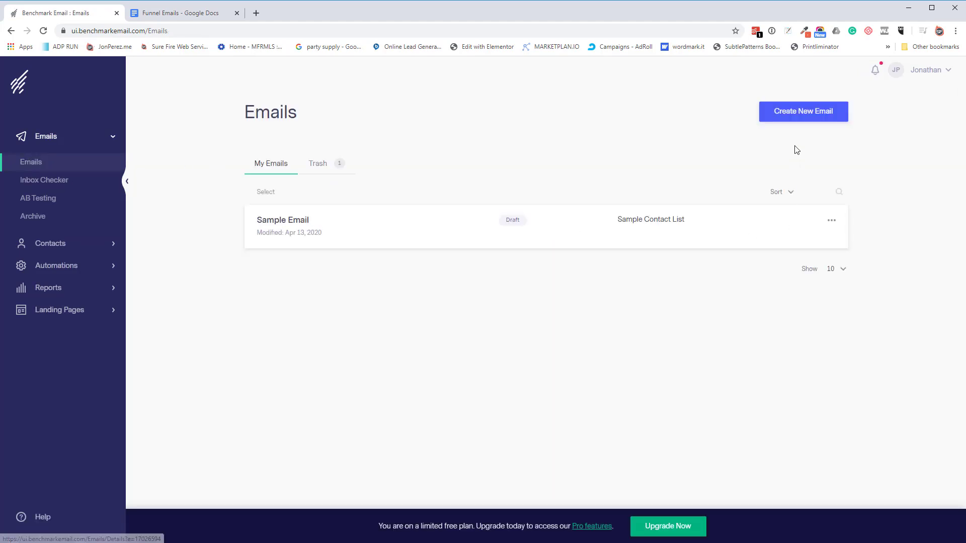
# Create a new regular email using the Code Editor and open its setup checklist.
pyautogui.click(805, 119)
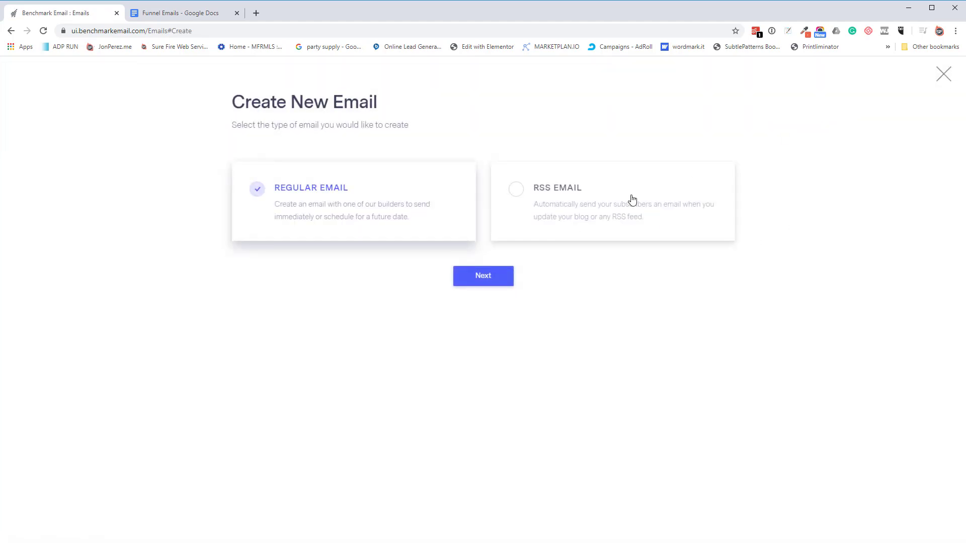
pyautogui.click(492, 280)
pyautogui.click(432, 190)
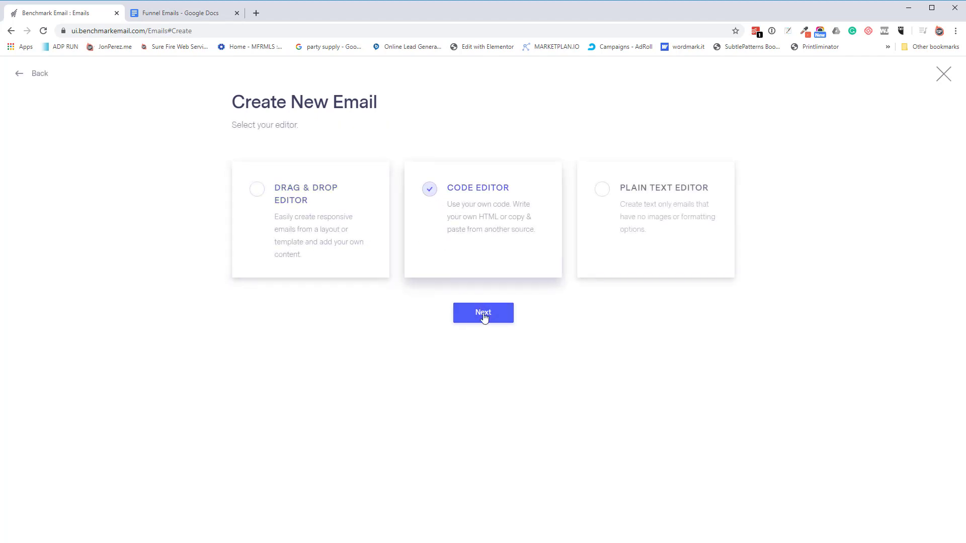
pyautogui.click(483, 316)
pyautogui.click(491, 234)
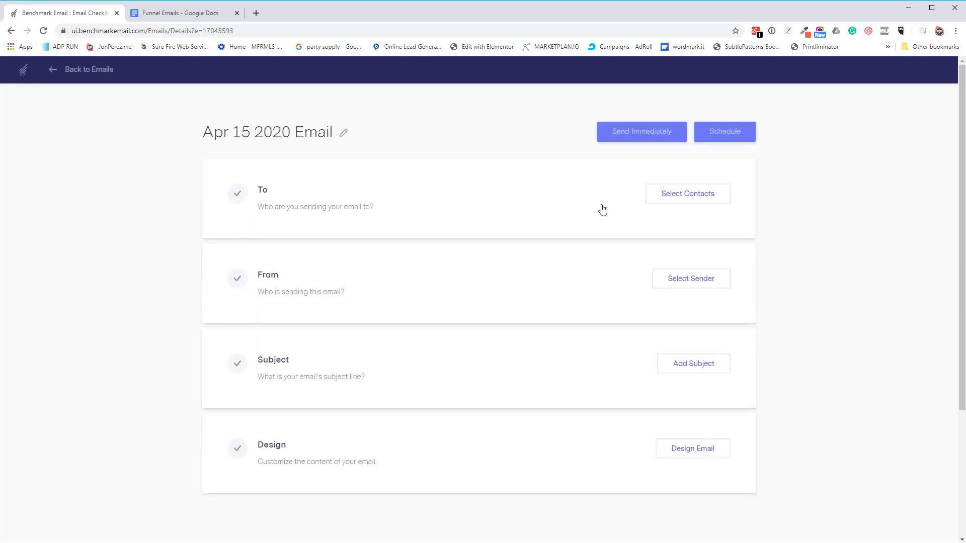
# View the available Send To lists, try excluding SureFire Leads and Sample Contact List, and clear both exclusions.
pyautogui.click(682, 200)
pyautogui.click(297, 285)
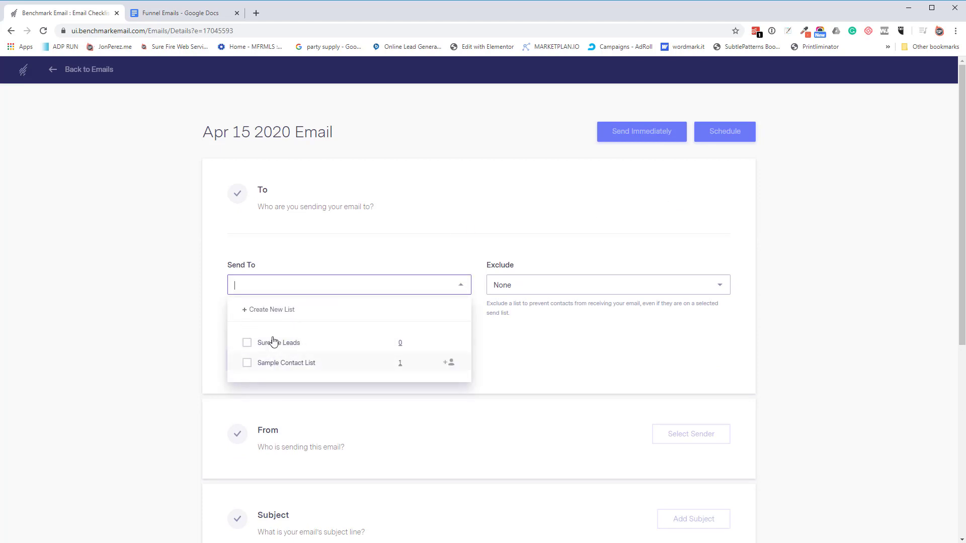
pyautogui.click(550, 284)
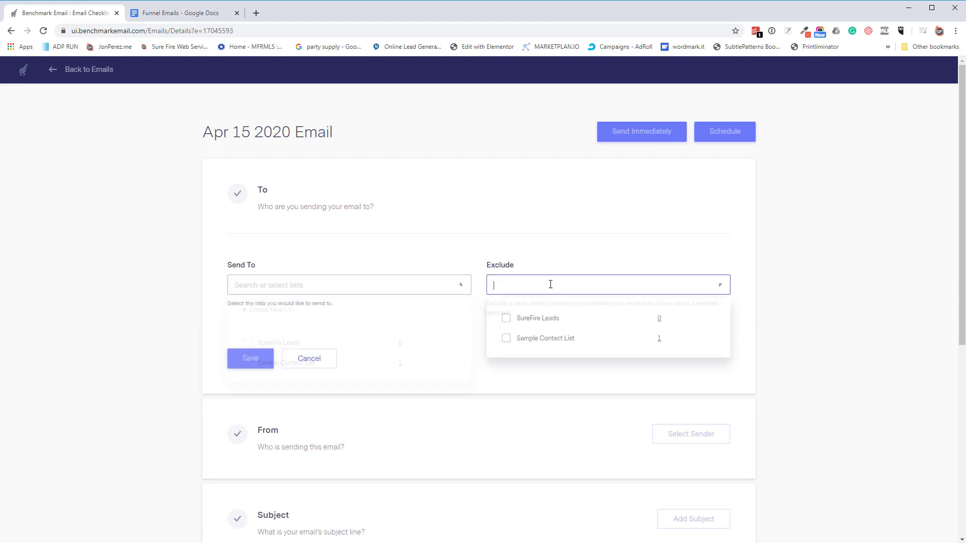
pyautogui.click(505, 319)
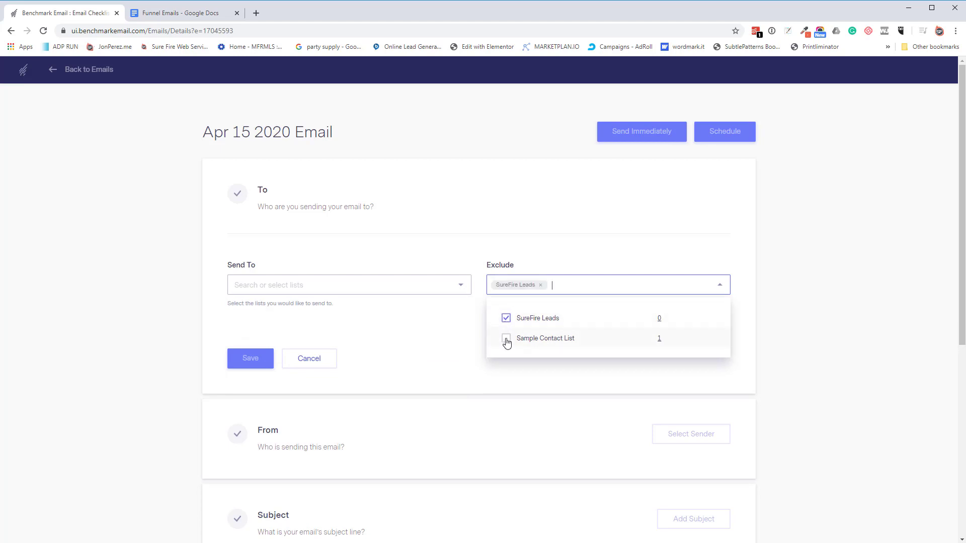
pyautogui.click(505, 339)
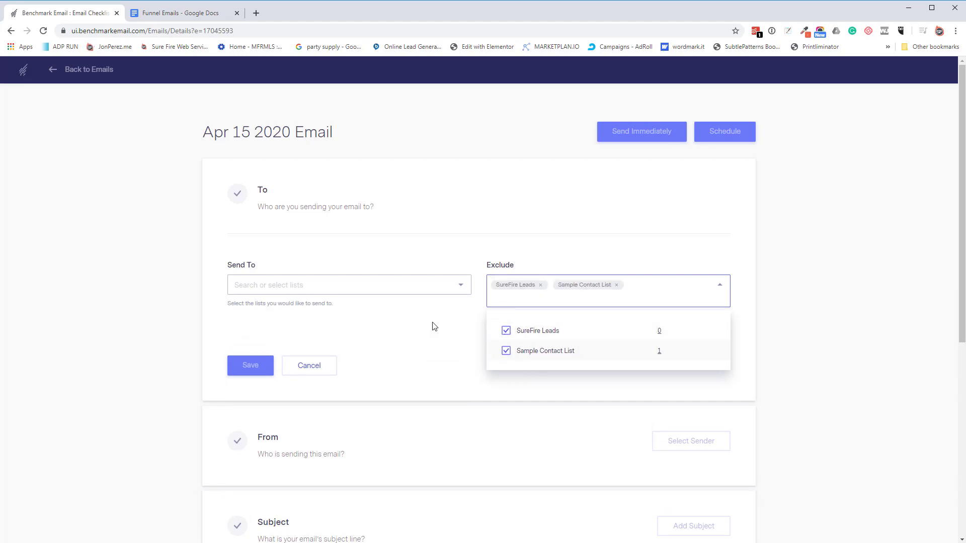
pyautogui.click(507, 351)
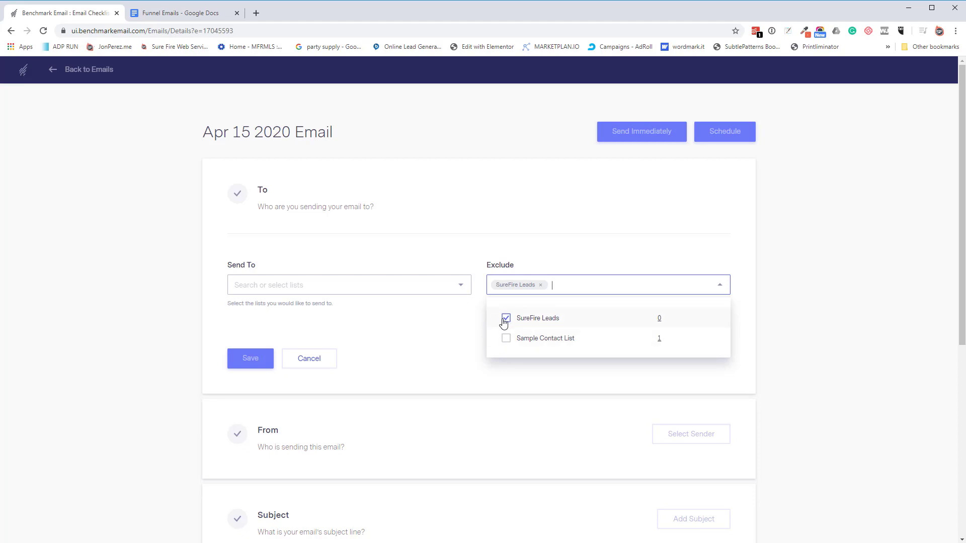
pyautogui.click(506, 318)
pyautogui.click(422, 327)
# Look over the email's From, Subject and Design sections and leave for the home dashboard without saving changes.
pyautogui.scroll(-2, 427, 343)
pyautogui.scroll(-2, 427, 343)
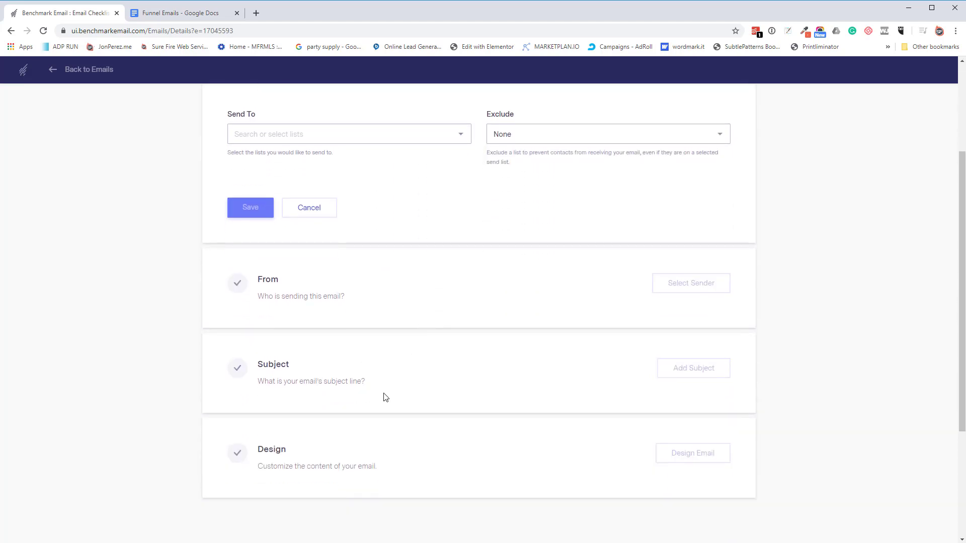
pyautogui.scroll(4, 390, 397)
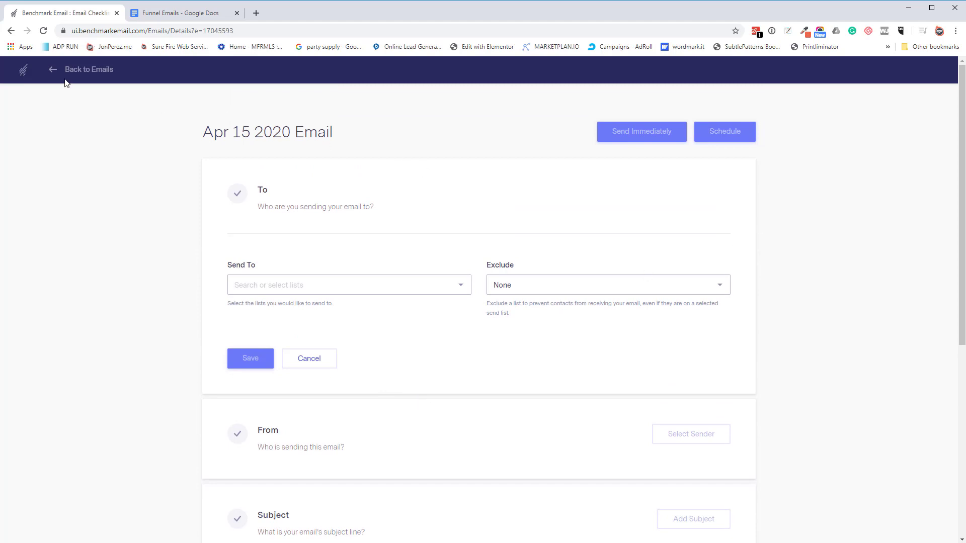
pyautogui.click(22, 70)
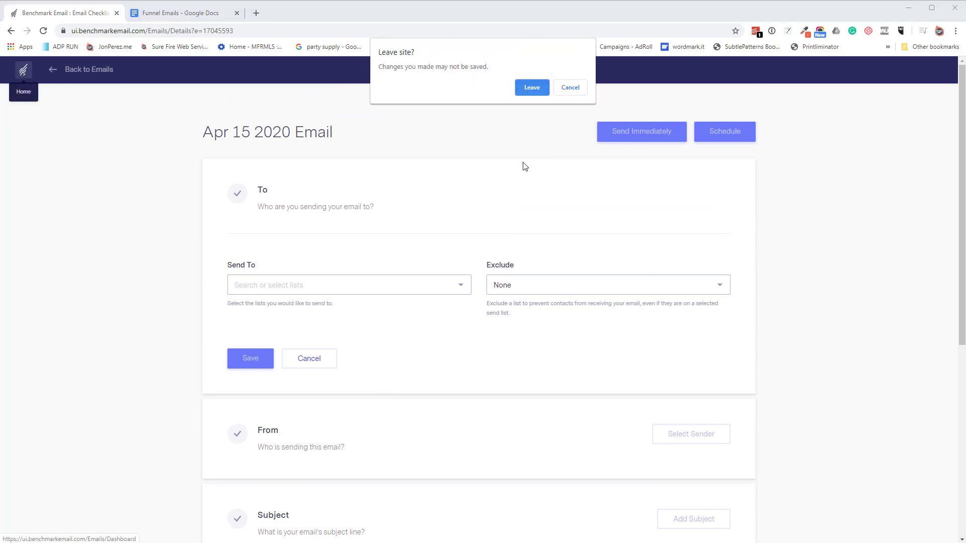
pyautogui.click(535, 86)
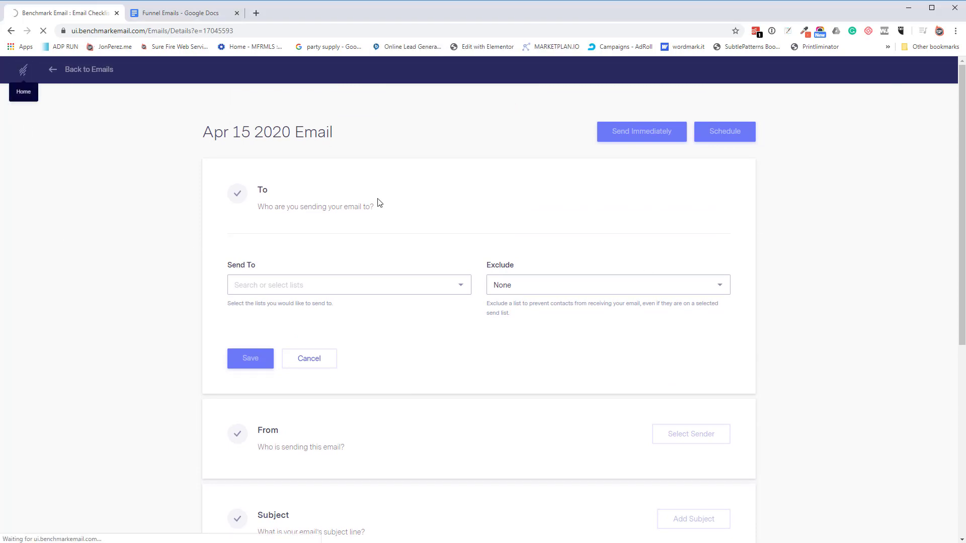